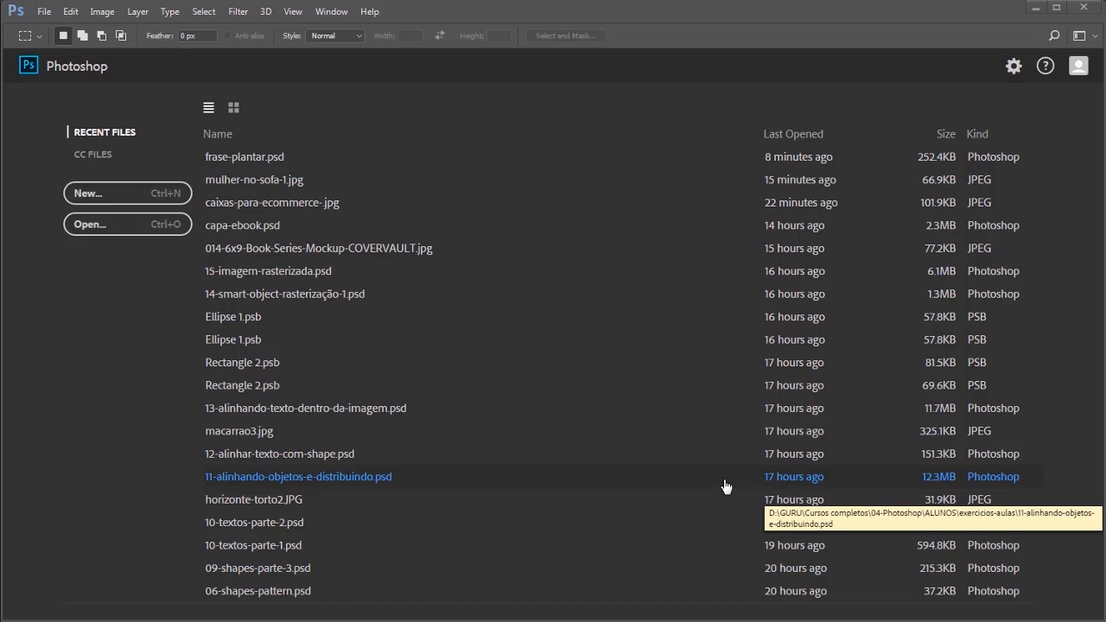
Step: Open the image mulher-no-sofa-1.jpg from the imagens folder
{"action": "left_click", "coordinate": [118, 231]}
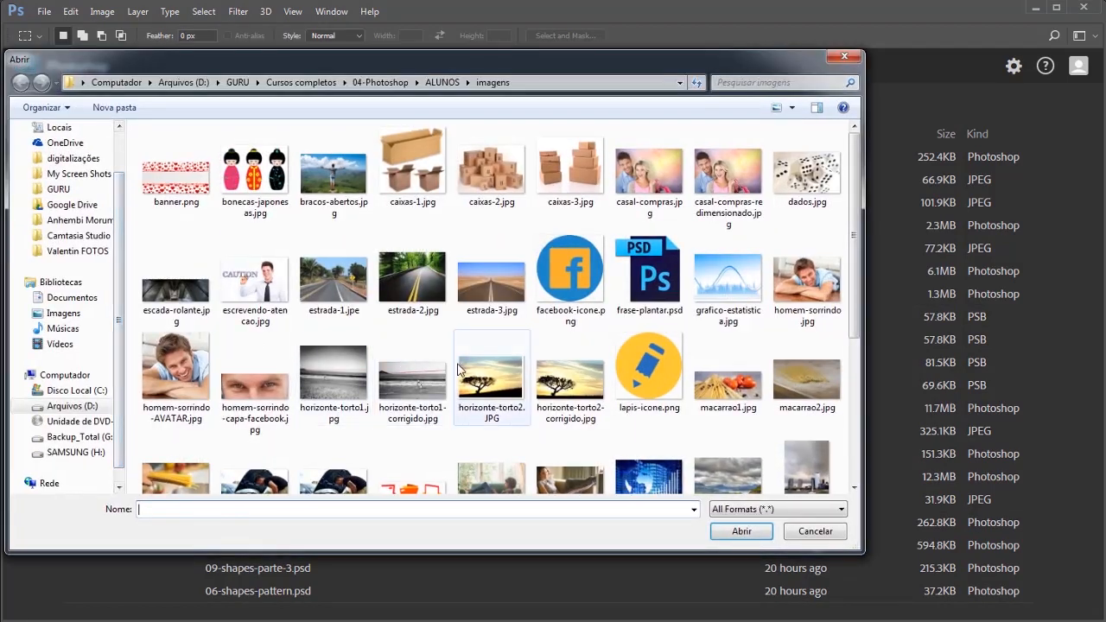
{"action": "left_click", "coordinate": [469, 372]}
{"action": "scroll", "coordinate": [471, 372], "scroll_direction": "down", "scroll_amount": 3}
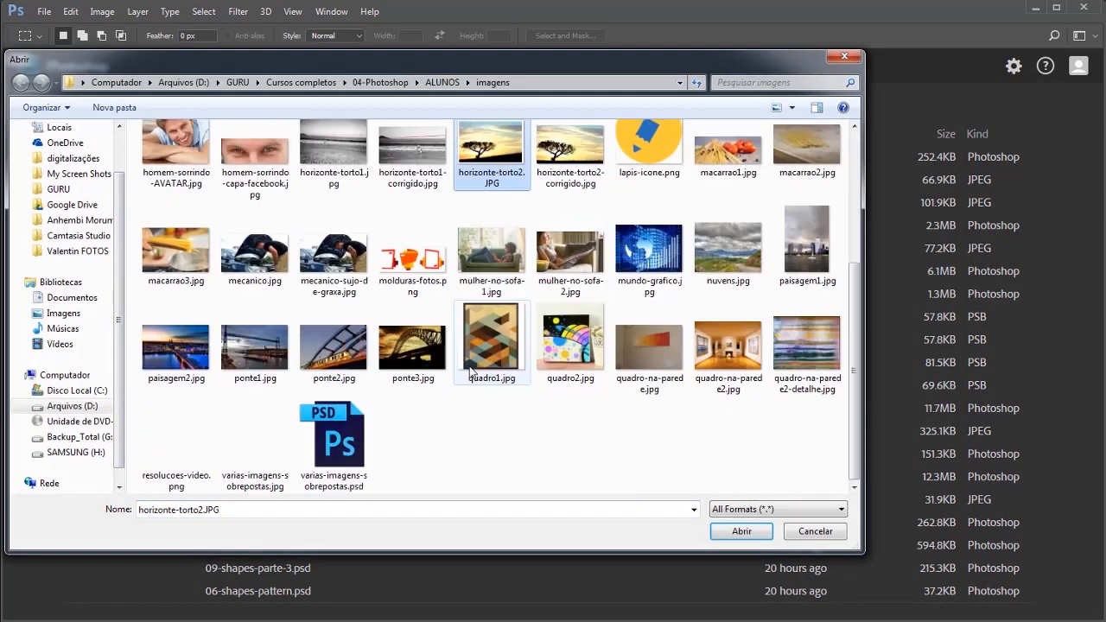
{"action": "scroll", "coordinate": [469, 372], "scroll_direction": "up", "scroll_amount": 2}
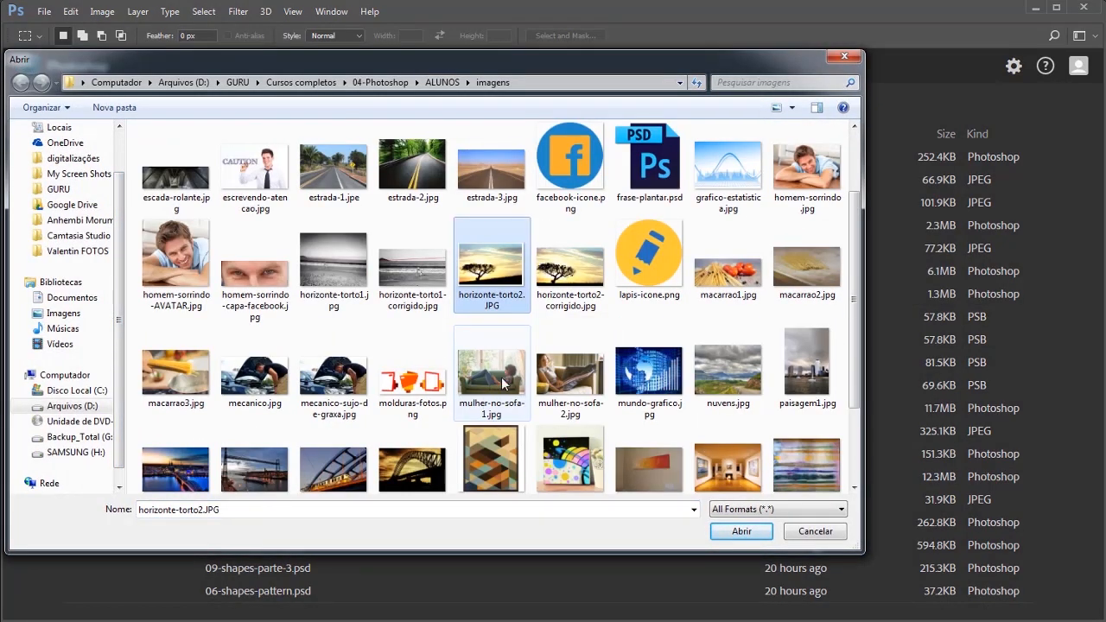
{"action": "left_click", "coordinate": [504, 384]}
{"action": "left_click", "coordinate": [733, 530]}
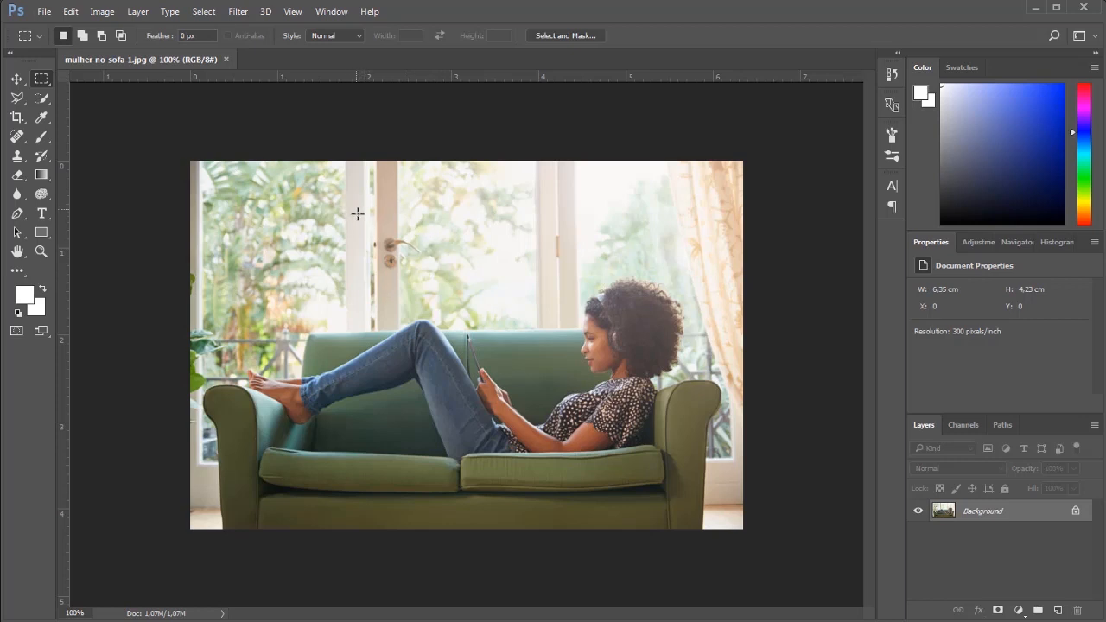
Step: Draw rectangular marquee selections over the window, the sofa seat and the tablet, clearing each one
{"action": "left_click_drag", "start_coordinate": [357, 210], "coordinate": [444, 288]}
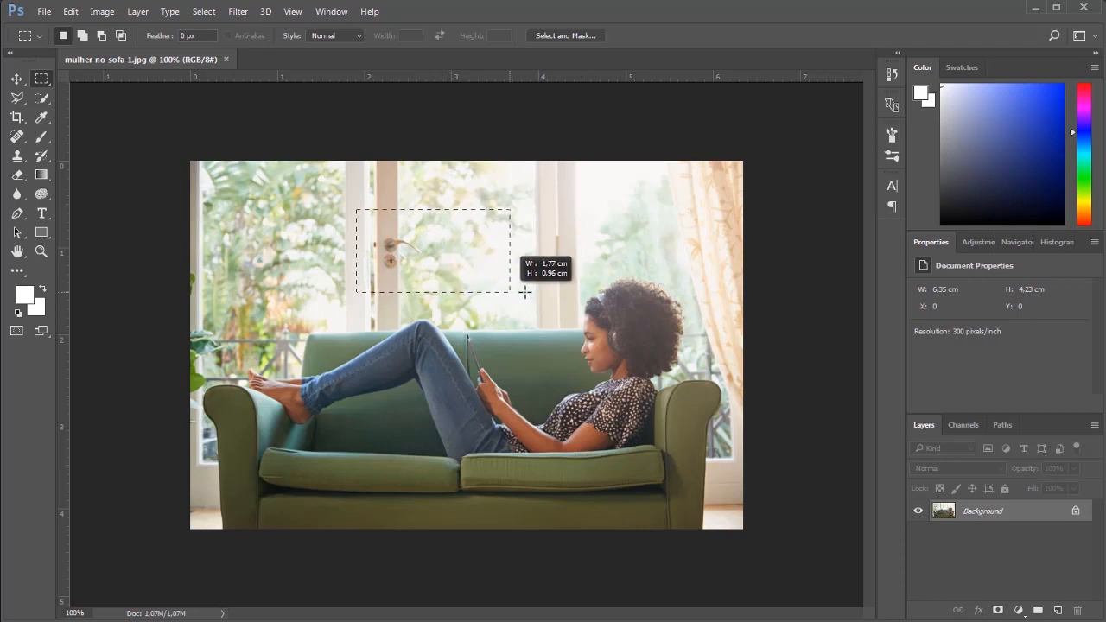
{"action": "left_click_drag", "start_coordinate": [571, 290], "coordinate": [589, 283]}
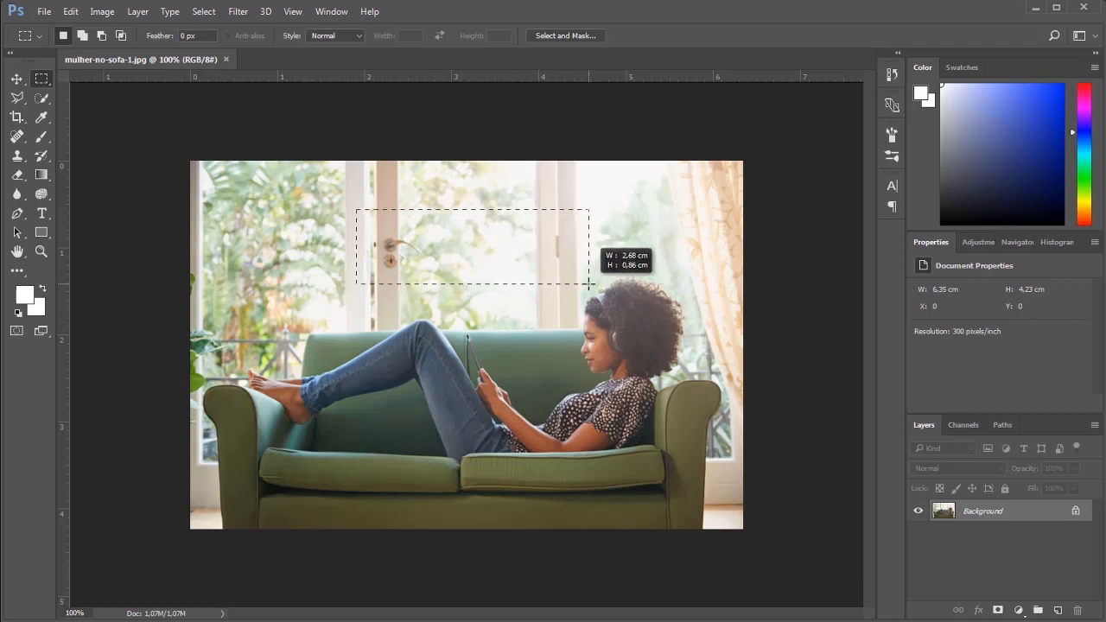
{"action": "left_click_drag", "start_coordinate": [589, 283], "coordinate": [590, 284]}
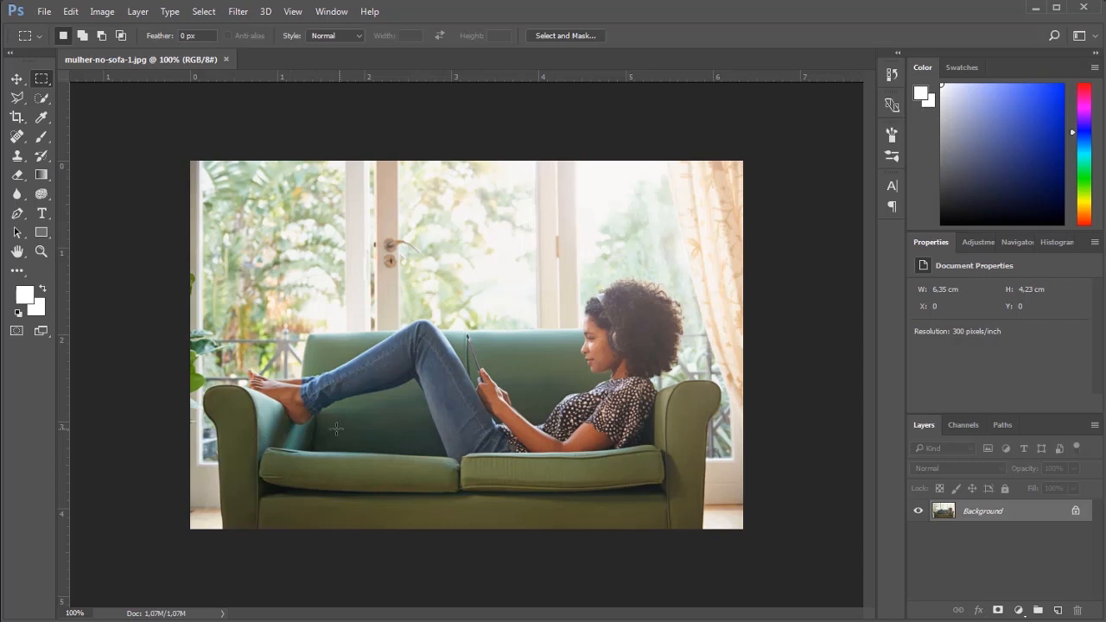
{"action": "left_click_drag", "start_coordinate": [328, 435], "coordinate": [407, 495]}
{"action": "left_click", "coordinate": [423, 521]}
{"action": "left_click_drag", "start_coordinate": [440, 315], "coordinate": [525, 436]}
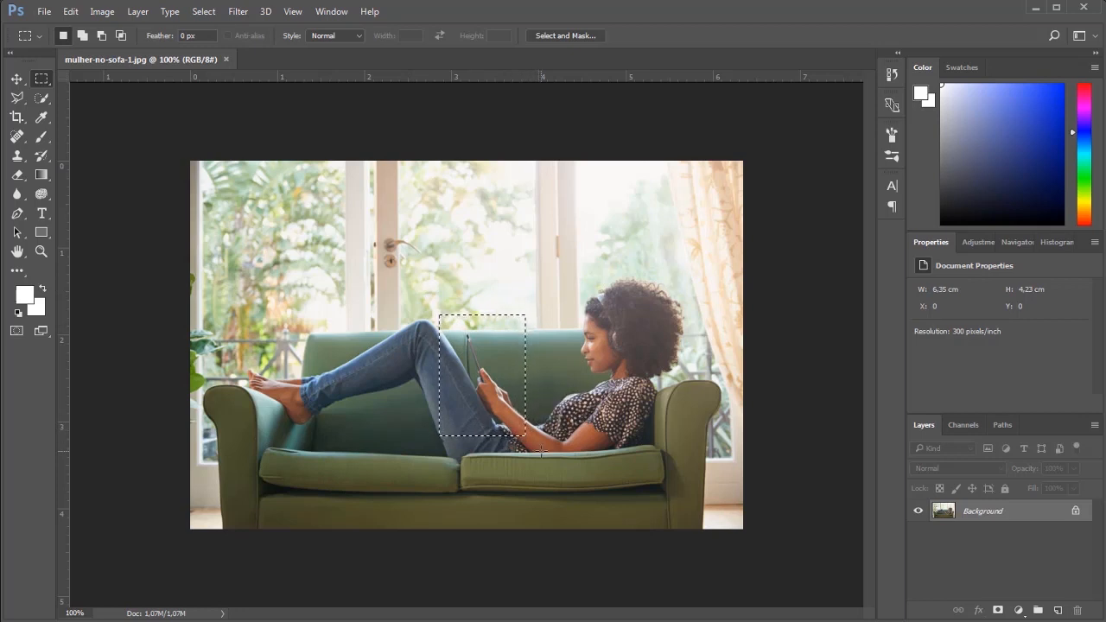
{"action": "left_click", "coordinate": [568, 256]}
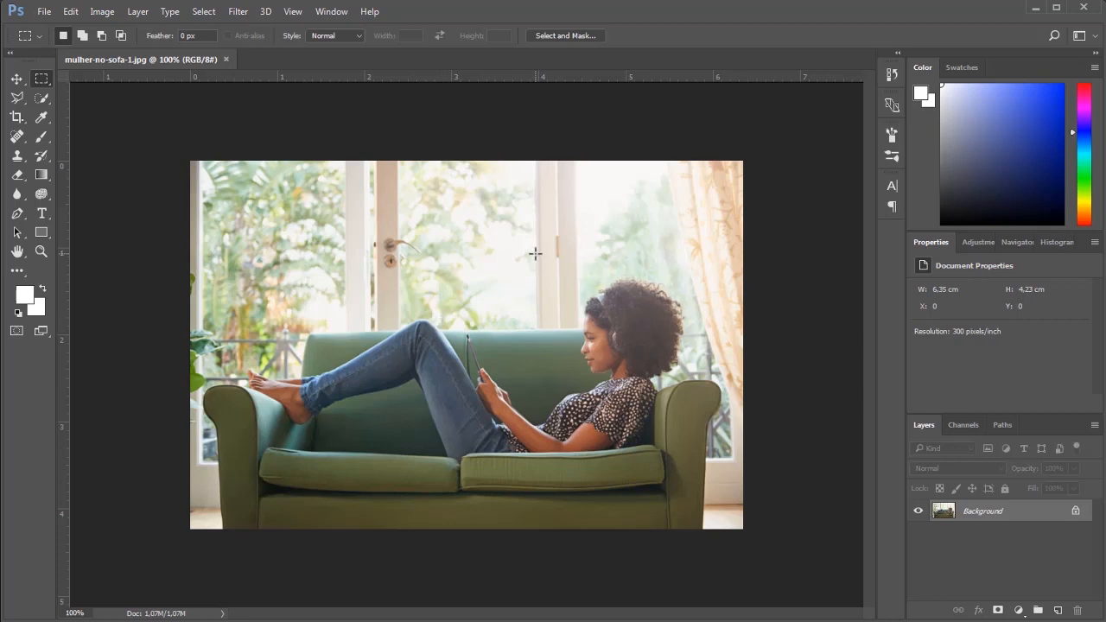
Step: Practise framing the woman's head with a rectangular marquee selection, clearing it after each attempt
{"action": "left_click_drag", "start_coordinate": [536, 254], "coordinate": [709, 403]}
{"action": "left_click", "coordinate": [489, 291]}
{"action": "left_click_drag", "start_coordinate": [554, 266], "coordinate": [750, 421]}
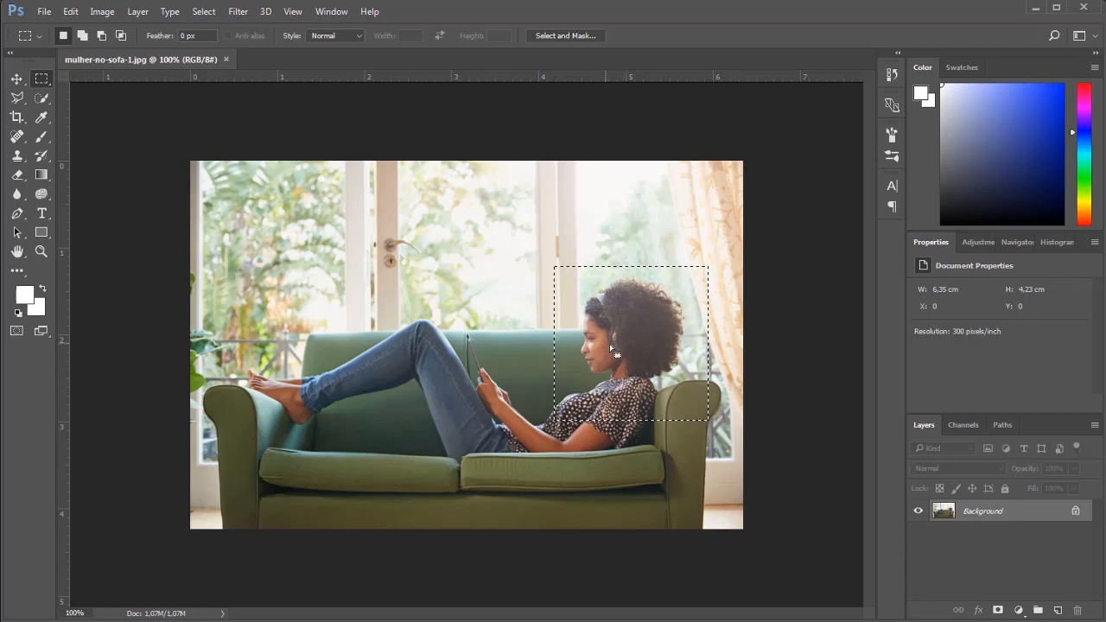
{"action": "left_click", "coordinate": [573, 259]}
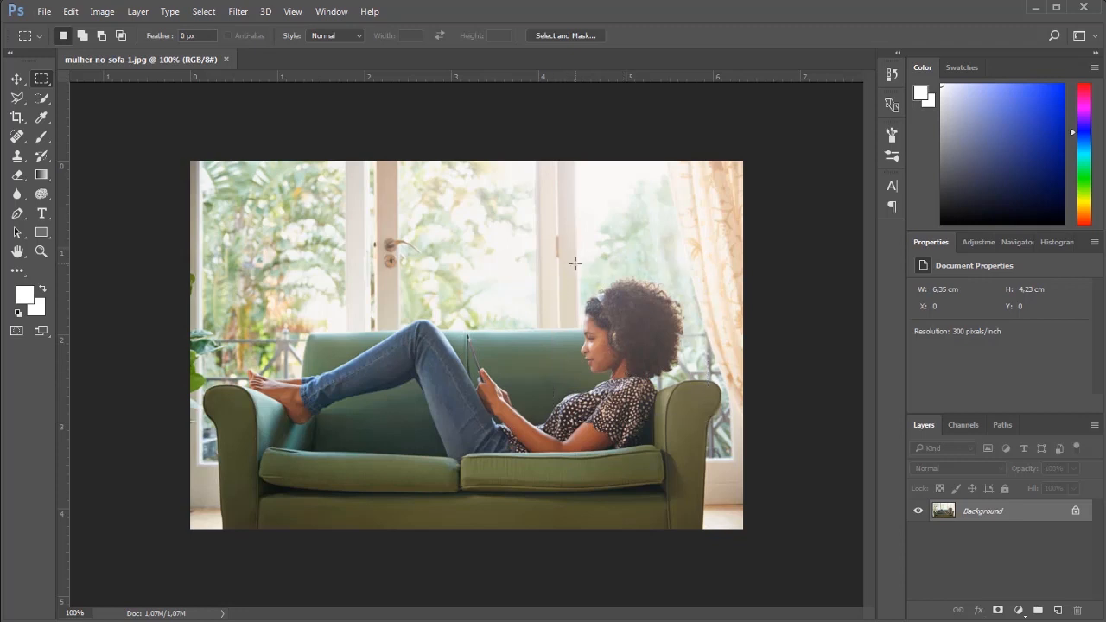
{"action": "left_click_drag", "start_coordinate": [565, 264], "coordinate": [689, 388]}
{"action": "left_click", "coordinate": [464, 253]}
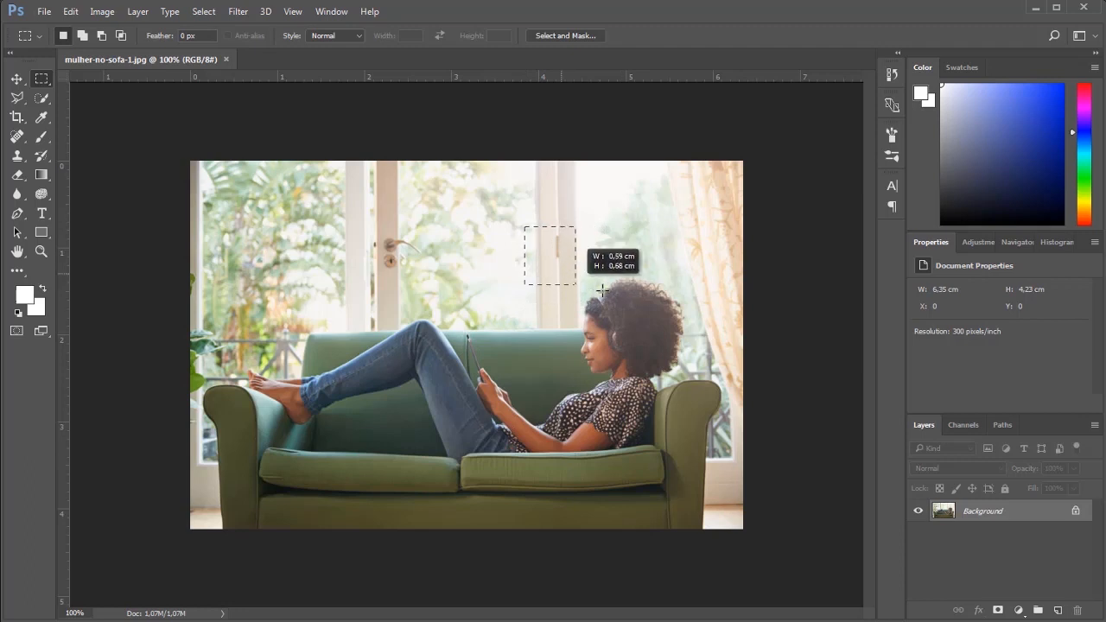
Step: Draw a square marquee selection about 0.92 cm wide over the window frame beside the woman's head and clear it
{"action": "left_click_drag", "start_coordinate": [662, 294], "coordinate": [586, 272]}
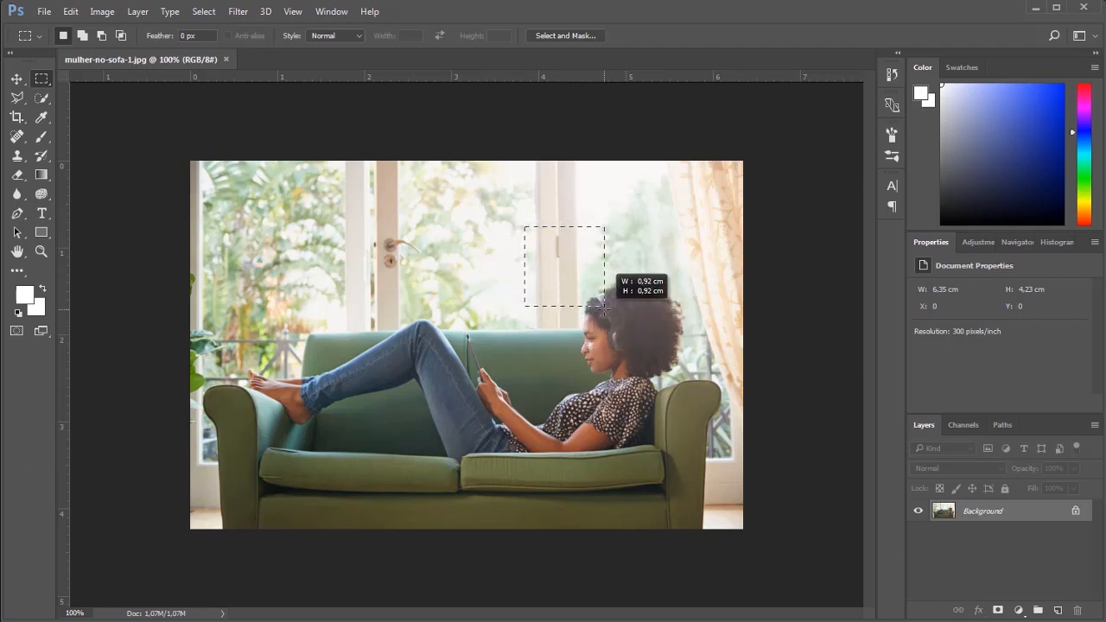
{"action": "left_click_drag", "start_coordinate": [632, 284], "coordinate": [586, 284]}
{"action": "key", "text": "space"}
{"action": "left_click", "coordinate": [544, 277]}
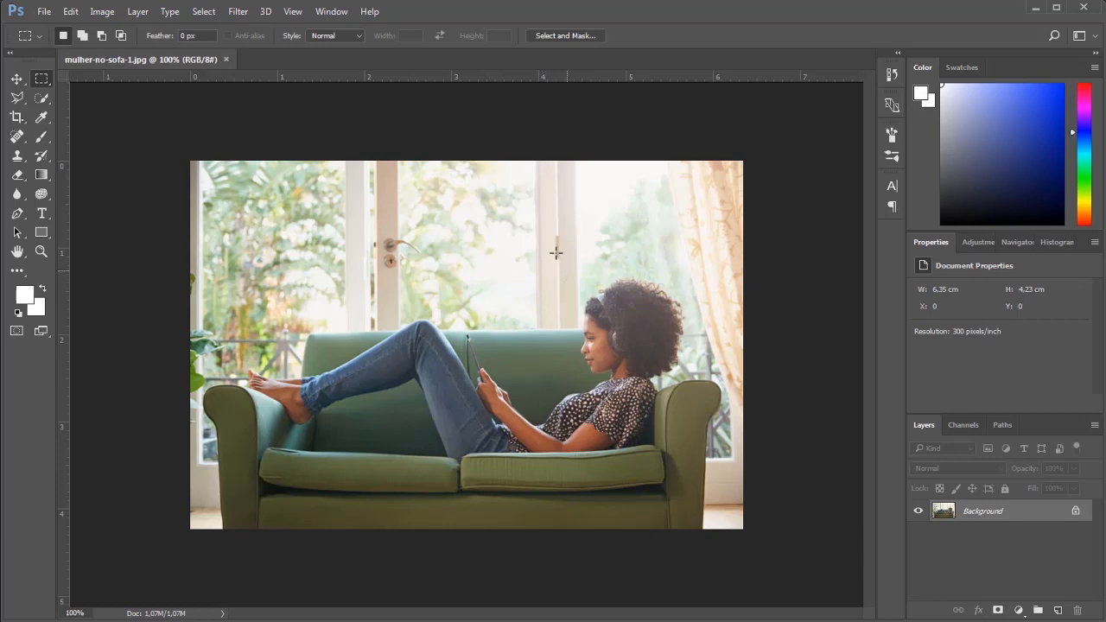
Step: Draw a square marquee selection, reposition and size it tightly around the woman's head, and clear it
{"action": "left_click_drag", "start_coordinate": [538, 235], "coordinate": [692, 383]}
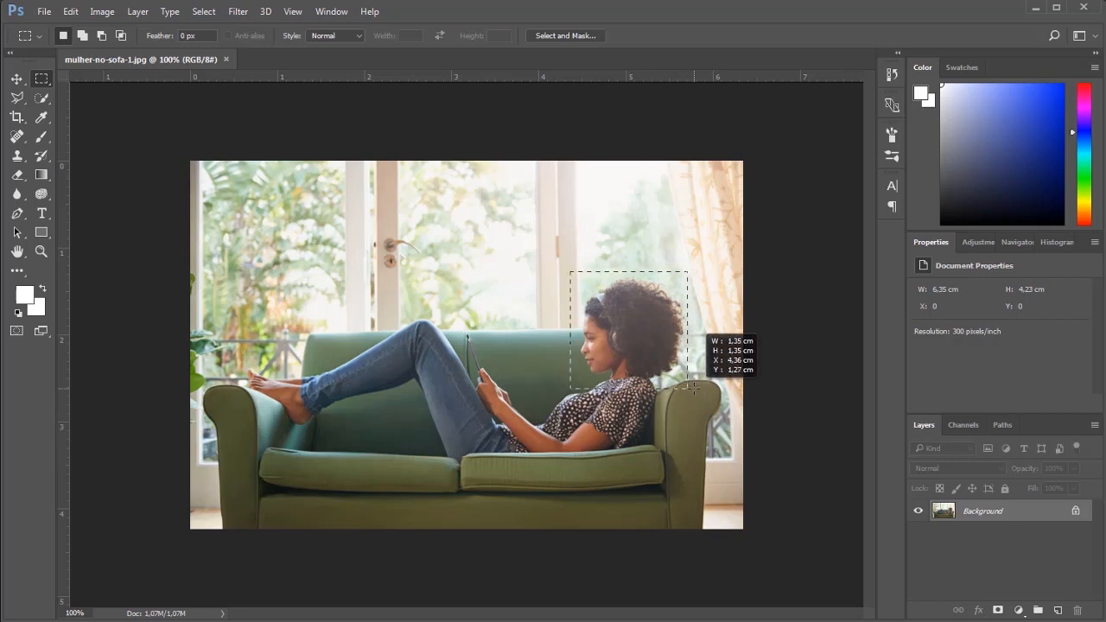
{"action": "mouse_move", "coordinate": [693, 388]}
{"action": "left_mouse_down"}
{"action": "mouse_move", "coordinate": [703, 393]}
{"action": "mouse_move", "coordinate": [692, 384]}
{"action": "left_mouse_up"}
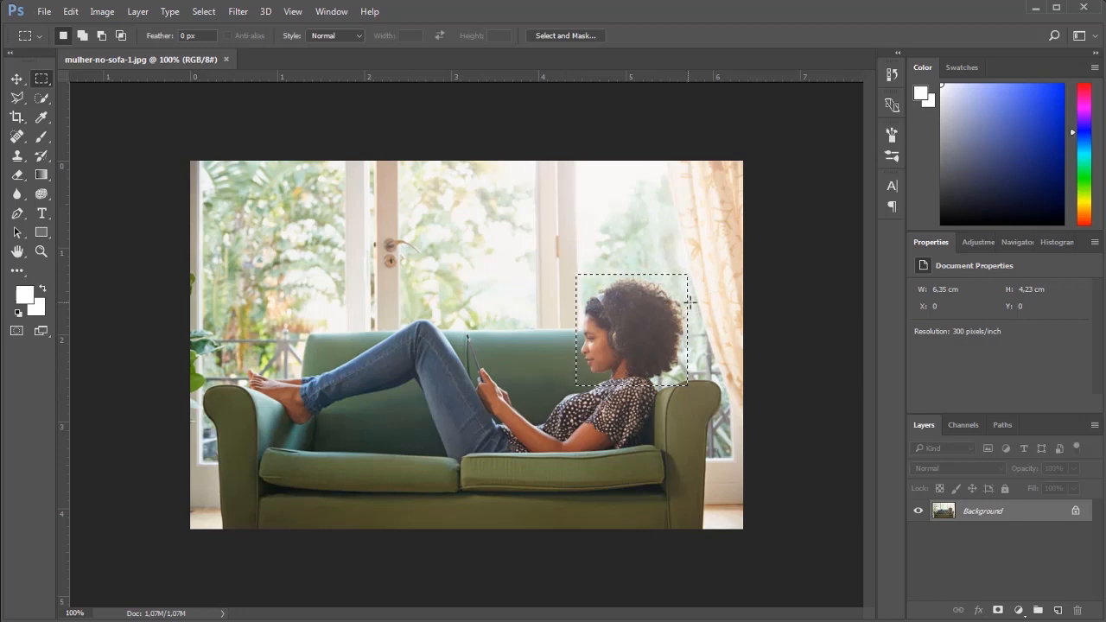
{"action": "left_click", "coordinate": [482, 279]}
Step: Draw three large rectangular selections across the window and sofa, clearing each one
{"action": "left_click_drag", "start_coordinate": [231, 199], "coordinate": [541, 339]}
{"action": "left_click", "coordinate": [471, 391]}
{"action": "left_click_drag", "start_coordinate": [336, 209], "coordinate": [563, 443]}
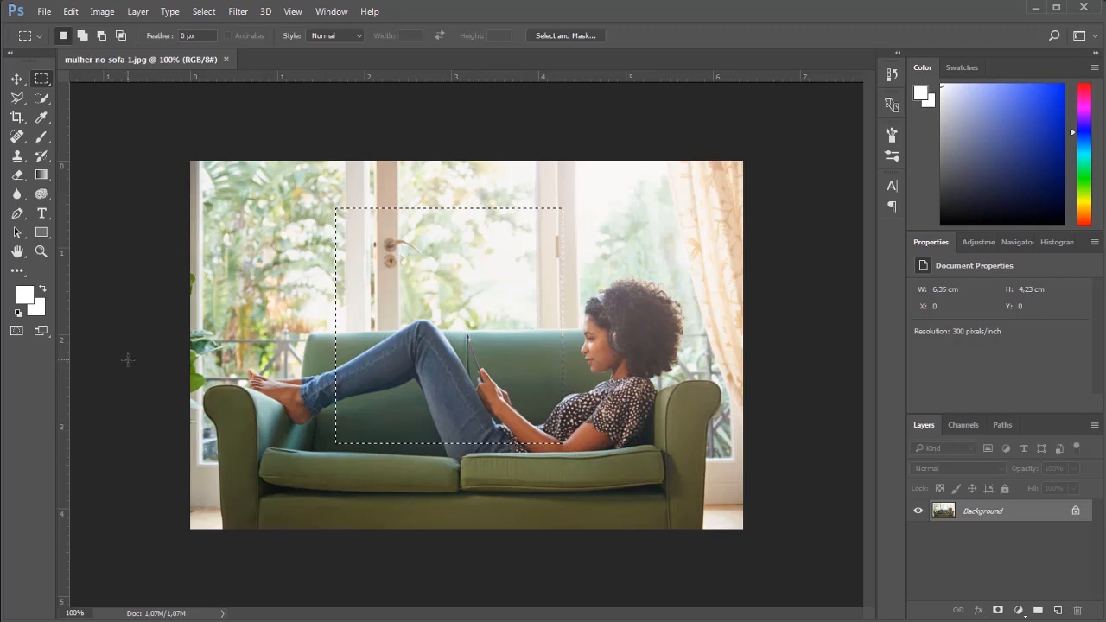
{"action": "left_click", "coordinate": [128, 360]}
{"action": "left_click_drag", "start_coordinate": [331, 236], "coordinate": [555, 452]}
{"action": "left_click", "coordinate": [705, 454]}
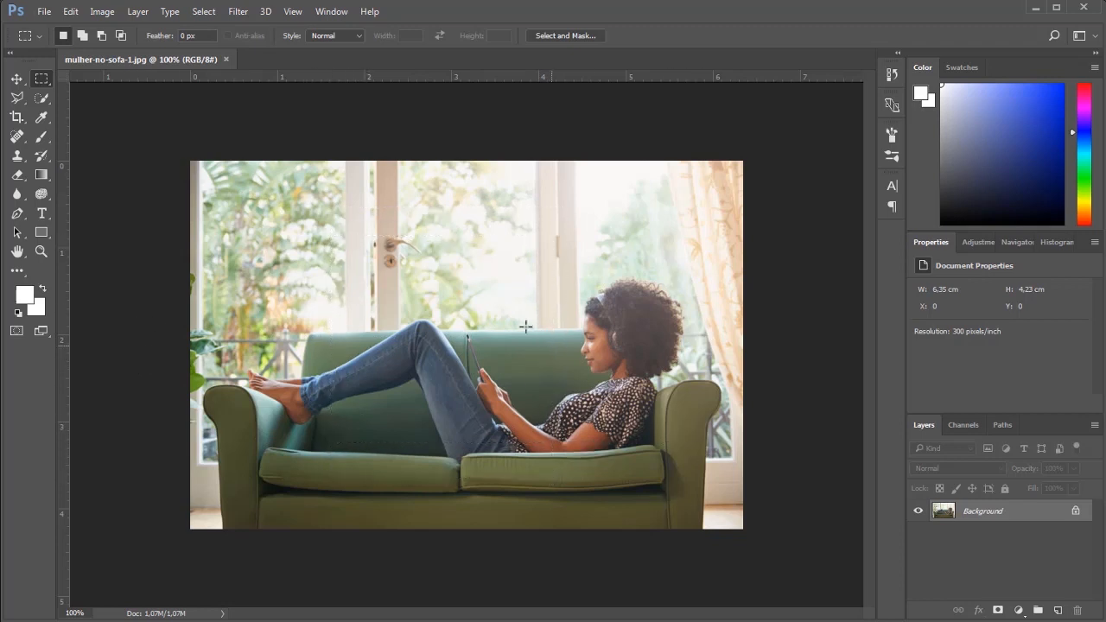
Step: Select a rectangle over the door and the woman's legs twice, removing the first selection with the Deselect command and clearing the second
{"action": "left_click_drag", "start_coordinate": [331, 217], "coordinate": [555, 412]}
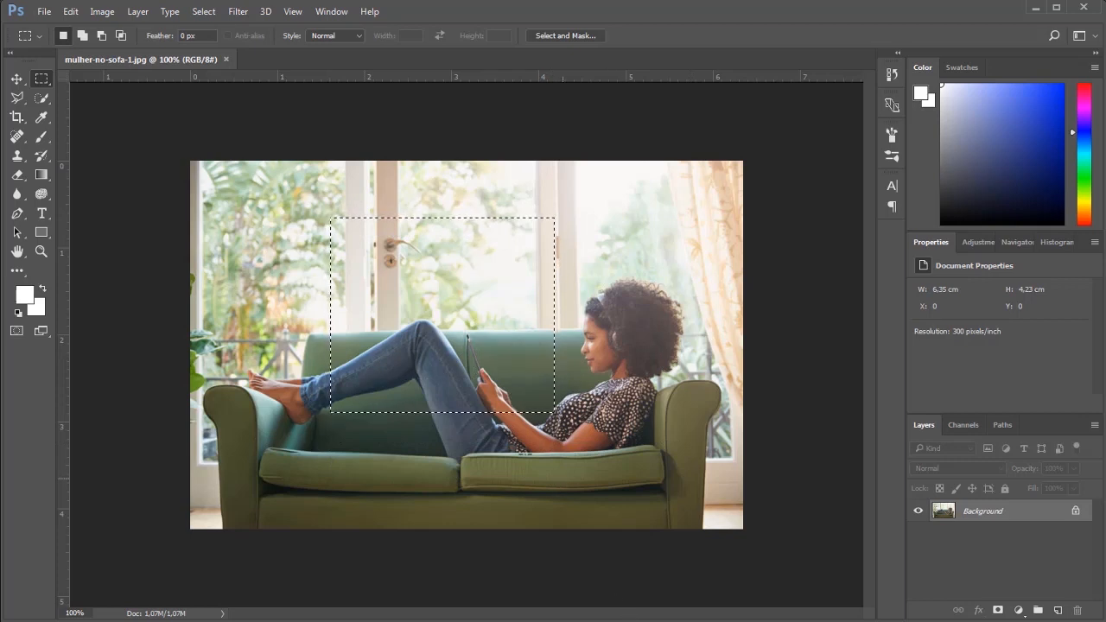
{"action": "left_click", "coordinate": [207, 12]}
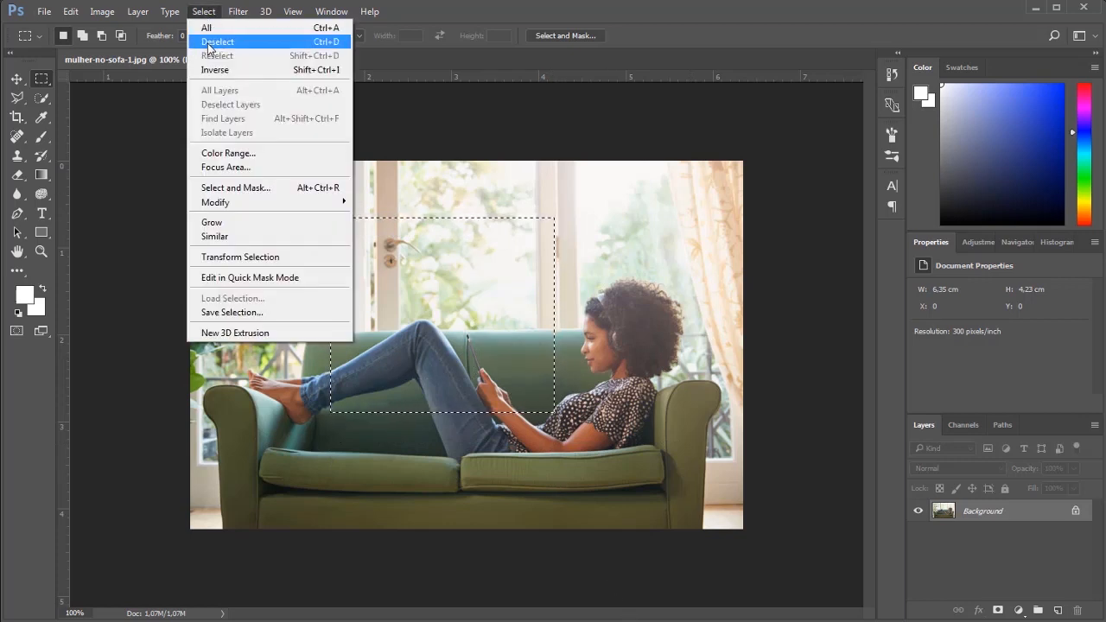
{"action": "left_click", "coordinate": [241, 43]}
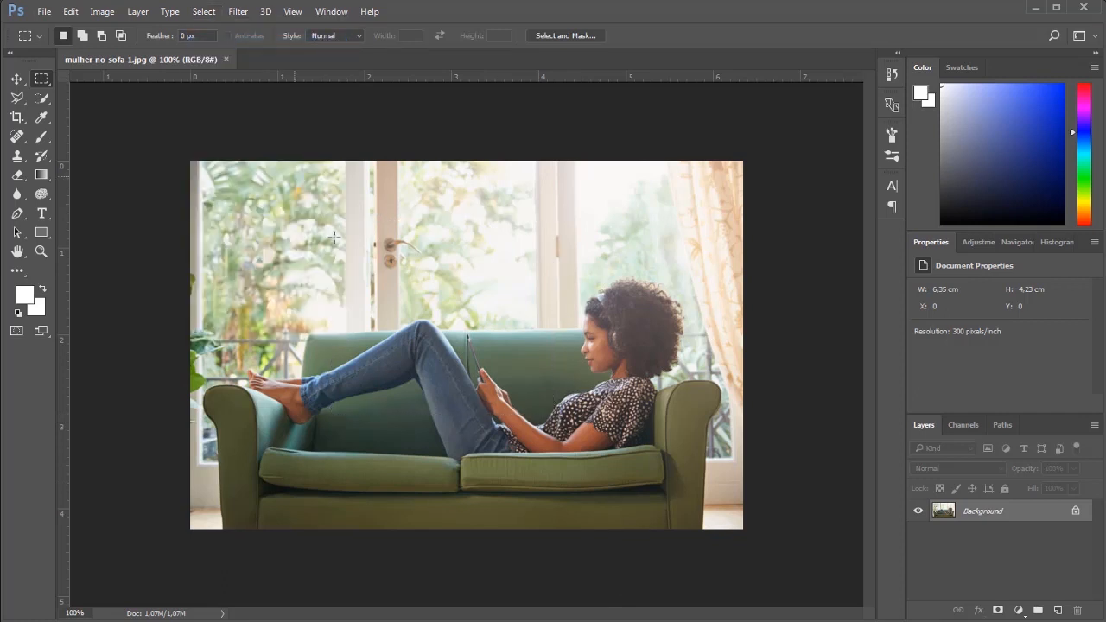
{"action": "left_click_drag", "start_coordinate": [351, 224], "coordinate": [542, 432]}
{"action": "left_click", "coordinate": [203, 12]}
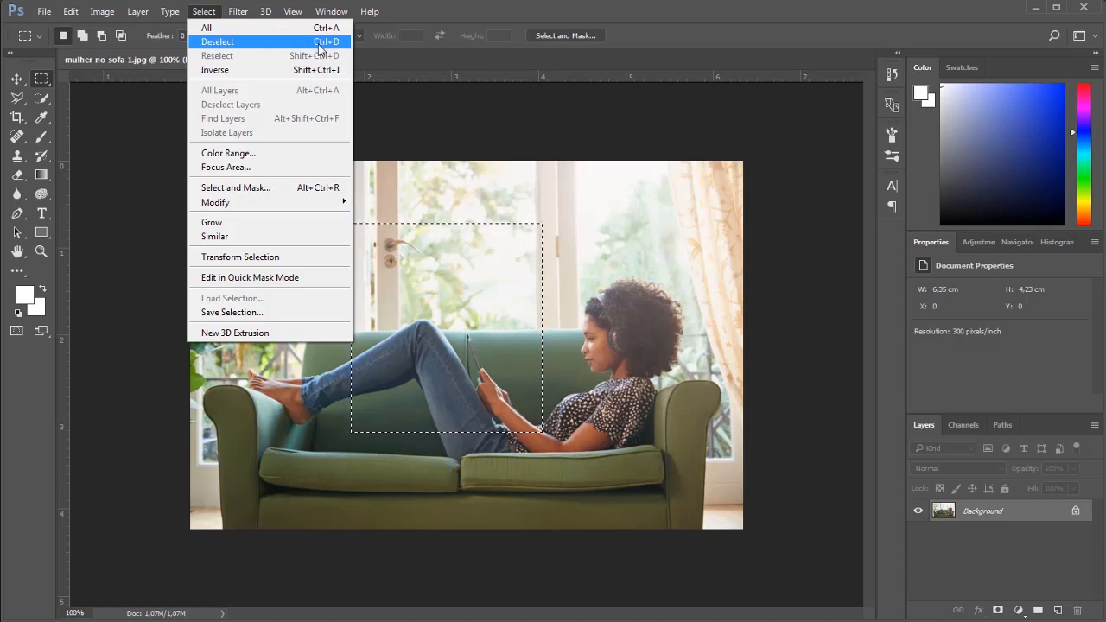
{"action": "left_click", "coordinate": [414, 10]}
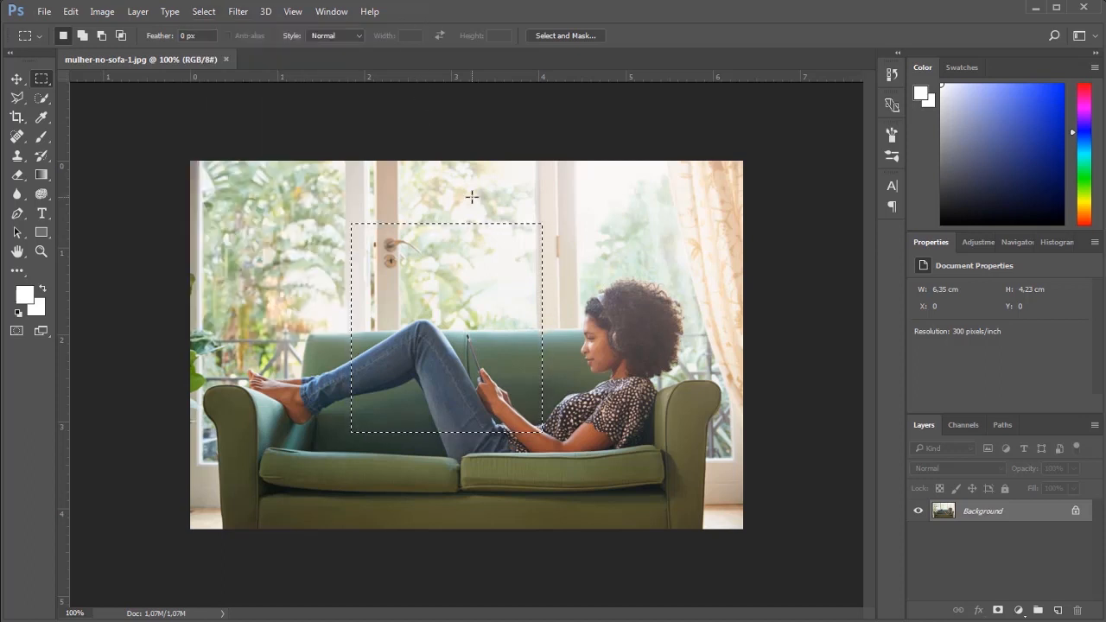
{"action": "left_click", "coordinate": [489, 273]}
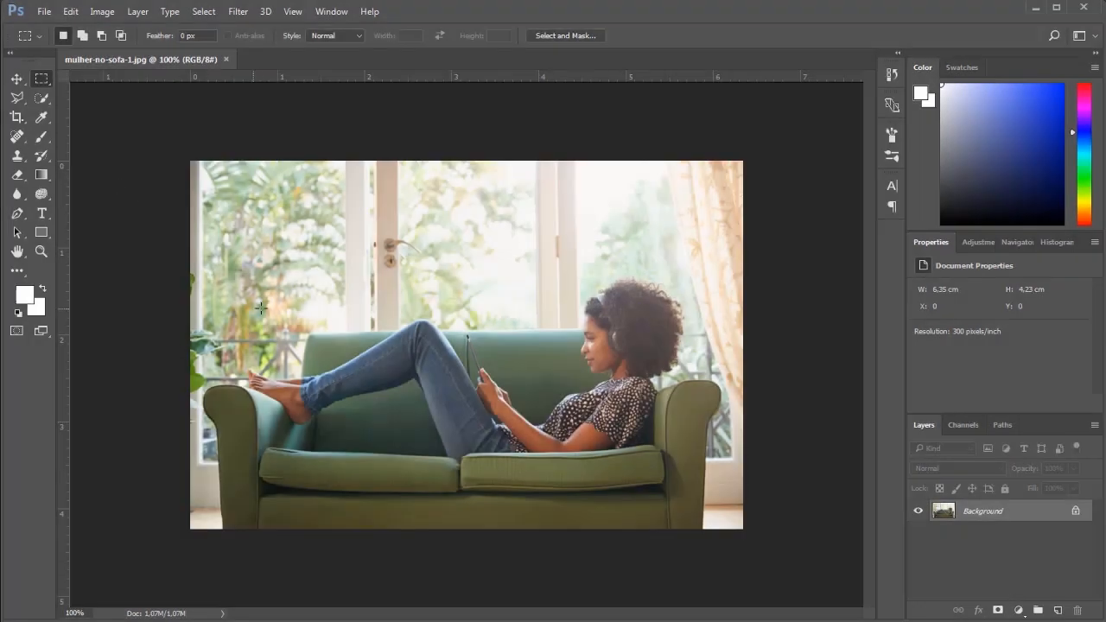
Step: Place grafico-estatistica.jpg as an embedded image in the sofa photo
{"action": "left_click", "coordinate": [43, 11]}
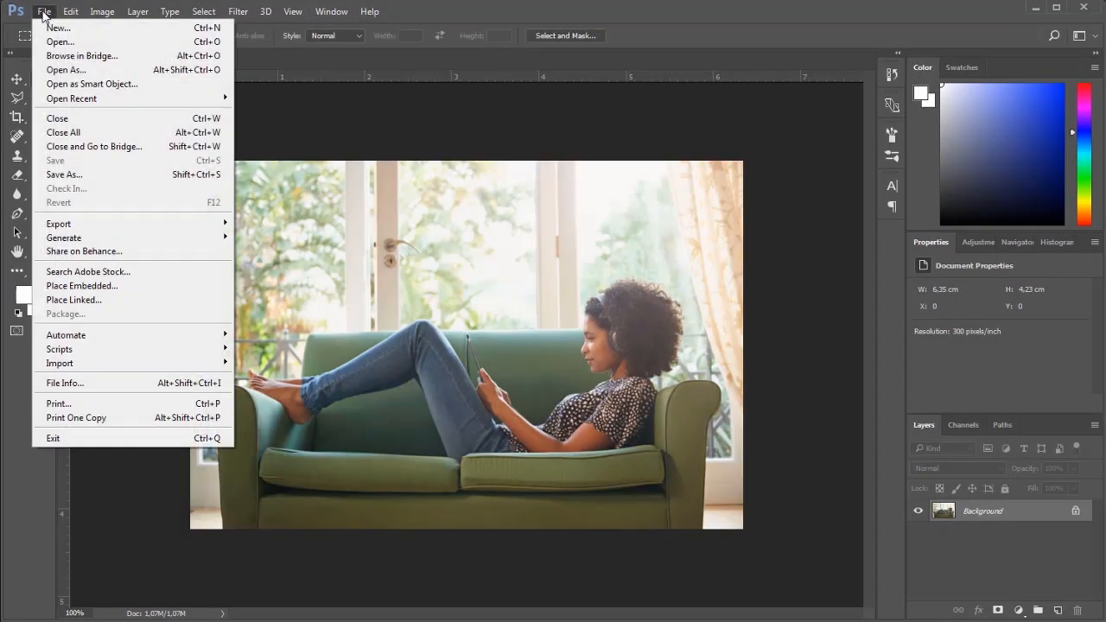
{"action": "left_click", "coordinate": [95, 286]}
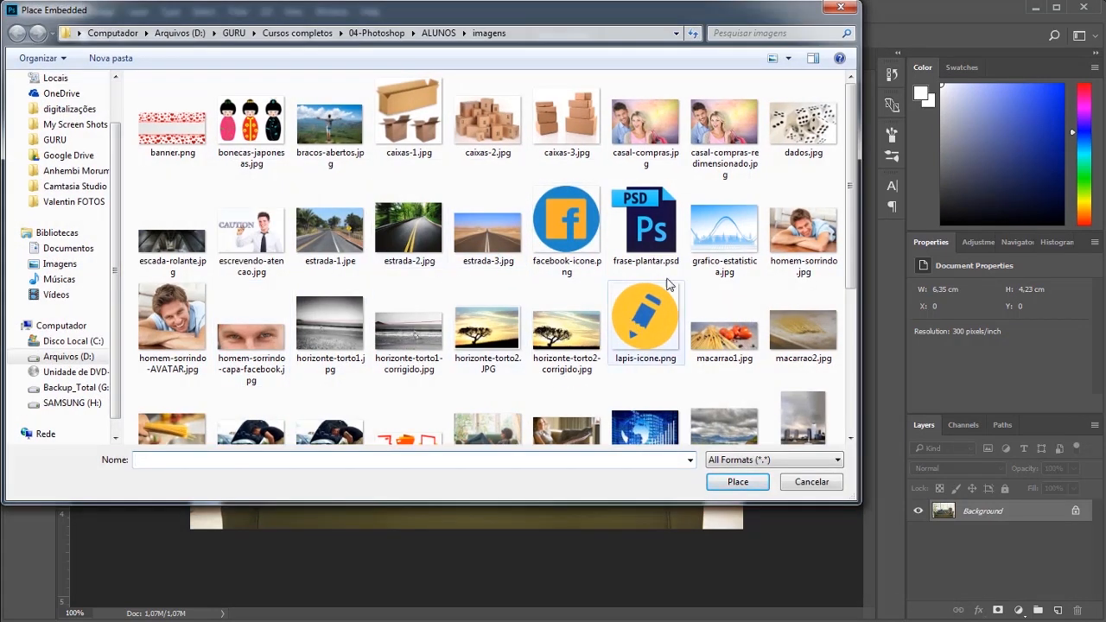
{"action": "left_click", "coordinate": [724, 238]}
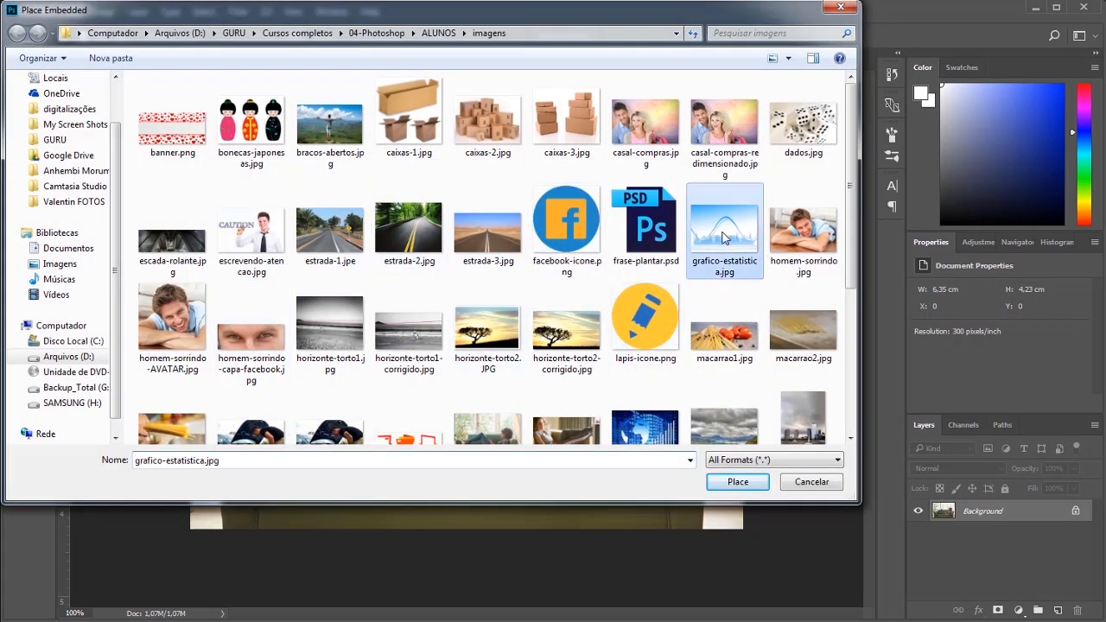
{"action": "left_click", "coordinate": [740, 482]}
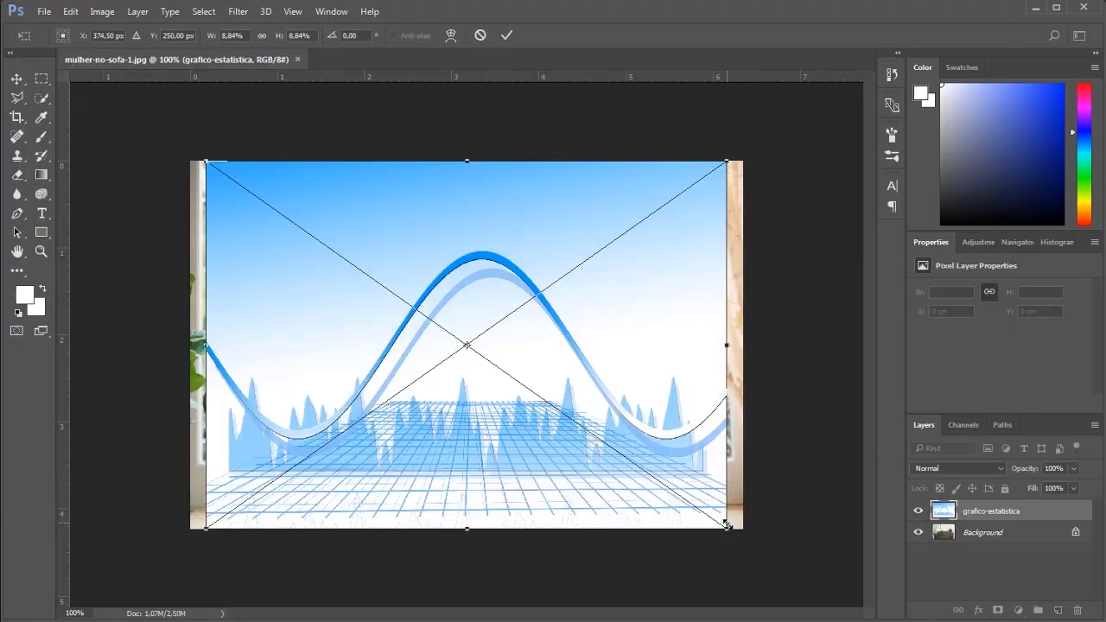
Step: Scale the placed graph image down to about 4.5% and move it over the lower middle of the sofa
{"action": "left_click_drag", "start_coordinate": [730, 530], "coordinate": [475, 347]}
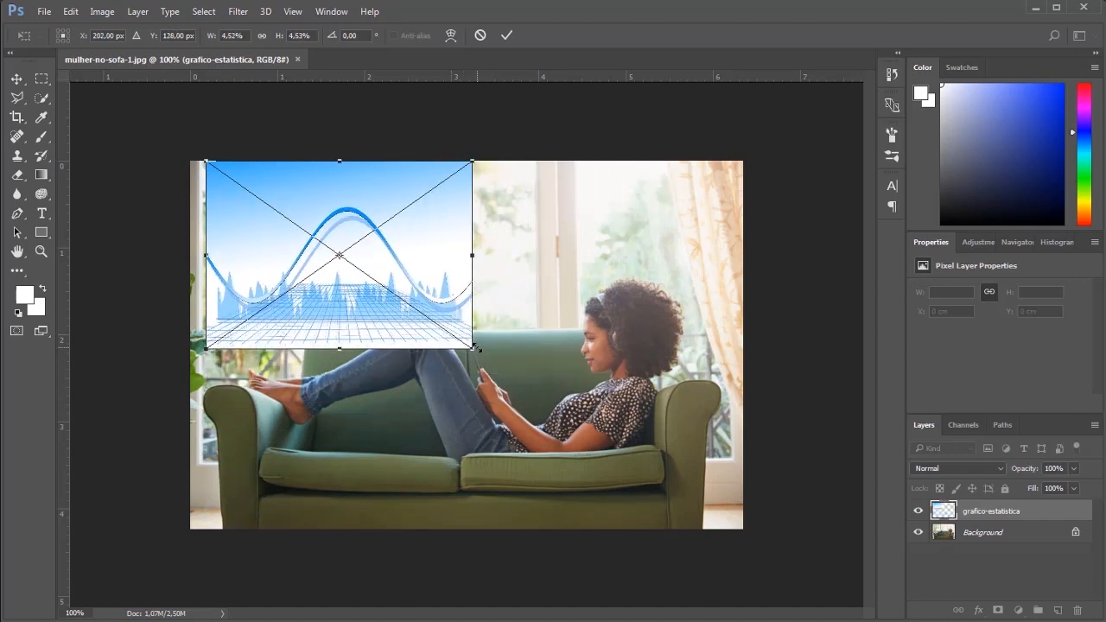
{"action": "key", "text": "Return"}
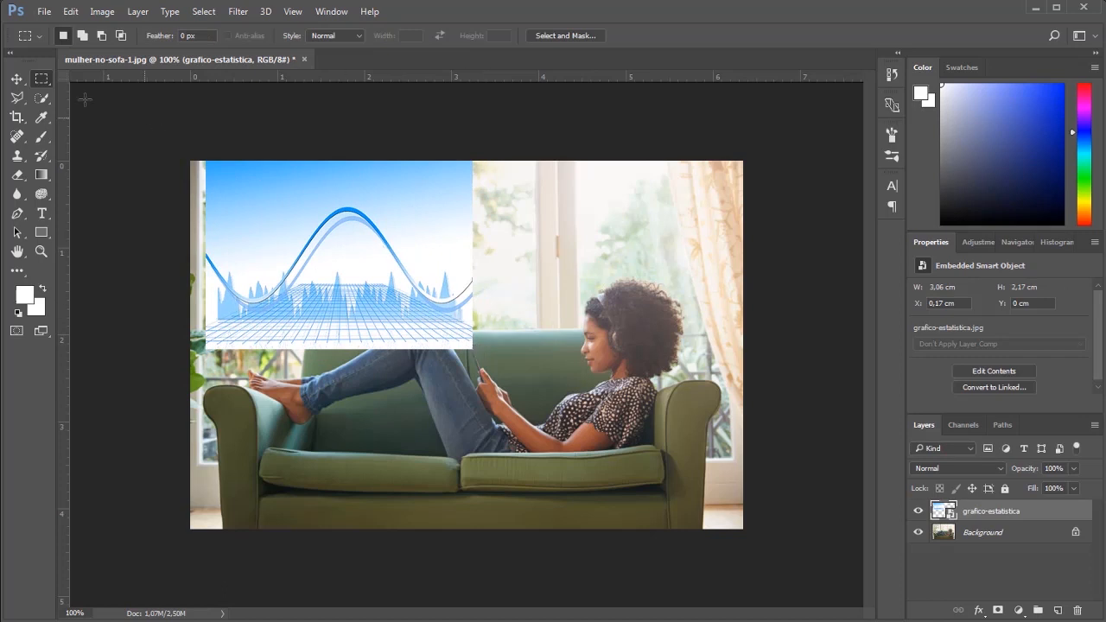
{"action": "left_click", "coordinate": [17, 79]}
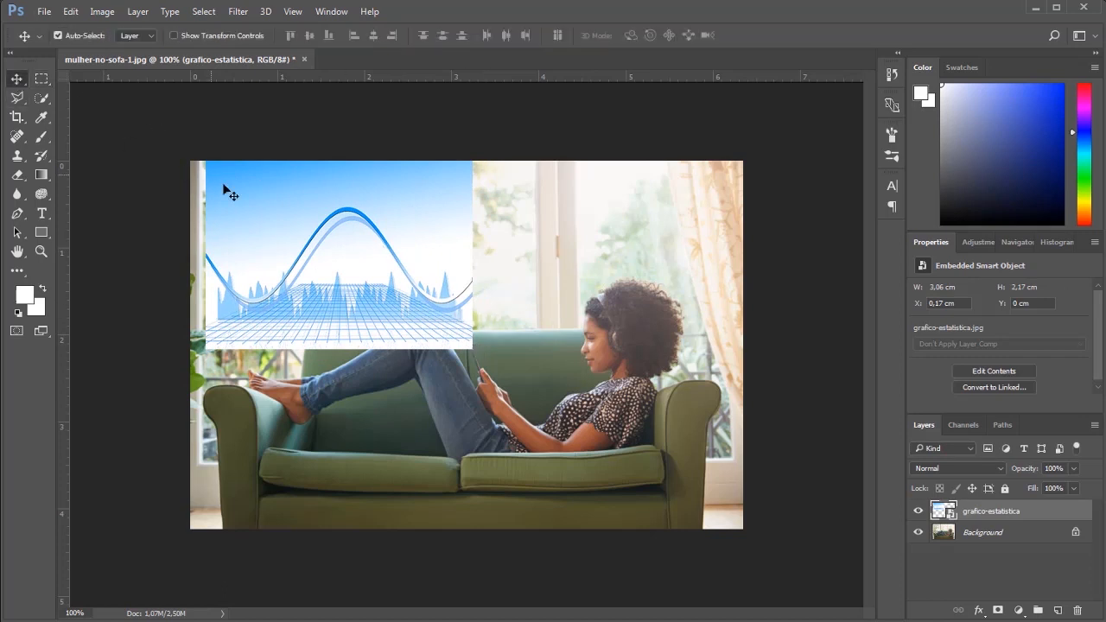
{"action": "left_click_drag", "start_coordinate": [280, 231], "coordinate": [381, 397]}
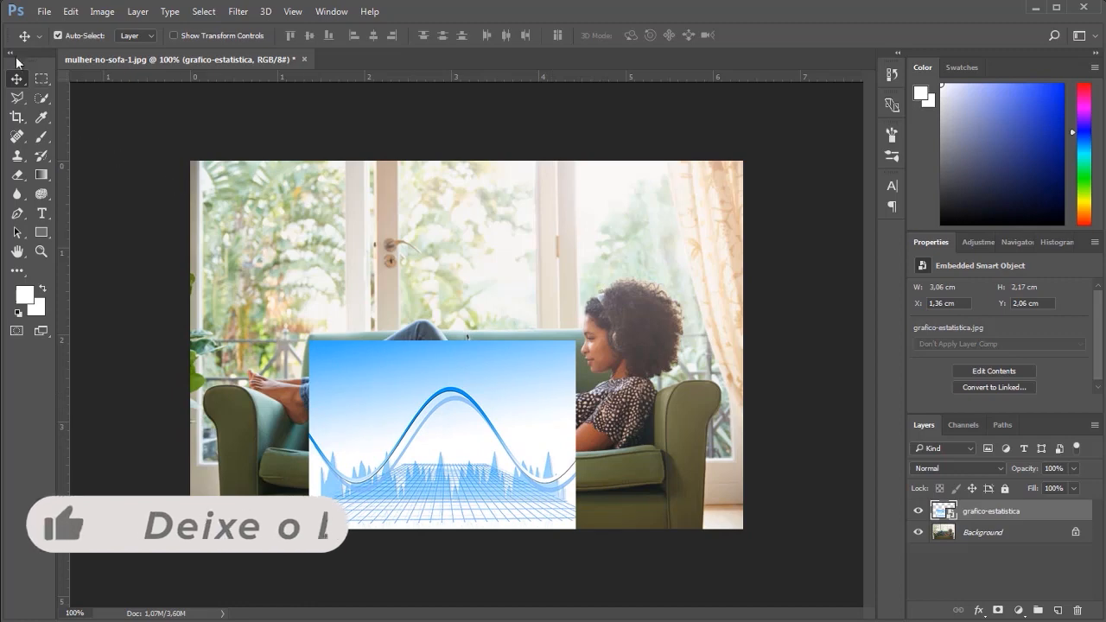
Step: Select a wide rectangular strip across the upper part of the graph image and try to delete its contents
{"action": "left_click", "coordinate": [40, 78]}
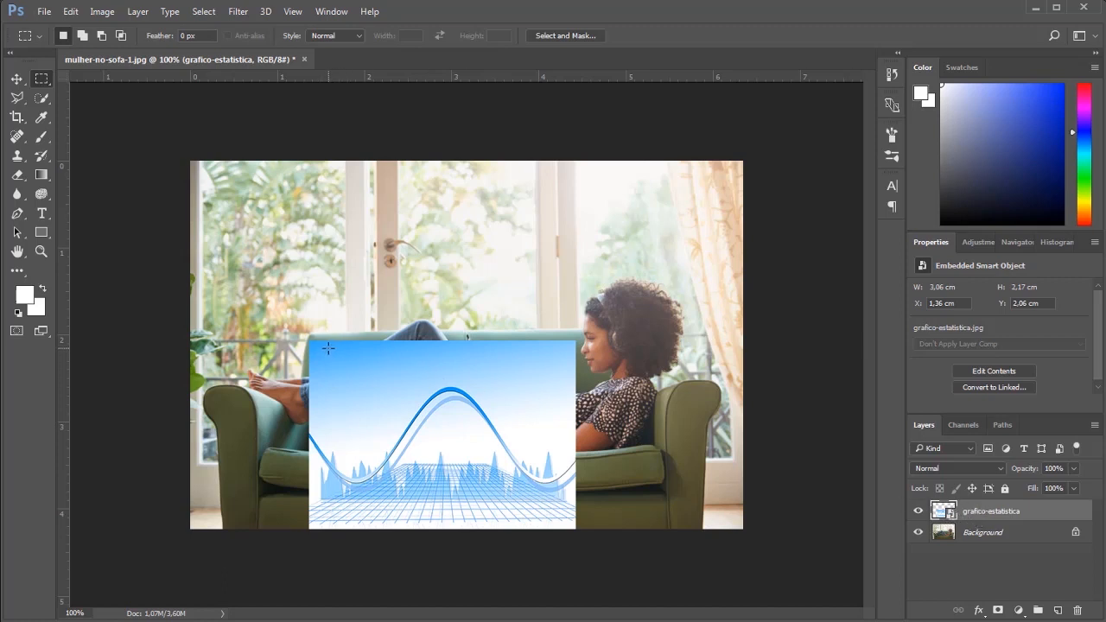
{"action": "left_click_drag", "start_coordinate": [328, 348], "coordinate": [548, 381]}
{"action": "key", "text": "Delete"}
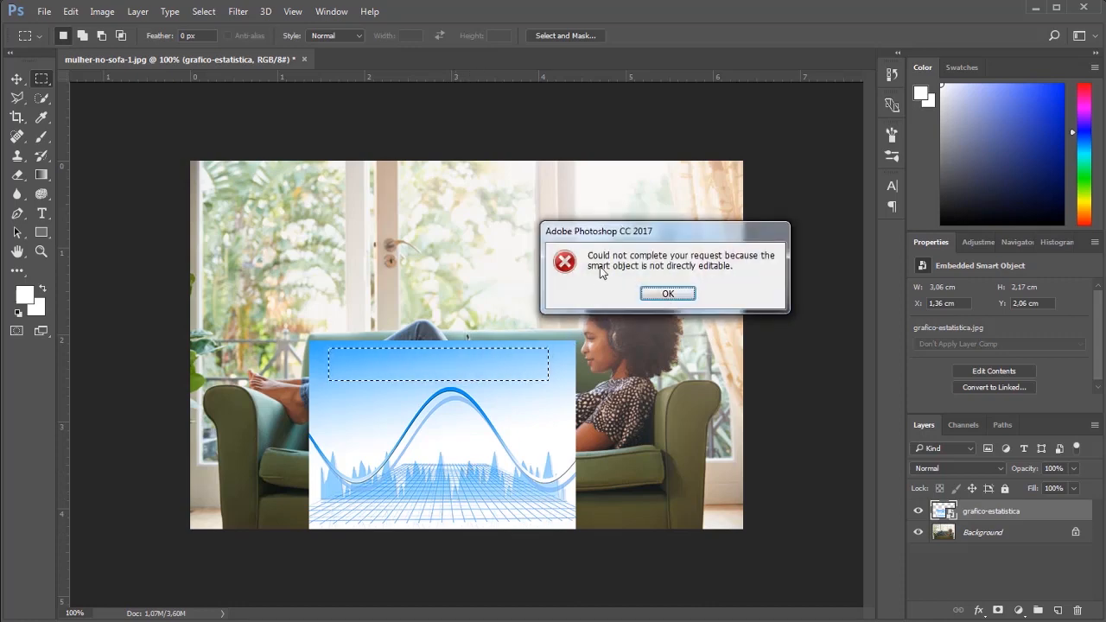
{"action": "left_click_drag", "start_coordinate": [639, 234], "coordinate": [529, 240]}
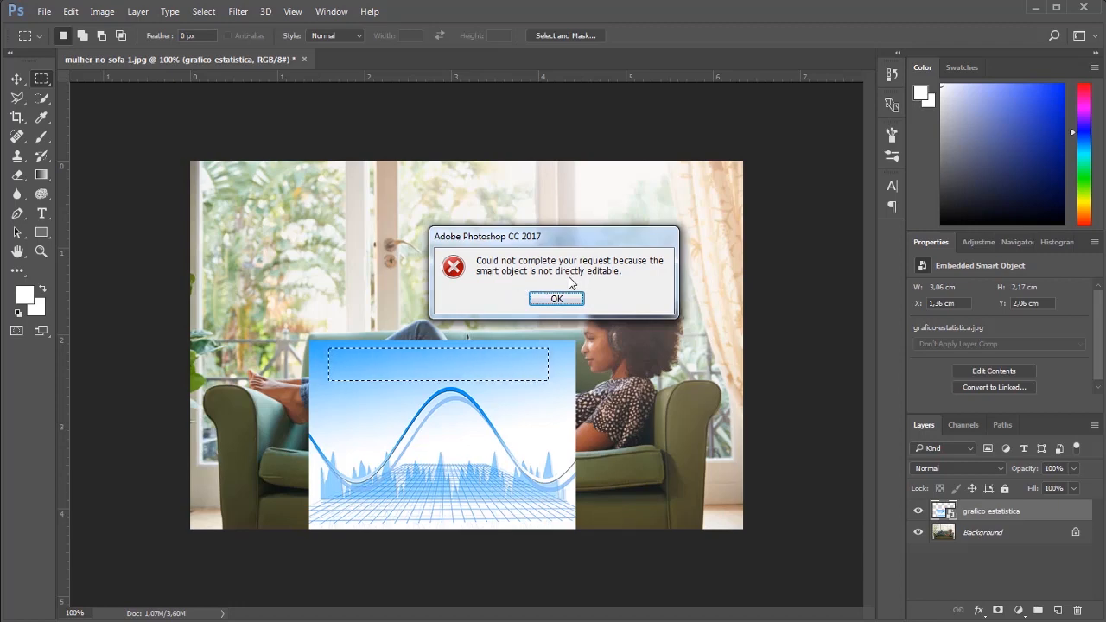
{"action": "left_click", "coordinate": [556, 299]}
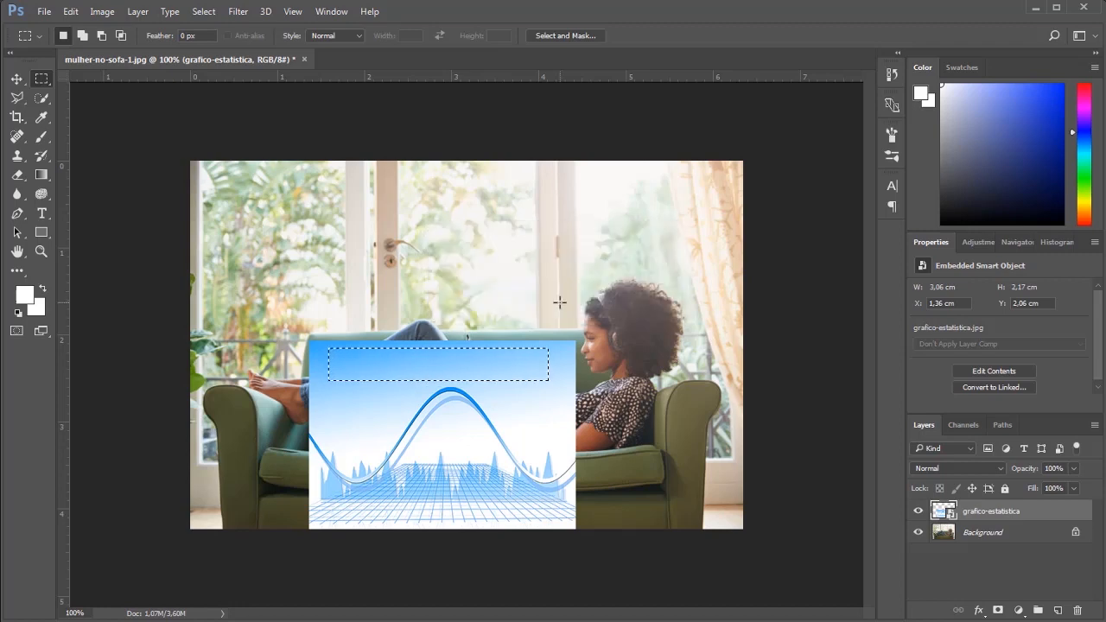
Step: Rasterize the grafico-estatistica layer and delete the selected strip from it
{"action": "right_click", "coordinate": [969, 514]}
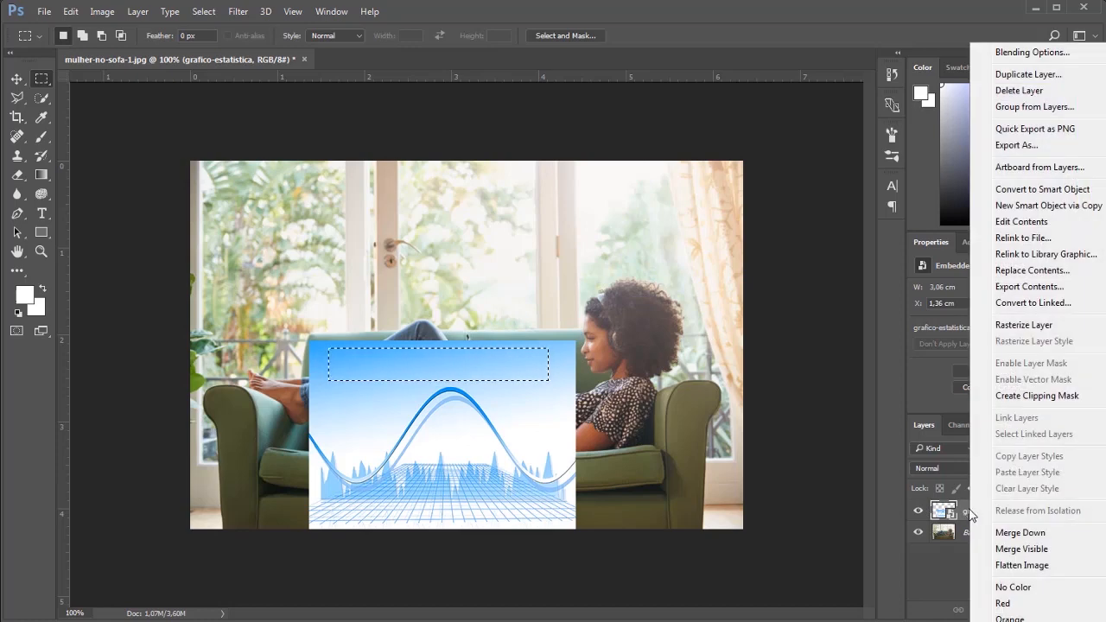
{"action": "left_click", "coordinate": [1018, 327]}
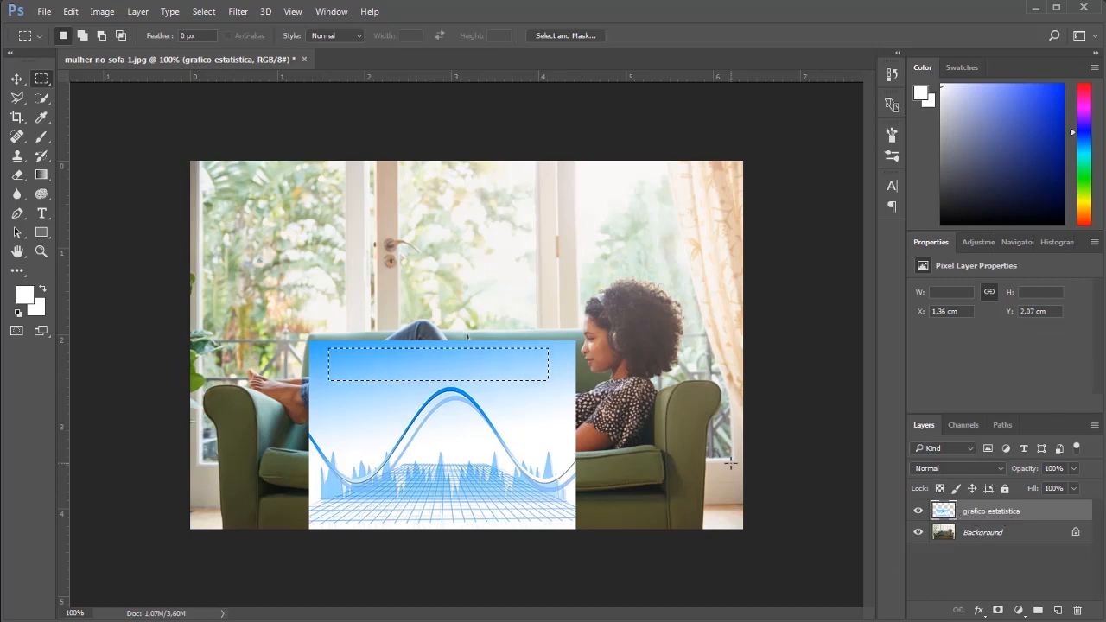
{"action": "key", "text": "Delete"}
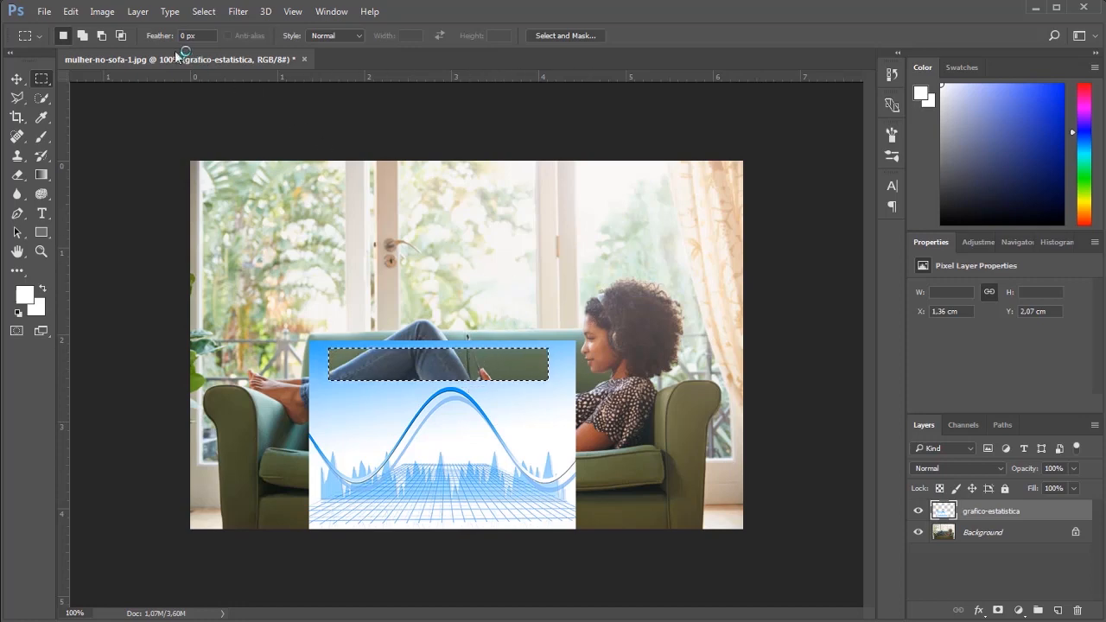
Step: Deselect the strip, then select a larger rectangle covering the graph's whole upper edge and delete that part
{"action": "left_click", "coordinate": [138, 12]}
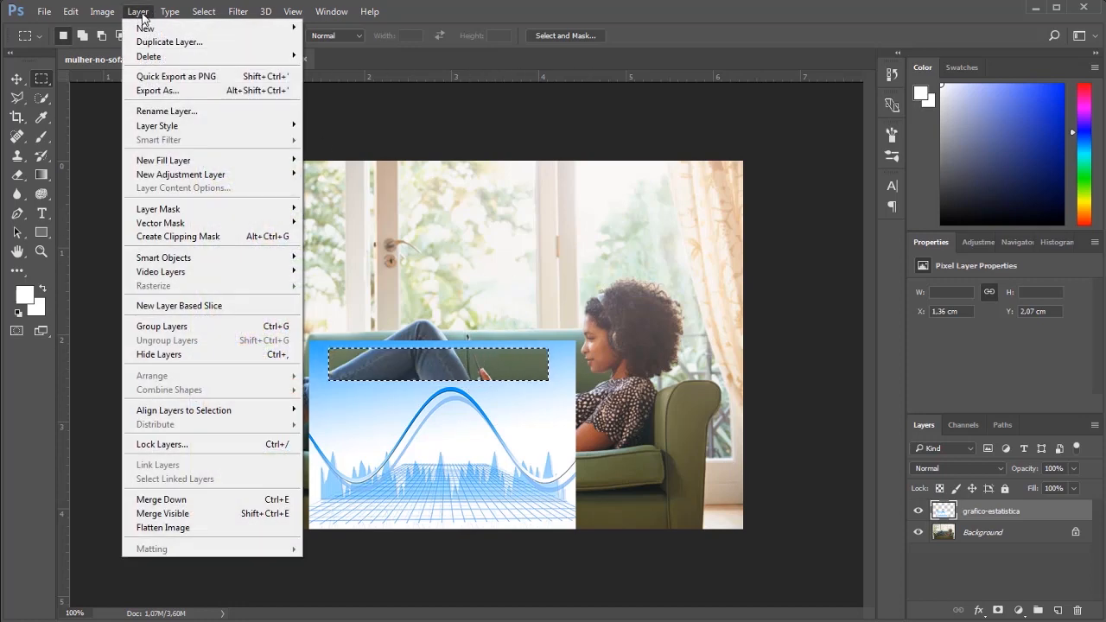
{"action": "mouse_move", "coordinate": [206, 13]}
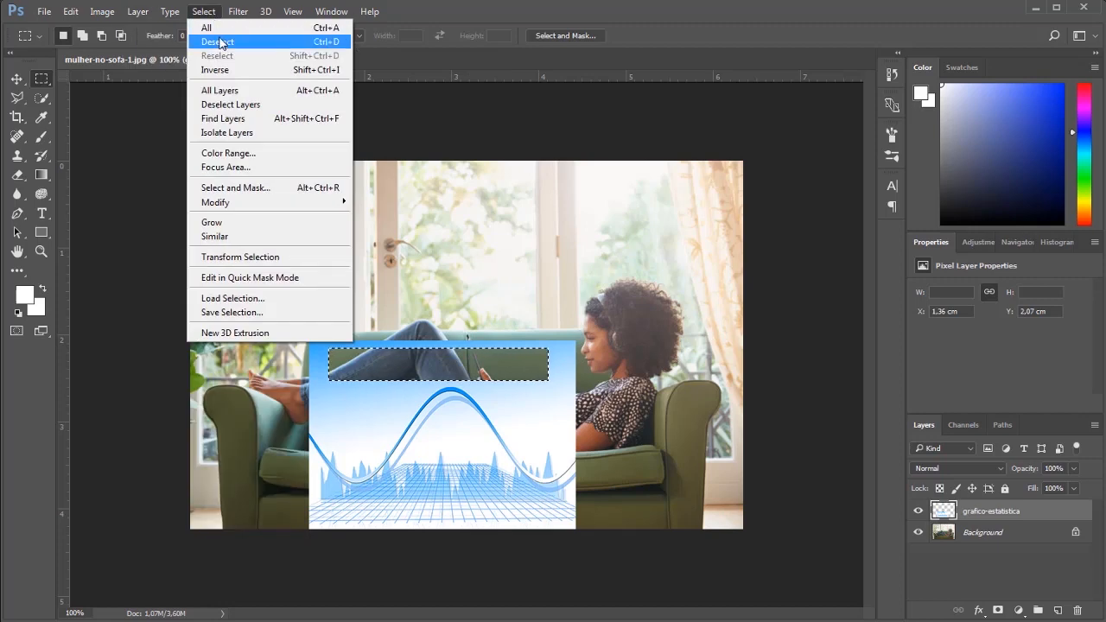
{"action": "left_click", "coordinate": [218, 42]}
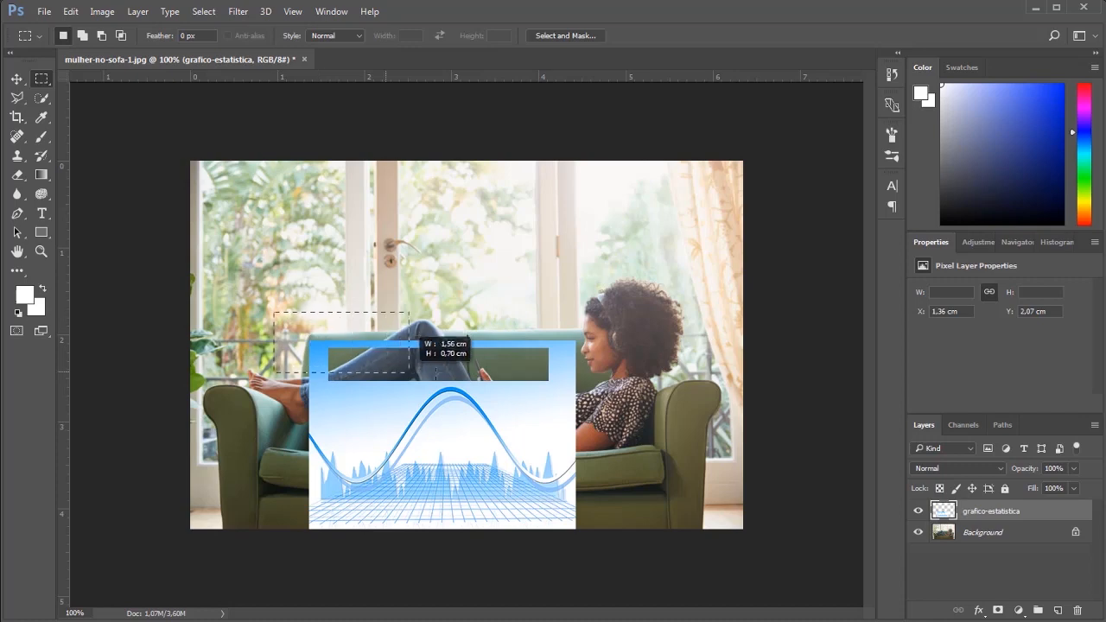
{"action": "left_click_drag", "start_coordinate": [408, 373], "coordinate": [600, 384]}
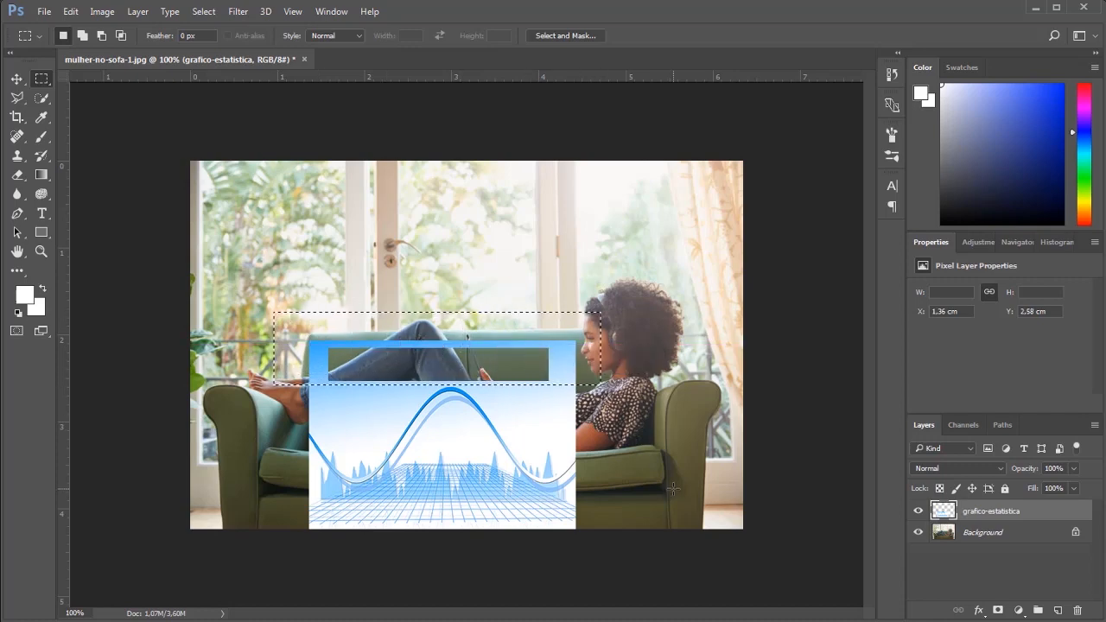
{"action": "key", "text": "Delete"}
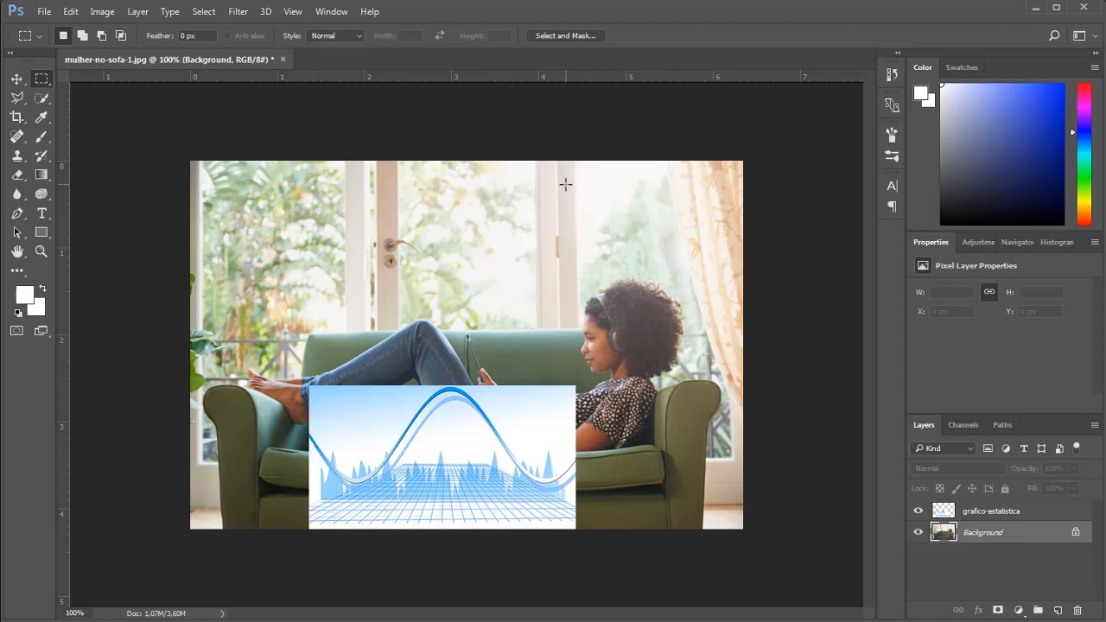
Step: Select a rectangle over the window and curtain on the Background layer and open the Fill settings for it
{"action": "left_click_drag", "start_coordinate": [582, 181], "coordinate": [722, 270]}
{"action": "key", "text": "shift+F5"}
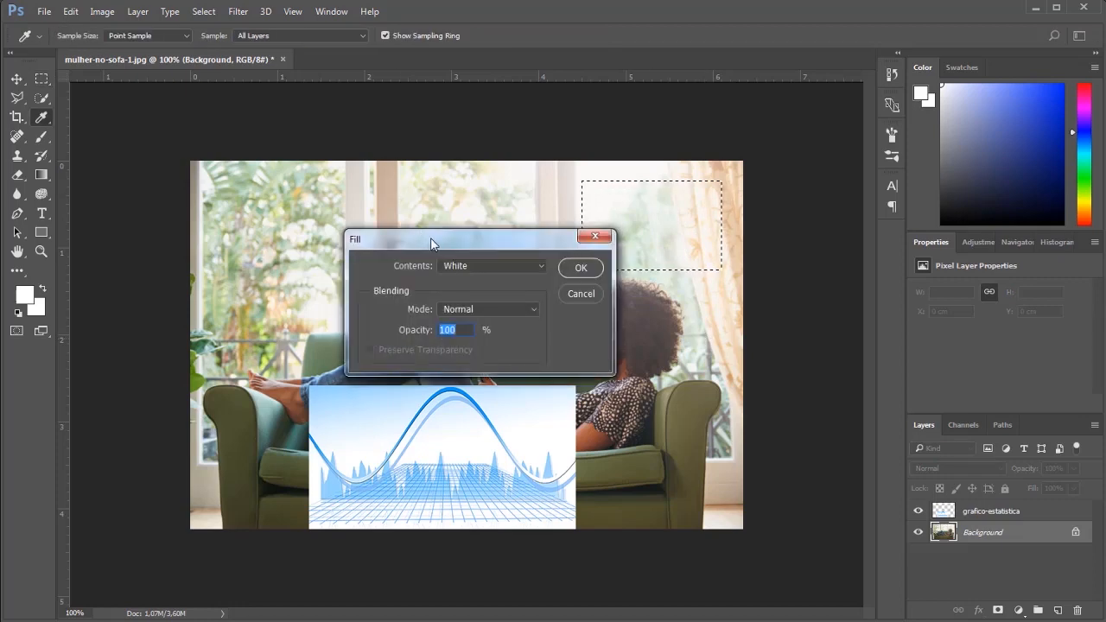
{"action": "mouse_move", "coordinate": [446, 245]}
{"action": "left_mouse_down"}
{"action": "mouse_move", "coordinate": [455, 251]}
{"action": "mouse_move", "coordinate": [439, 242]}
{"action": "left_mouse_up"}
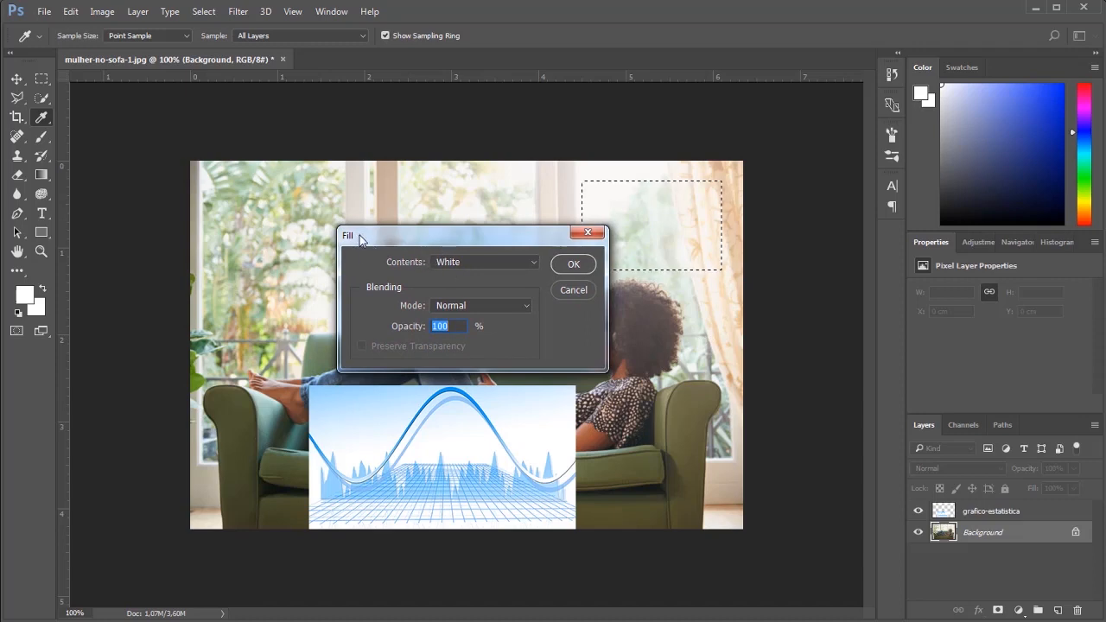
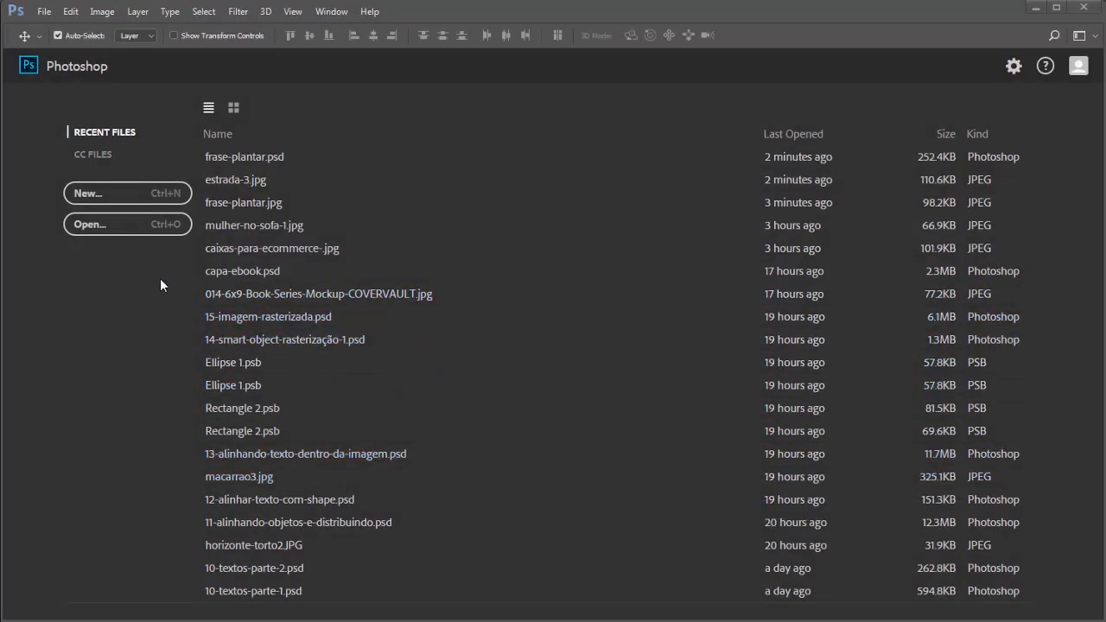
Step: Open estrada-2.jpg and frase-plantar.psd from the imagens folder
{"action": "left_click", "coordinate": [90, 224]}
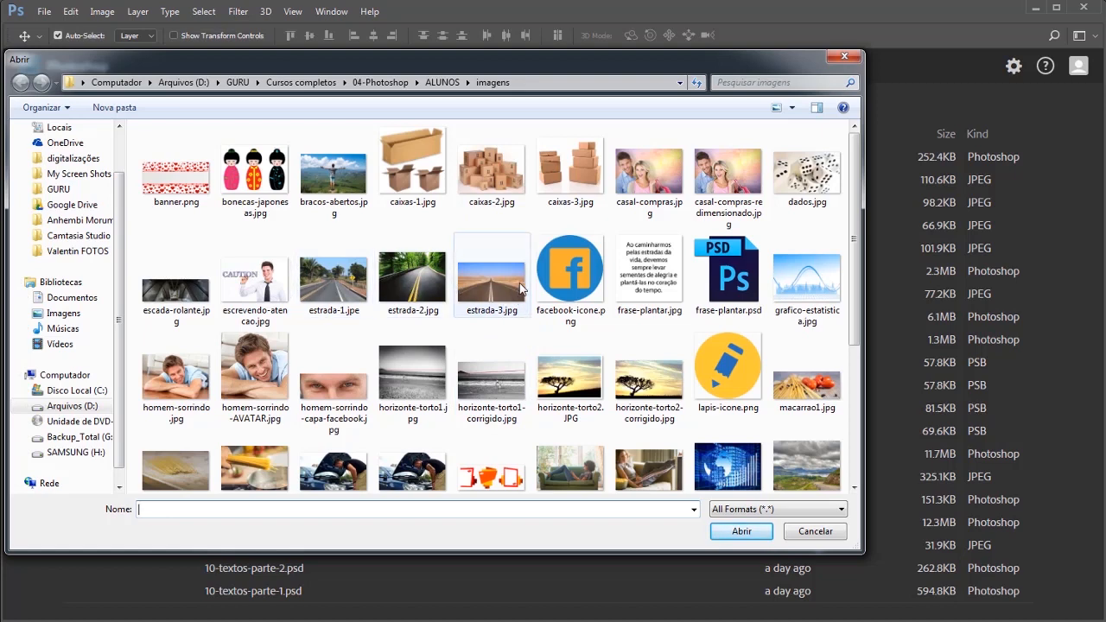
{"action": "left_click", "coordinate": [415, 282]}
{"action": "left_click", "coordinate": [741, 531]}
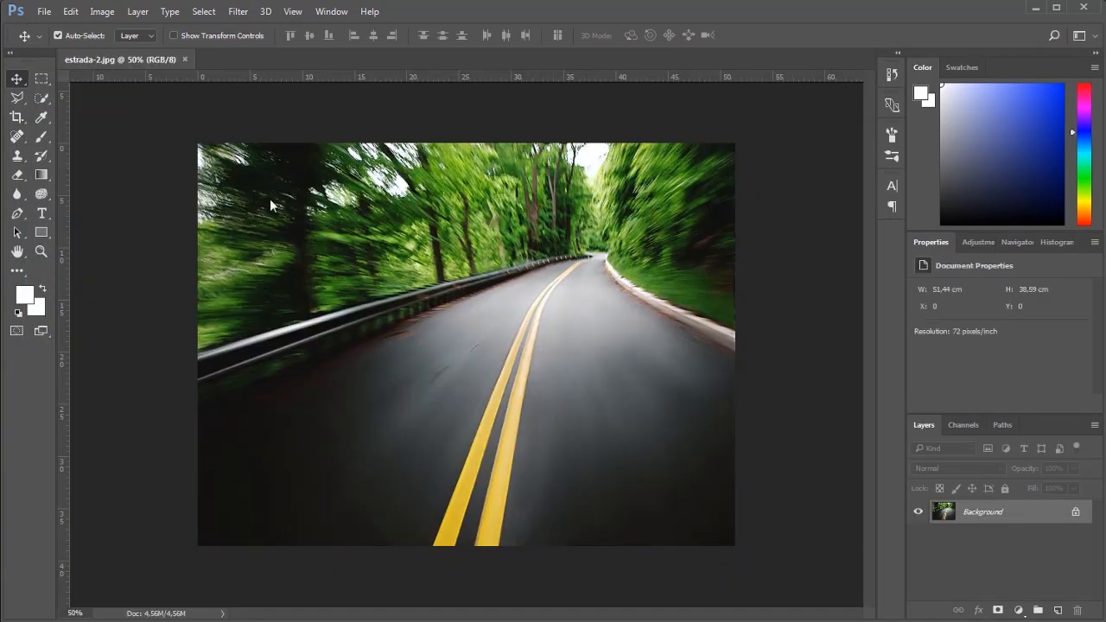
{"action": "left_click", "coordinate": [45, 13]}
{"action": "left_click", "coordinate": [52, 39]}
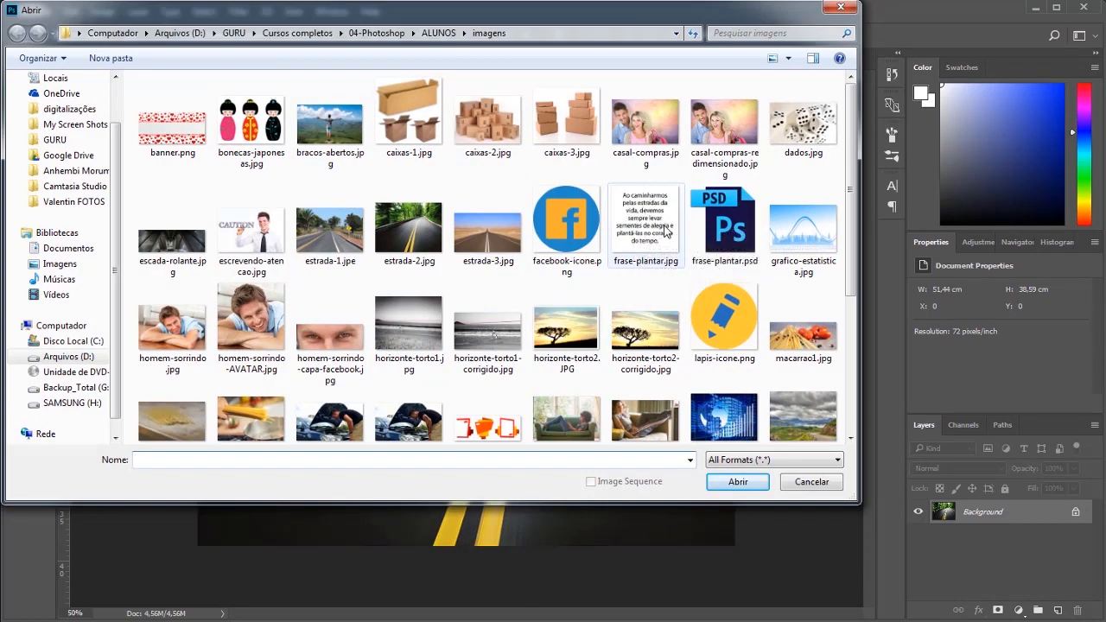
{"action": "double_click", "coordinate": [724, 225]}
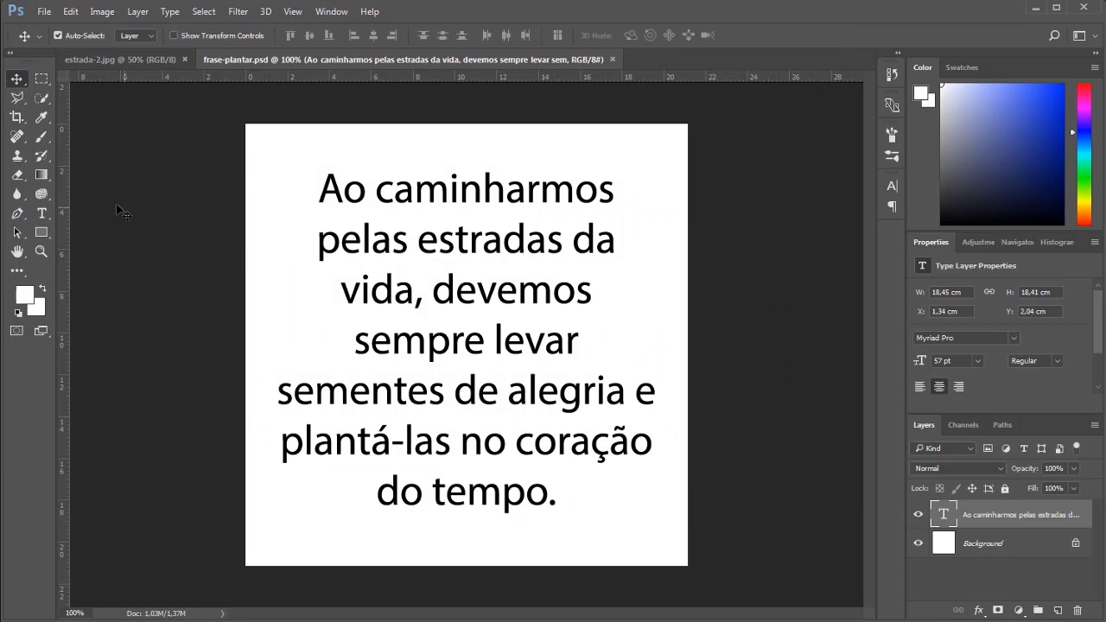
Step: Place the Type tool's cursor in the quote to examine whether it is editable text, then return to the Move tool
{"action": "left_click", "coordinate": [41, 216]}
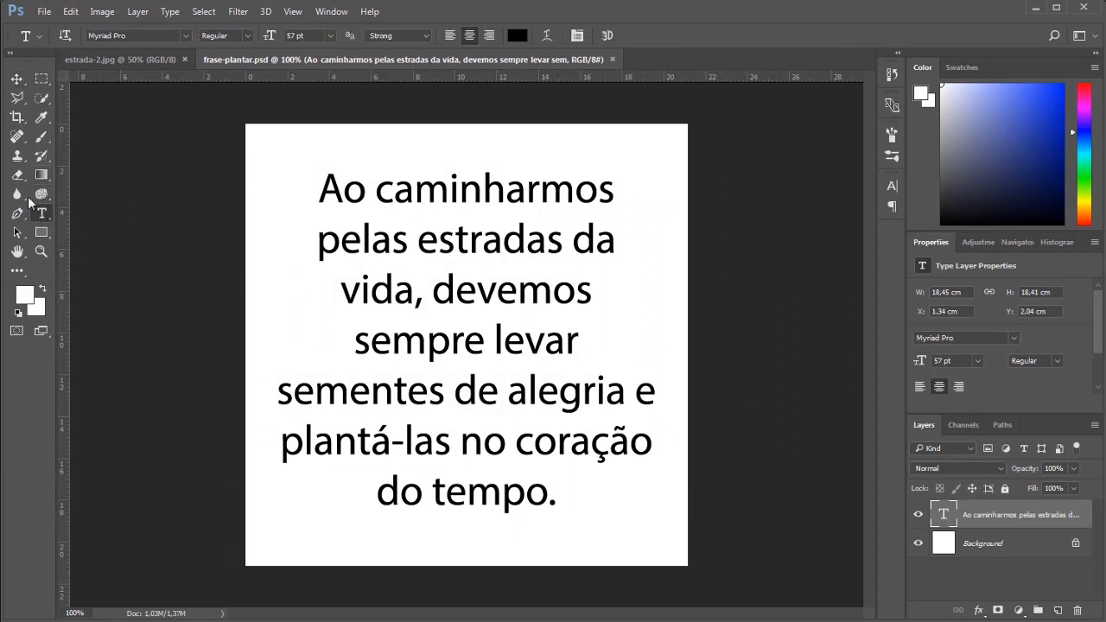
{"action": "left_click", "coordinate": [506, 305]}
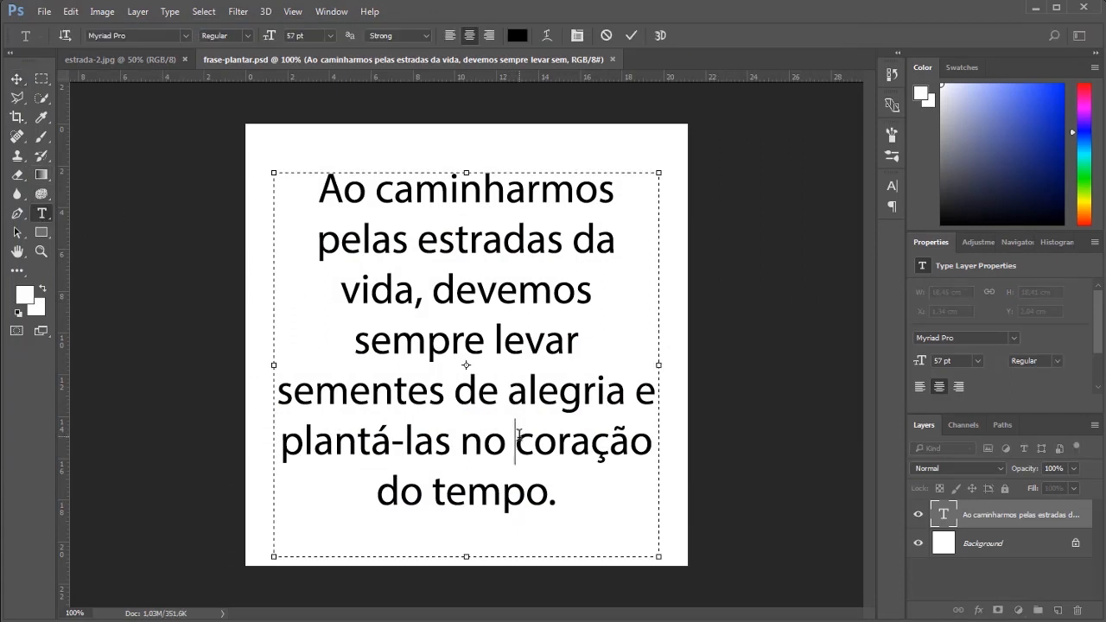
{"action": "left_click", "coordinate": [548, 488]}
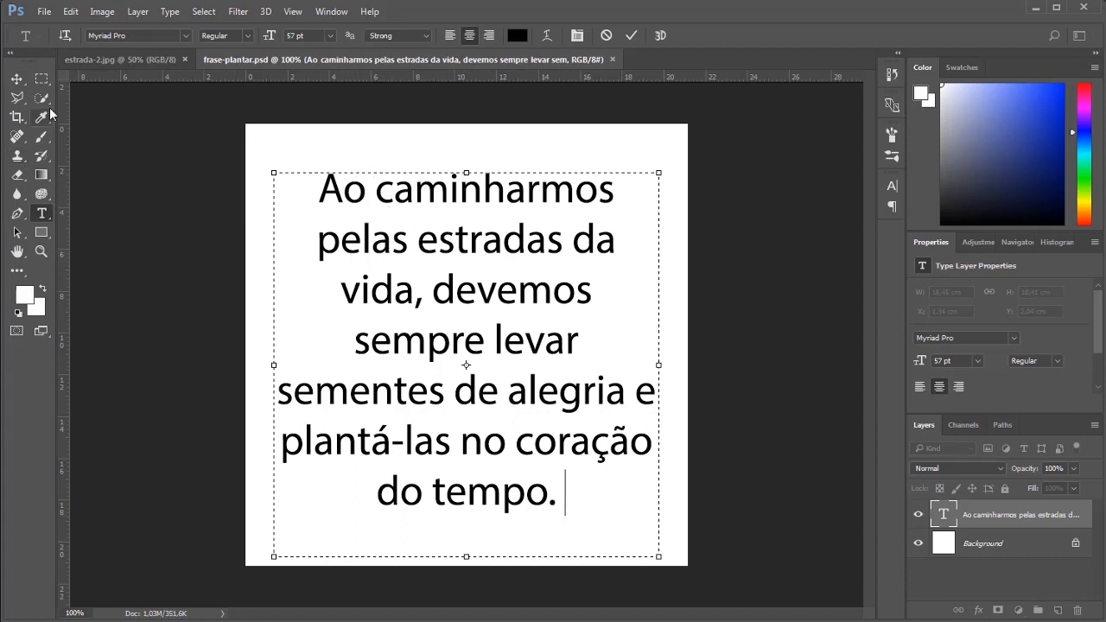
{"action": "left_click", "coordinate": [17, 78]}
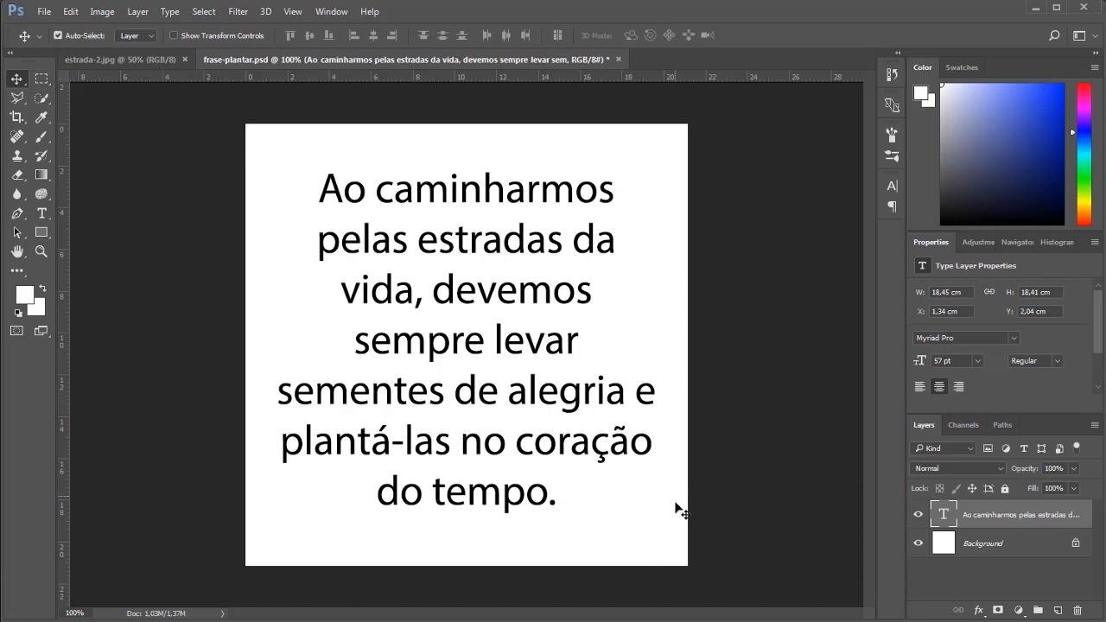
Step: Check the pixel dimensions of frase-plantar.psd in the Image Size dialog and leave it without changes
{"action": "left_click", "coordinate": [102, 11]}
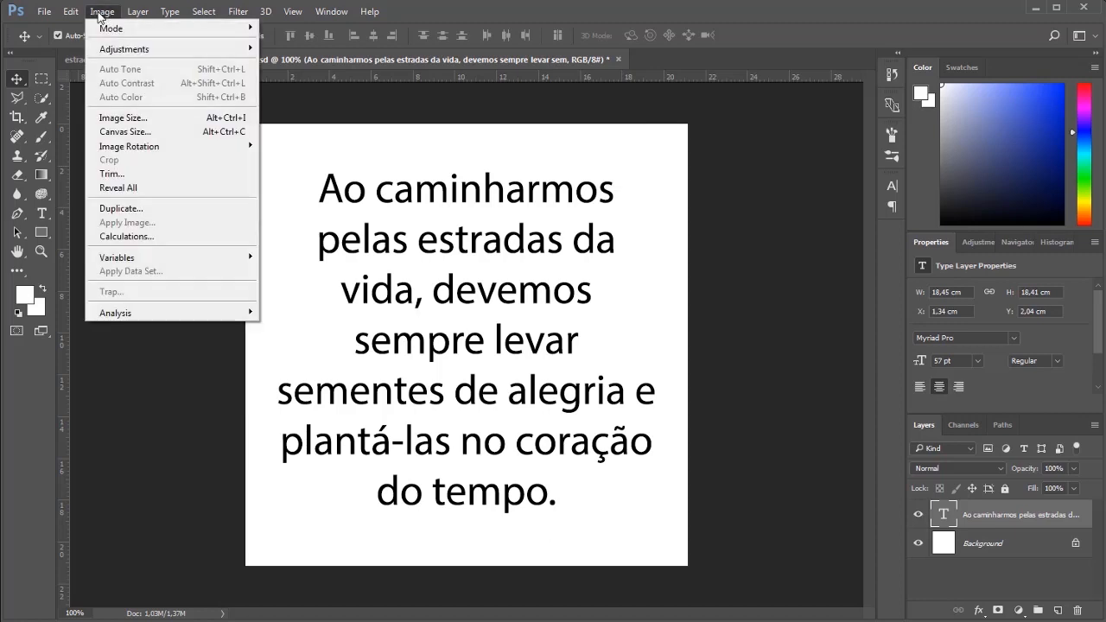
{"action": "left_click", "coordinate": [121, 119]}
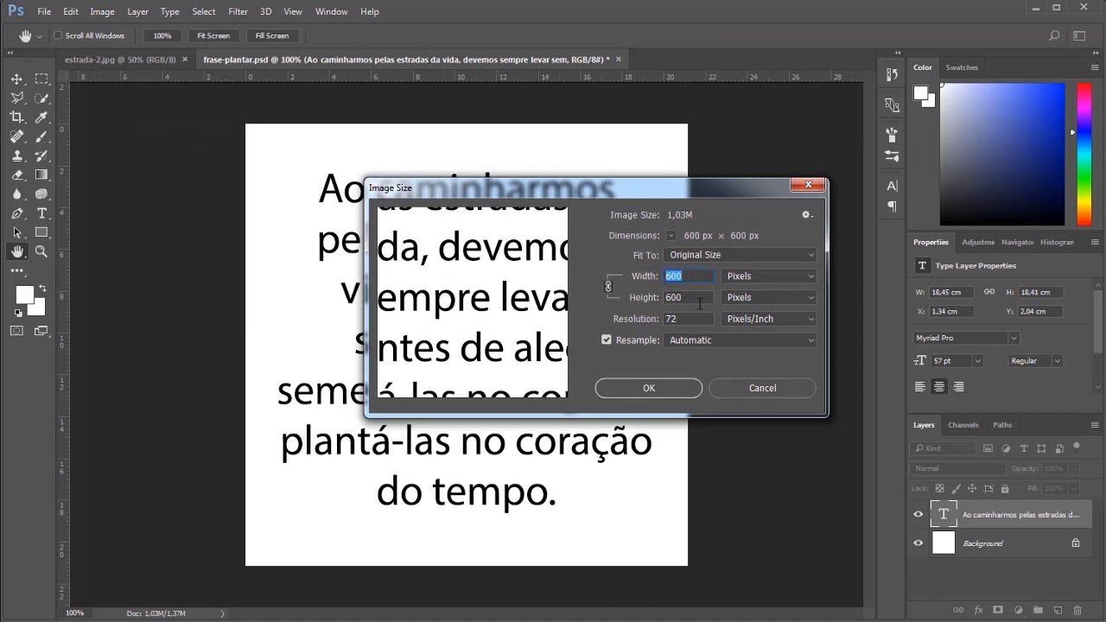
{"action": "left_click", "coordinate": [764, 388]}
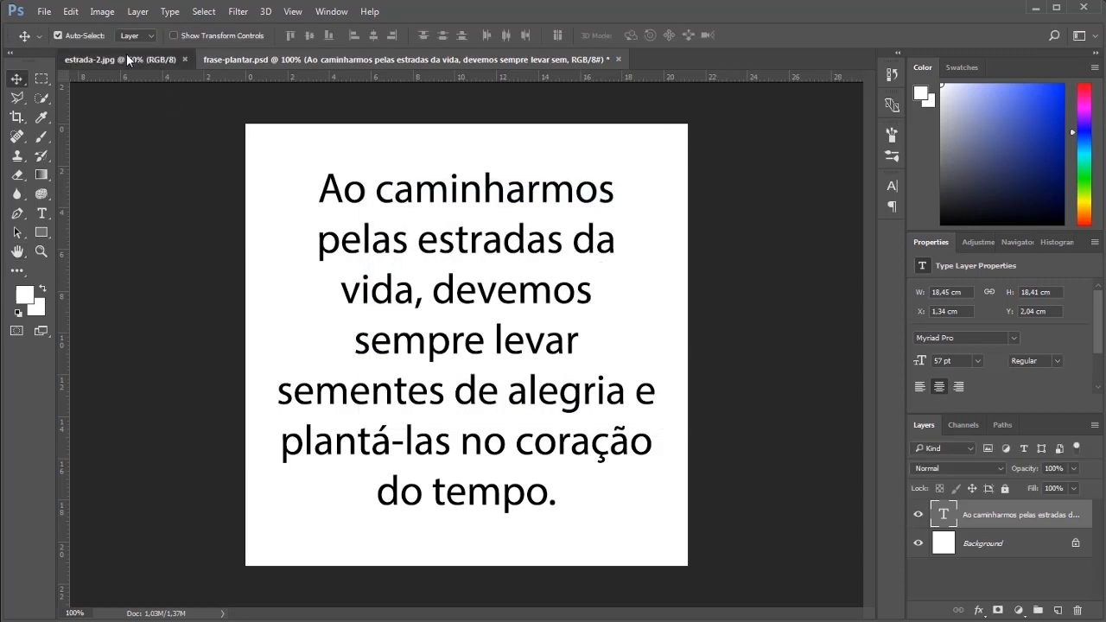
Step: In estrada-2.jpg, copy a large square selection of the lower-left road area to a new layer and check it with the Background briefly hidden
{"action": "left_click", "coordinate": [126, 59]}
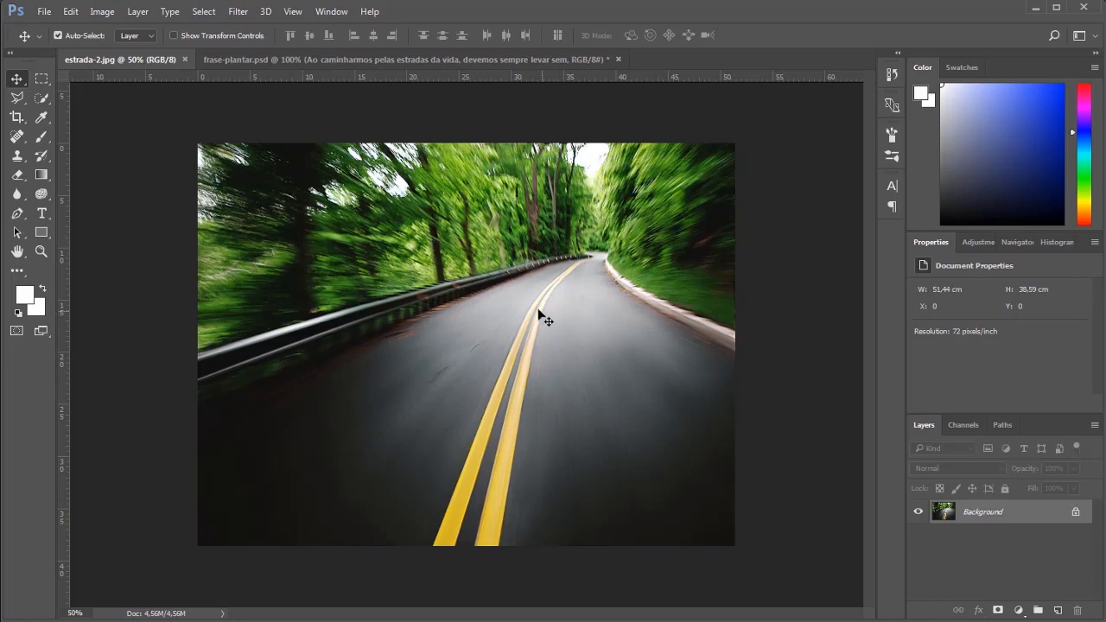
{"action": "left_click", "coordinate": [43, 79]}
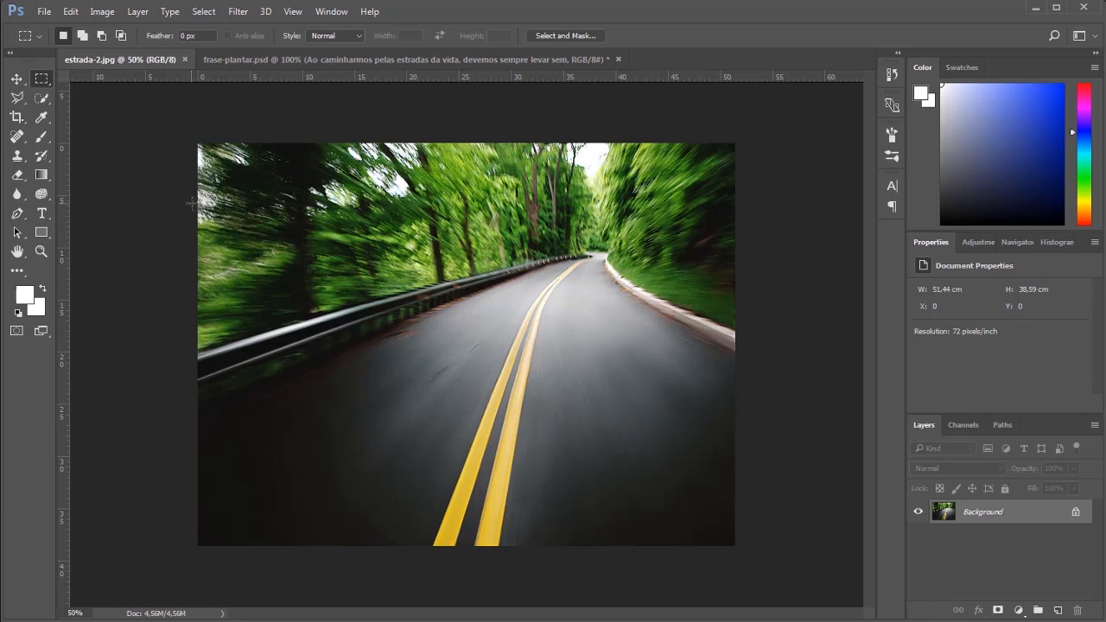
{"action": "left_click_drag", "start_coordinate": [193, 203], "coordinate": [595, 551]}
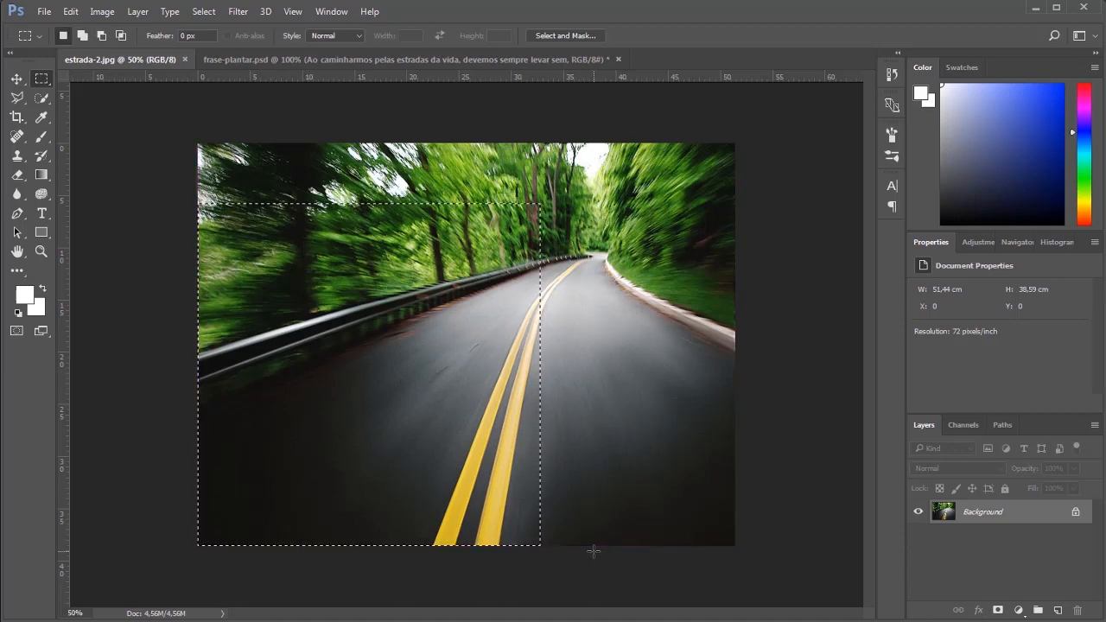
{"action": "key", "text": "ctrl+j"}
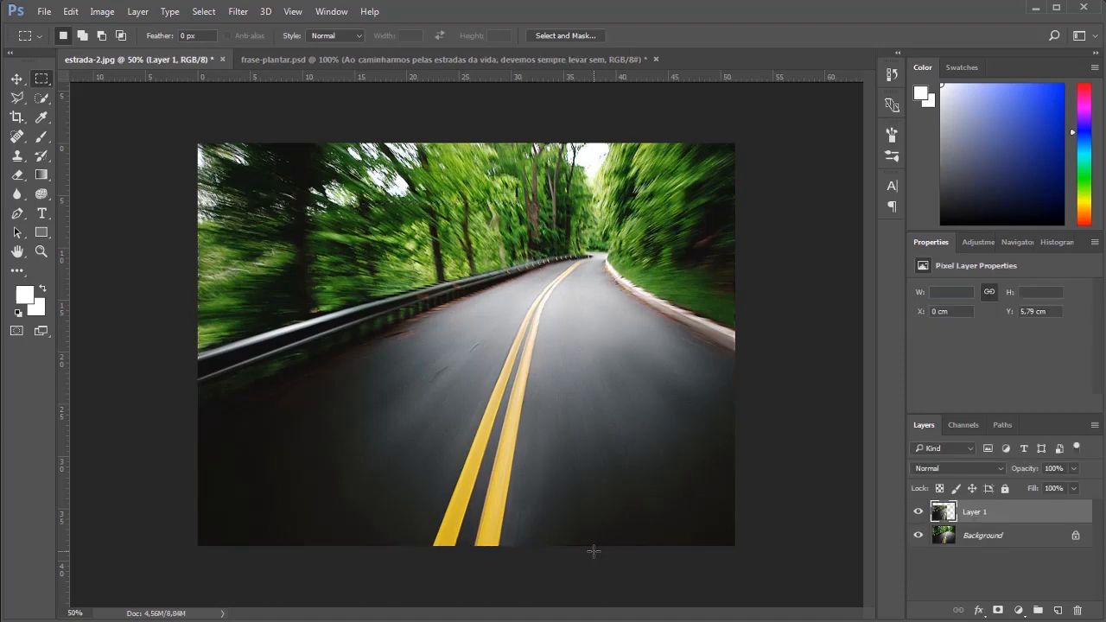
{"action": "left_click", "coordinate": [919, 536]}
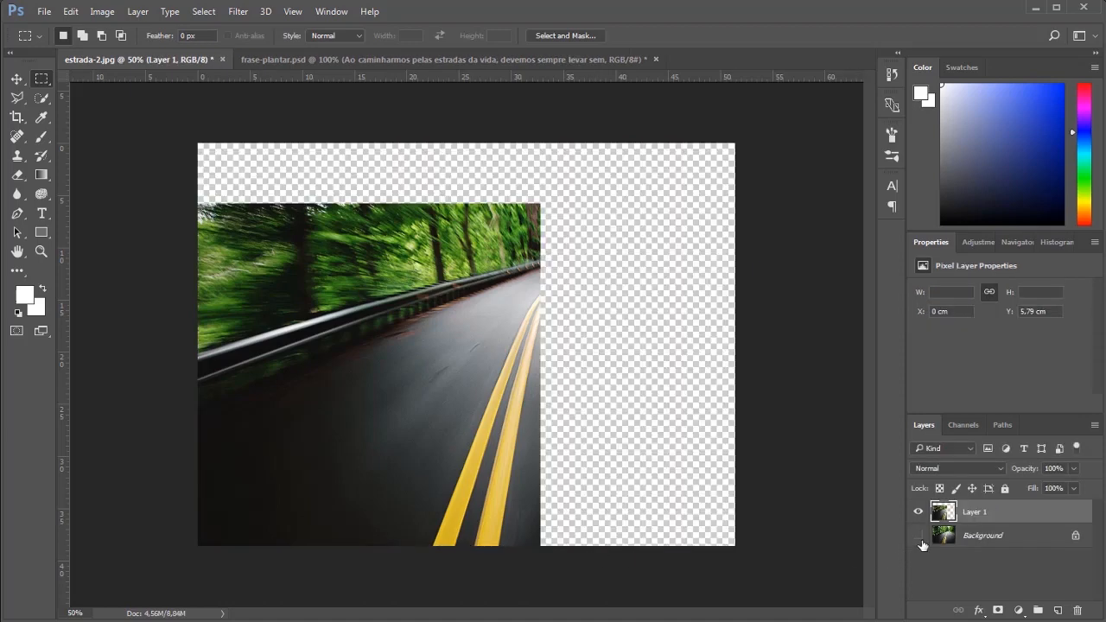
{"action": "left_click", "coordinate": [918, 537]}
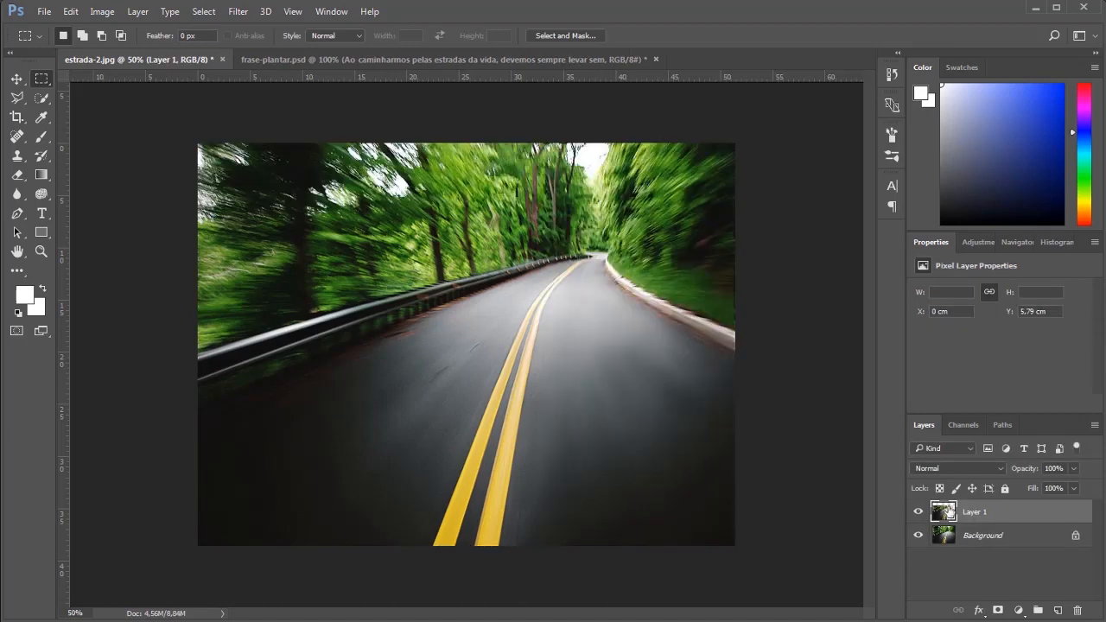
Step: Move the copied road layer into frase-plantar.psd and position it over the whole canvas
{"action": "left_click", "coordinate": [17, 80]}
{"action": "left_click_drag", "start_coordinate": [346, 286], "coordinate": [485, 67]}
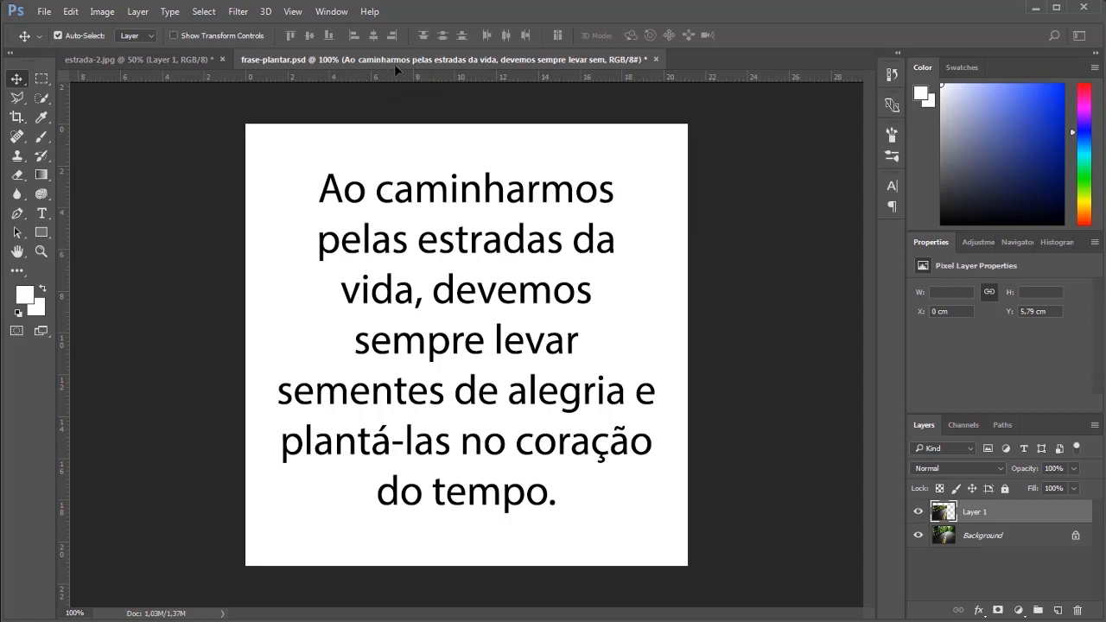
{"action": "left_click_drag", "start_coordinate": [400, 60], "coordinate": [444, 340]}
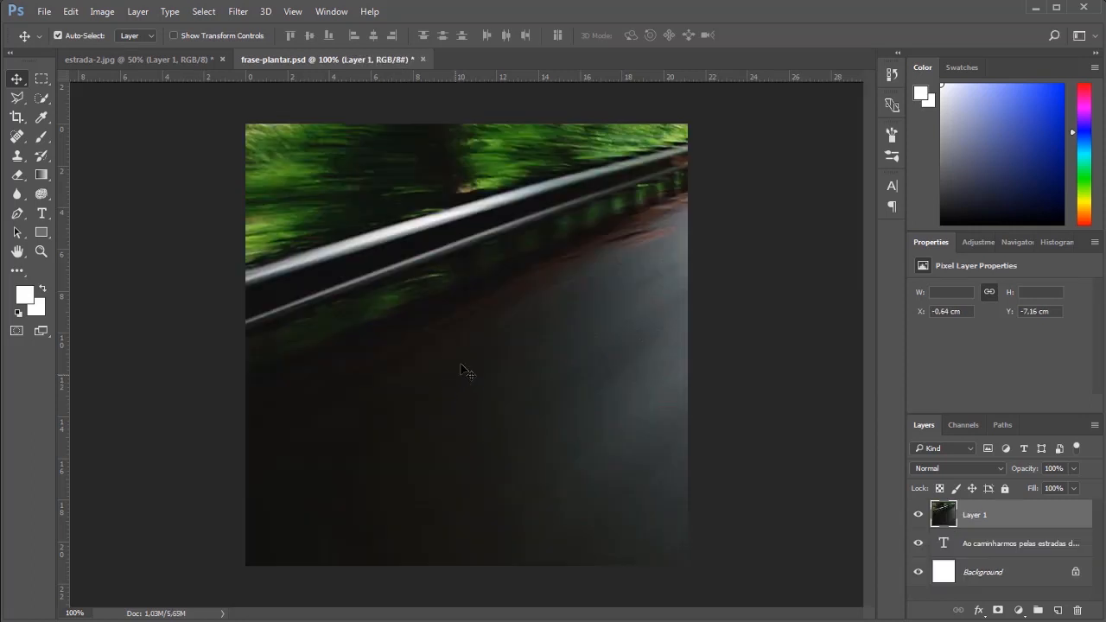
{"action": "left_click_drag", "start_coordinate": [469, 260], "coordinate": [484, 300]}
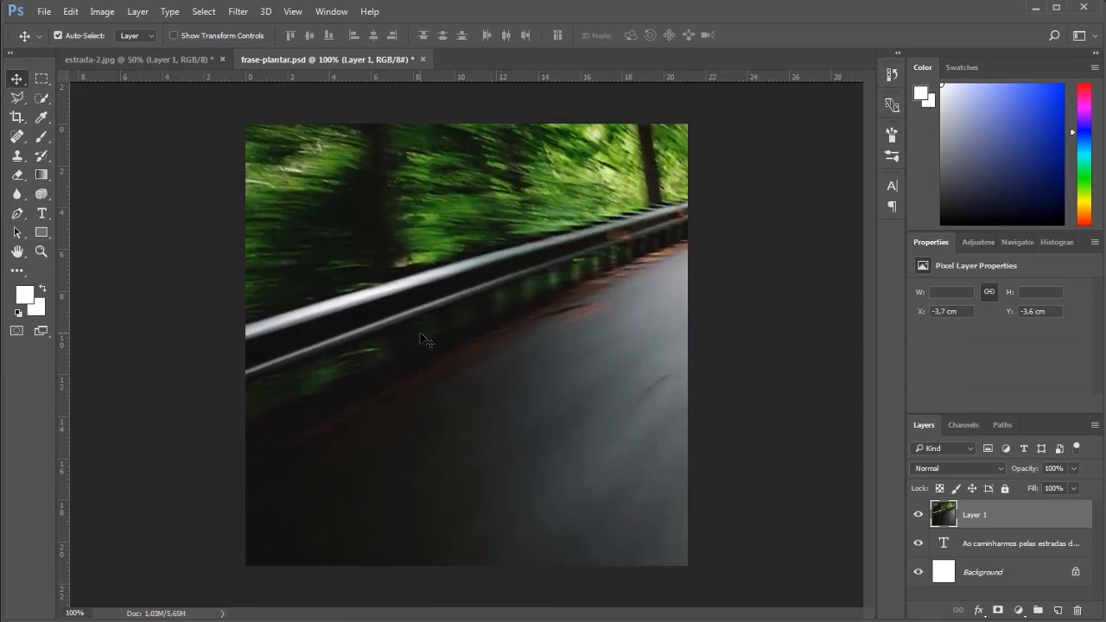
Step: Scale the road layer proportionally to about 65.6% so it just covers the canvas, and bring the quote's text layer above it
{"action": "key", "text": "ctrl+t"}
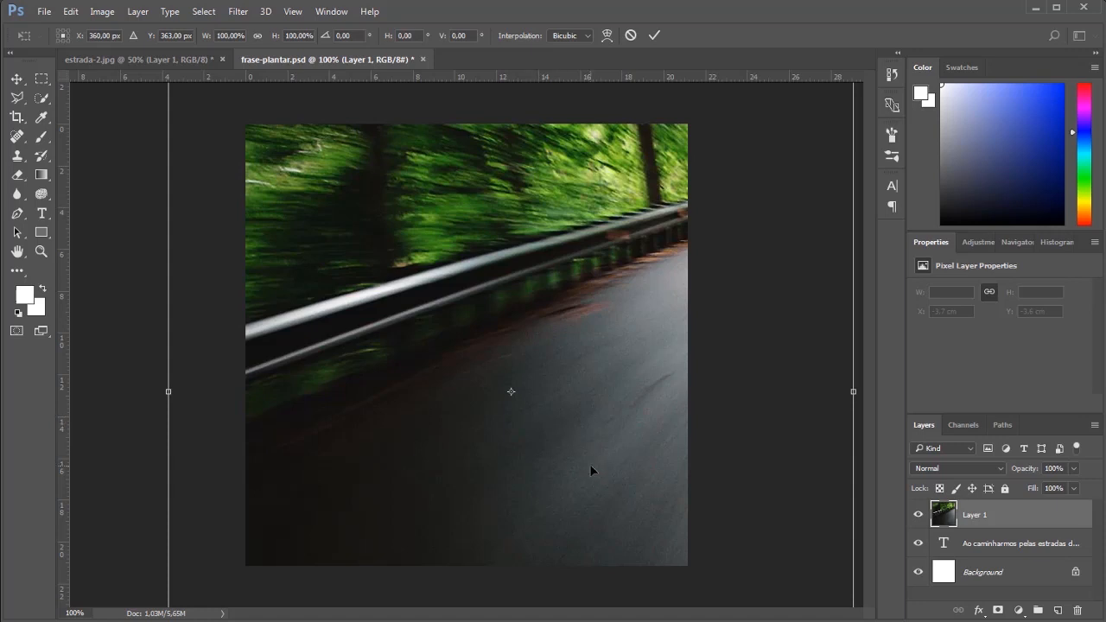
{"action": "key", "text": "ctrl+minus"}
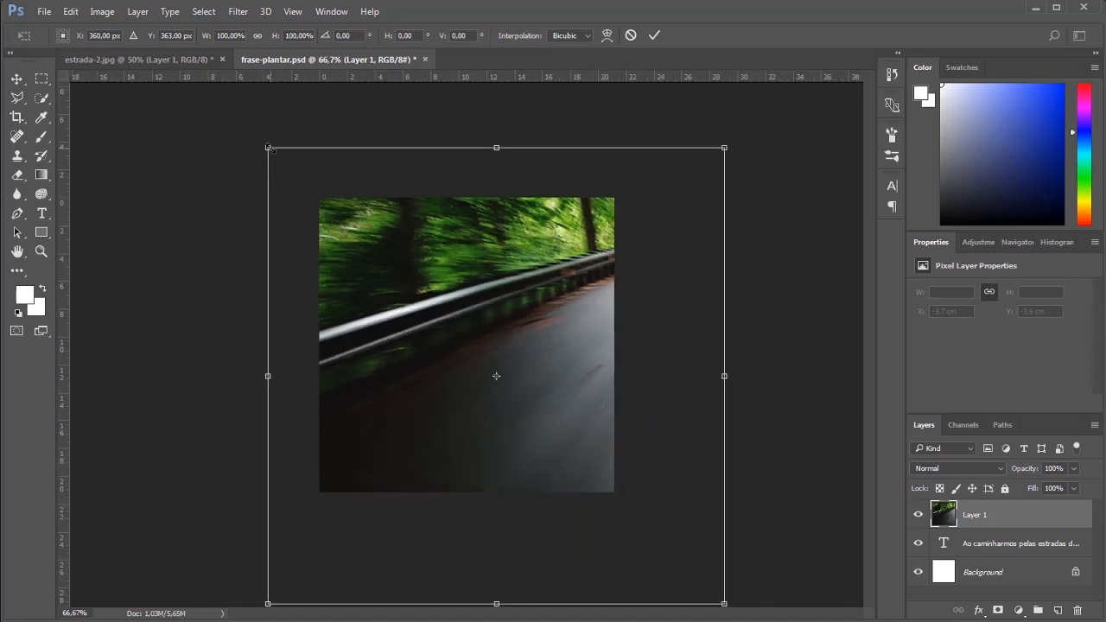
{"action": "left_click_drag", "start_coordinate": [268, 148], "coordinate": [319, 199]}
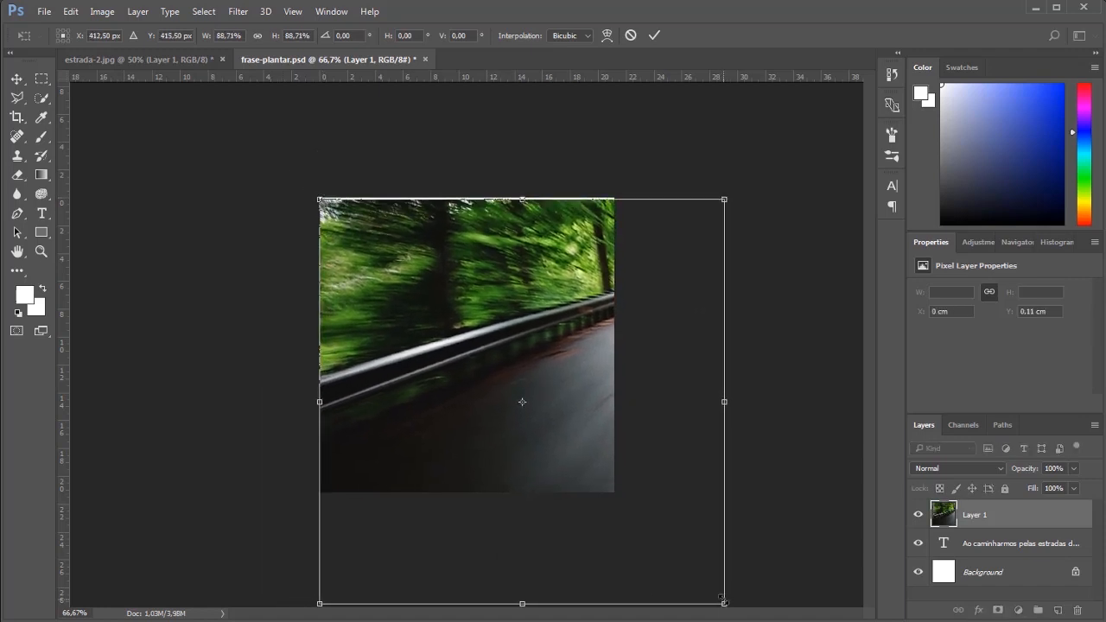
{"action": "left_click_drag", "start_coordinate": [723, 598], "coordinate": [622, 483]}
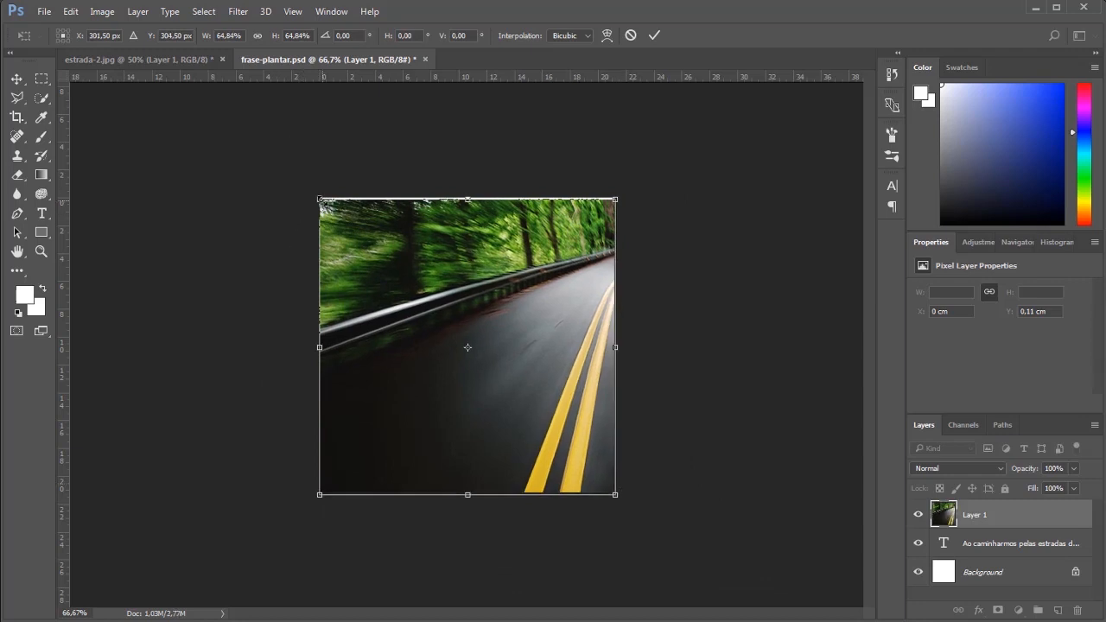
{"action": "left_click_drag", "start_coordinate": [320, 199], "coordinate": [316, 195]}
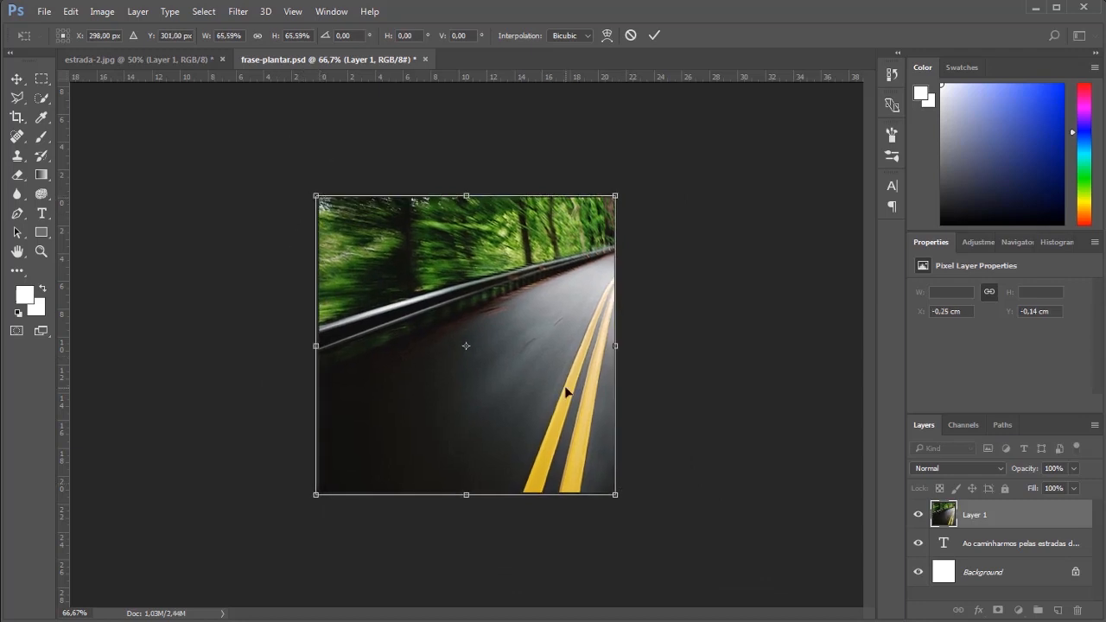
{"action": "key", "text": "Return"}
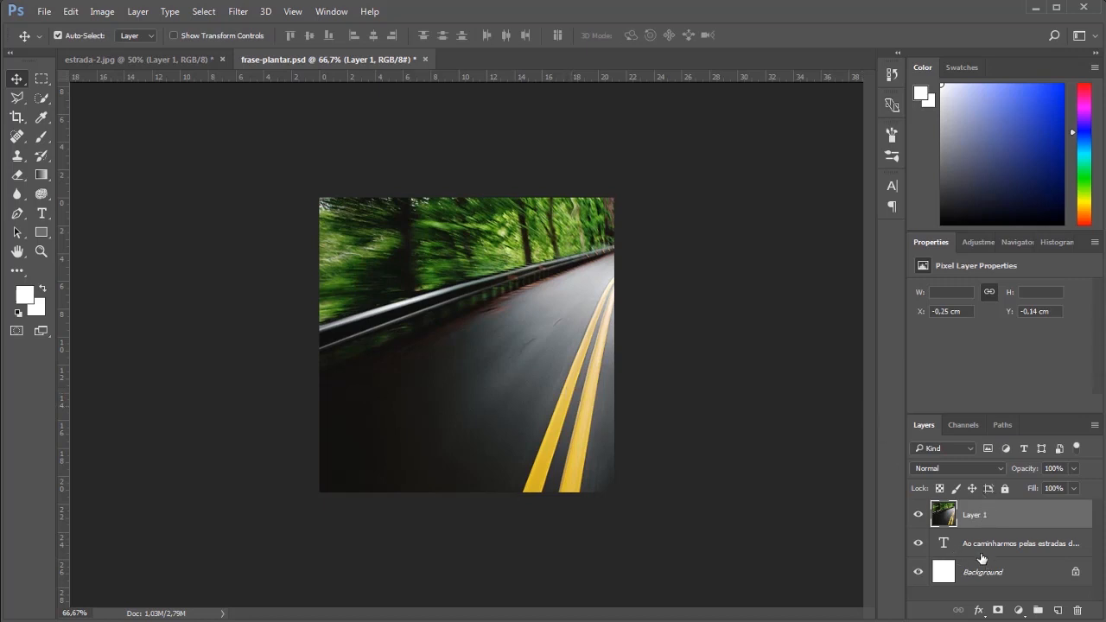
{"action": "left_click_drag", "start_coordinate": [985, 547], "coordinate": [987, 505]}
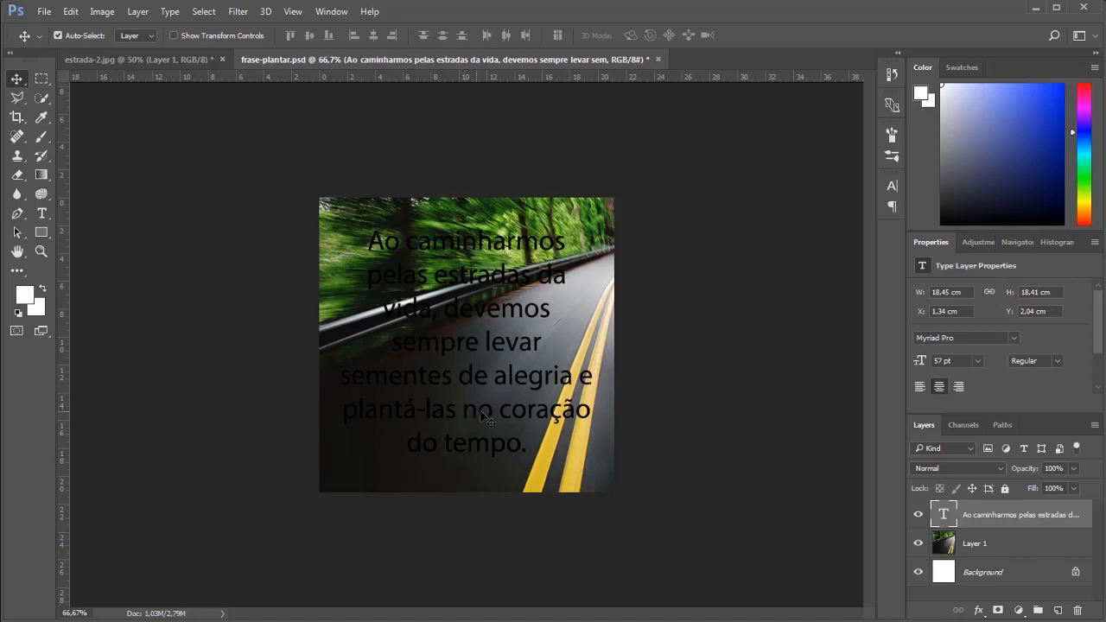
Step: Set the quote's text color to white (ffffff) and shift the text slightly up and to the right
{"action": "scroll", "coordinate": [987, 323], "scroll_direction": "down", "scroll_amount": 2}
{"action": "left_click", "coordinate": [950, 374]}
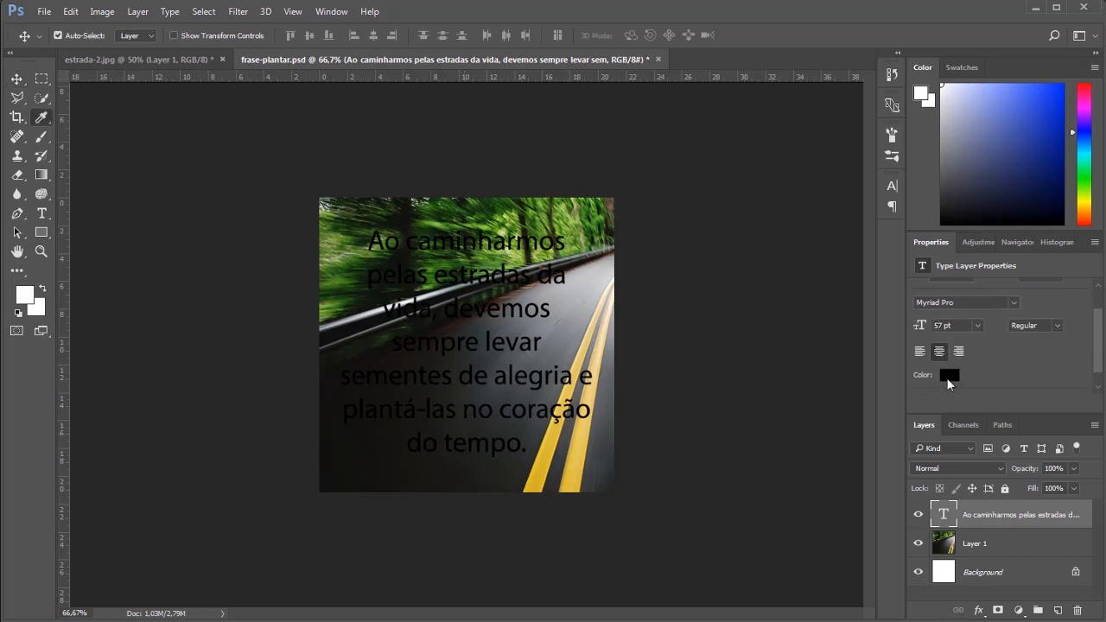
{"action": "type", "text": "ffffff"}
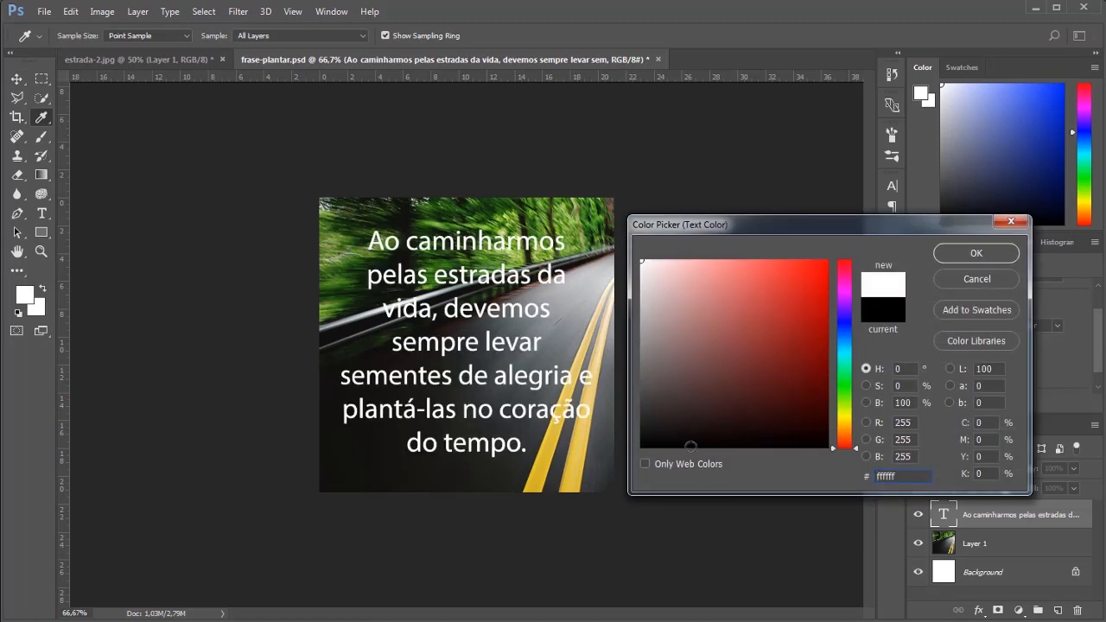
{"action": "left_click", "coordinate": [974, 253]}
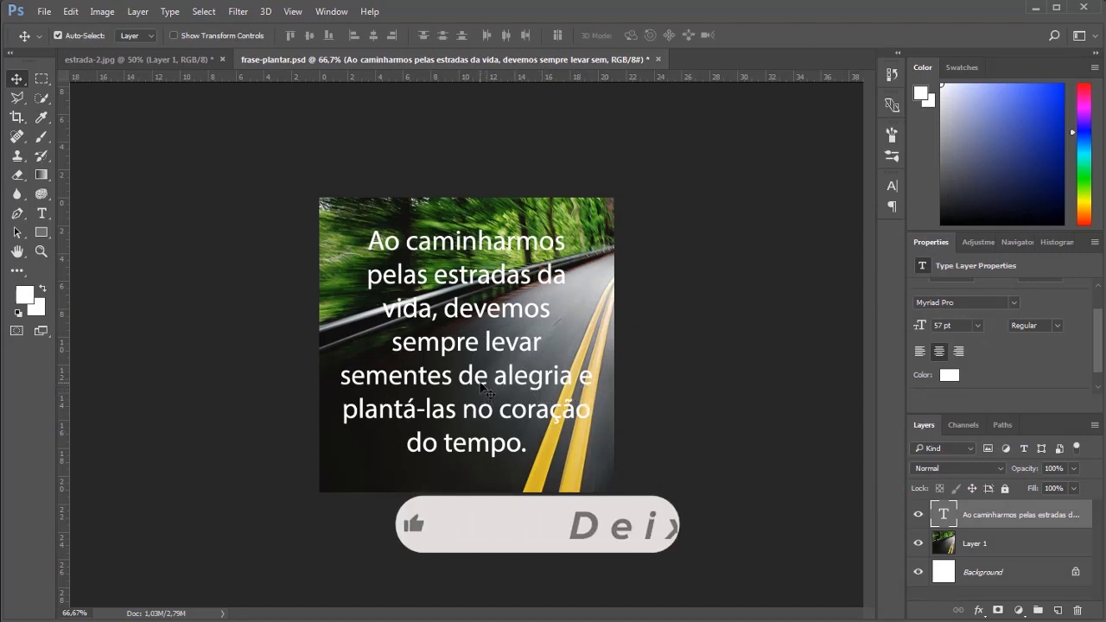
{"action": "left_click_drag", "start_coordinate": [480, 389], "coordinate": [486, 380]}
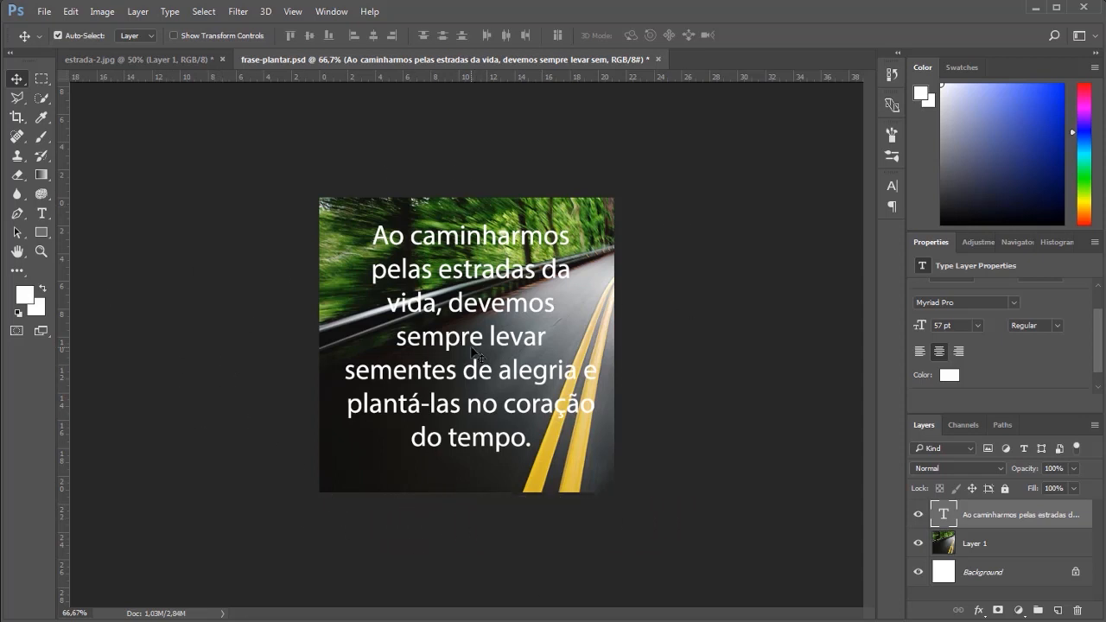
Step: Start saving the quote design under the new name estrada-frase in JPEG format in the imagens folder
{"action": "left_click", "coordinate": [46, 11]}
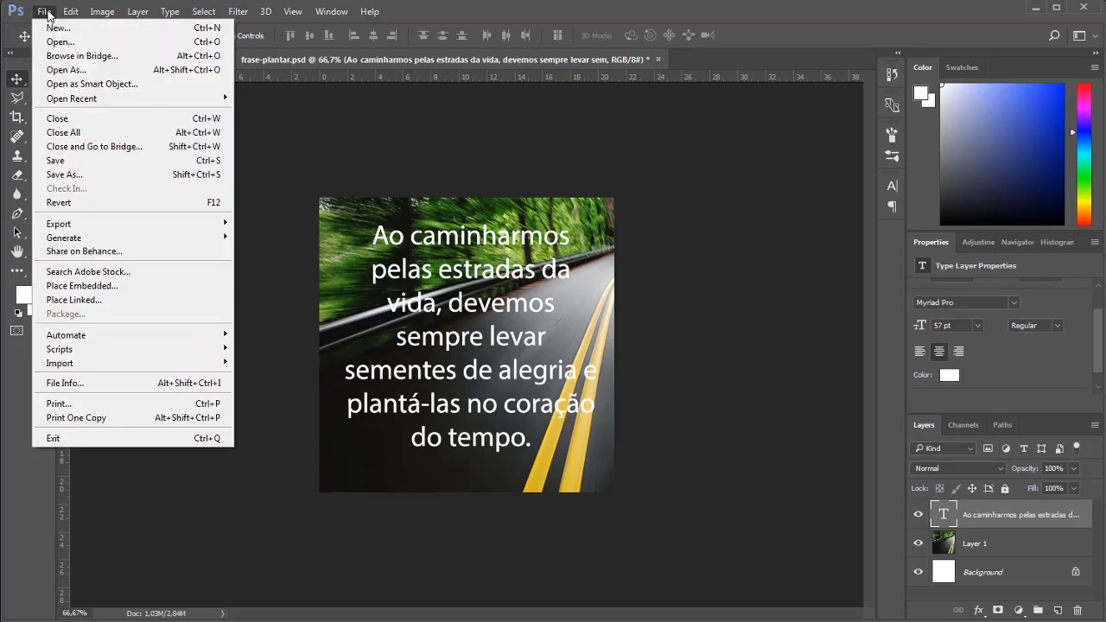
{"action": "left_click", "coordinate": [64, 174]}
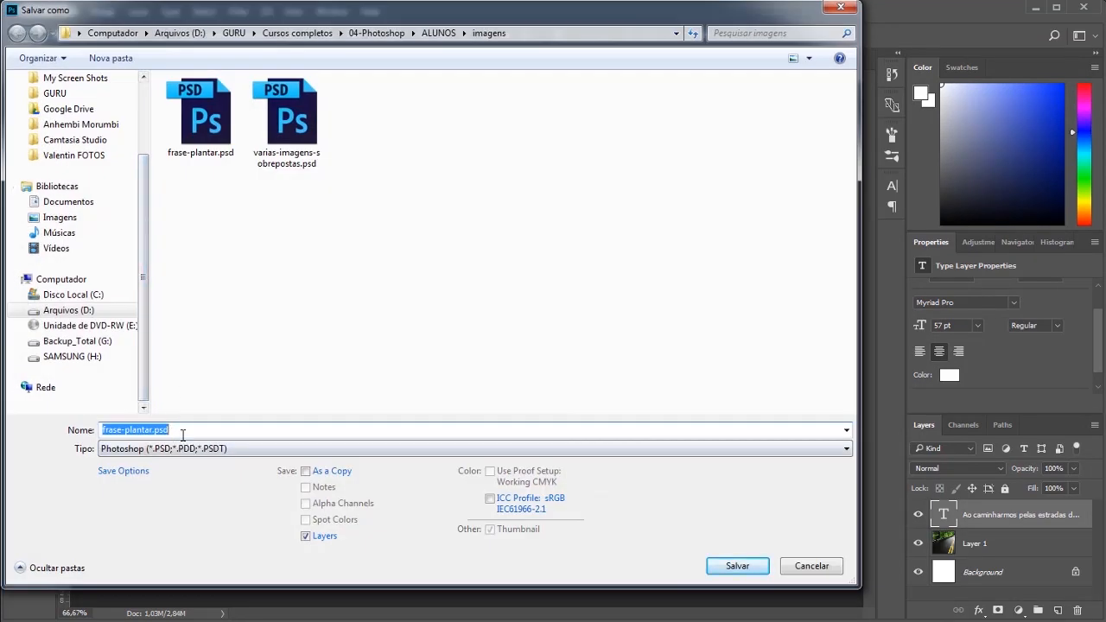
{"action": "left_click_drag", "start_coordinate": [183, 435], "coordinate": [109, 424]}
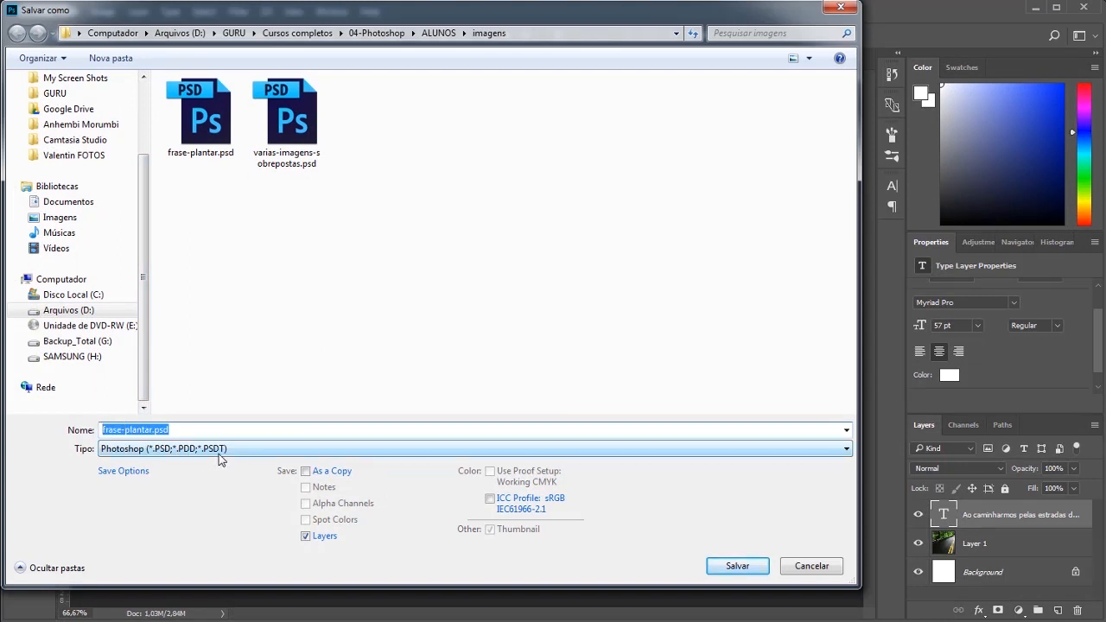
{"action": "type", "text": "e"}
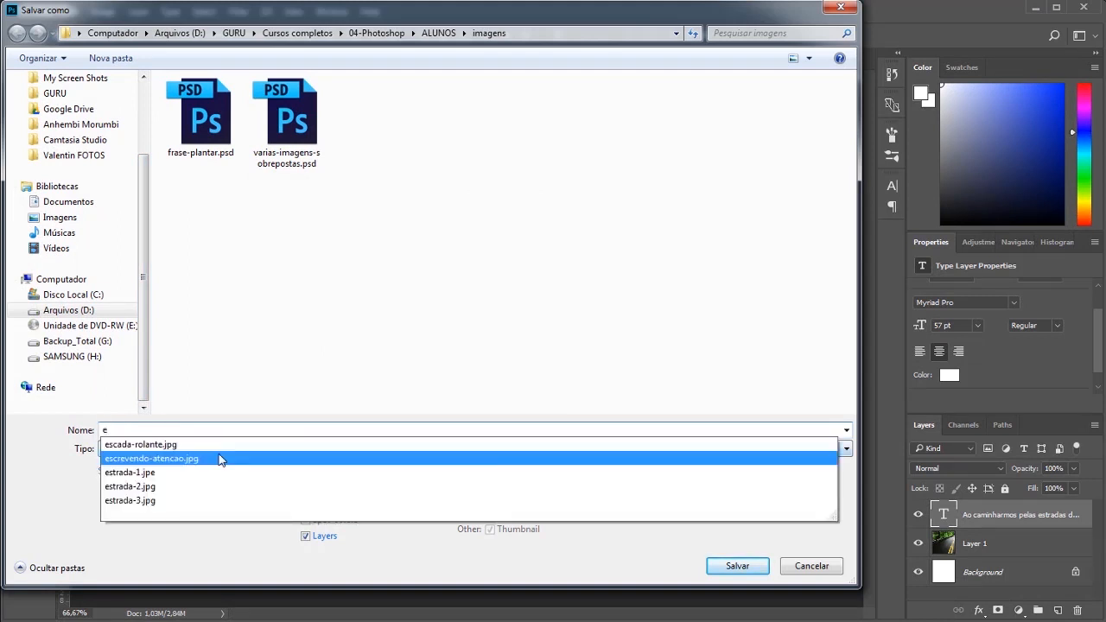
{"action": "type", "text": "strada-"}
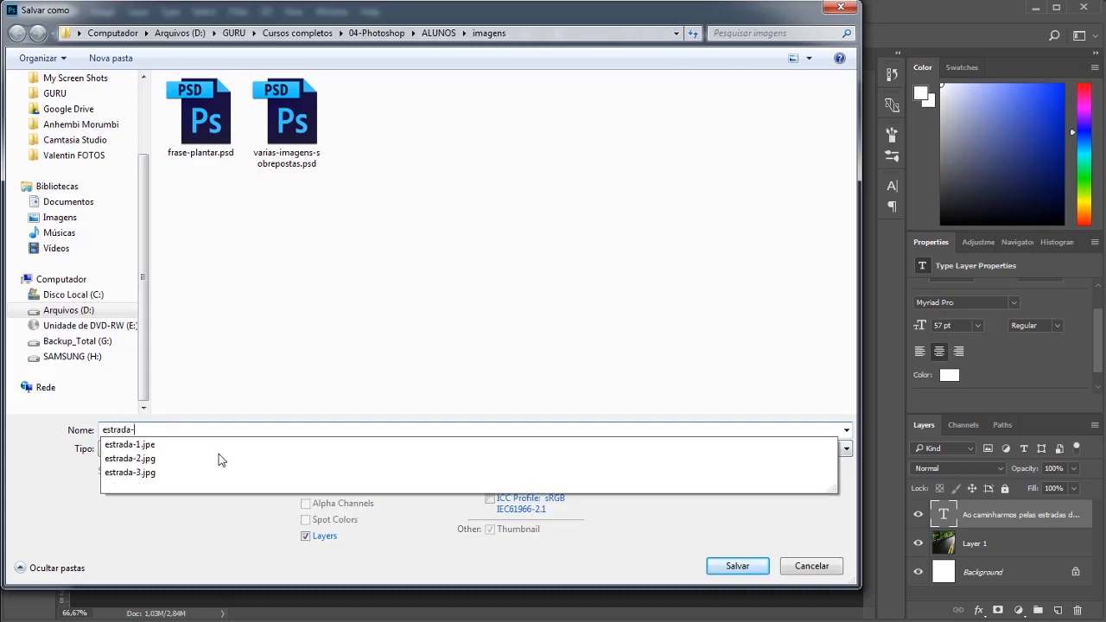
{"action": "type", "text": "frase"}
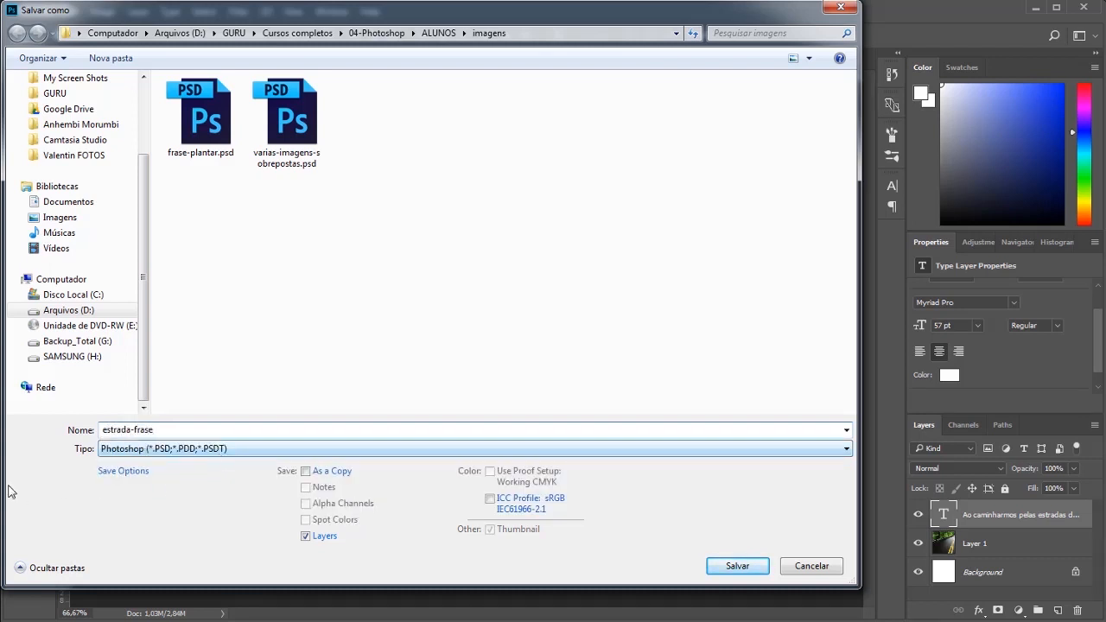
{"action": "left_click", "coordinate": [144, 451]}
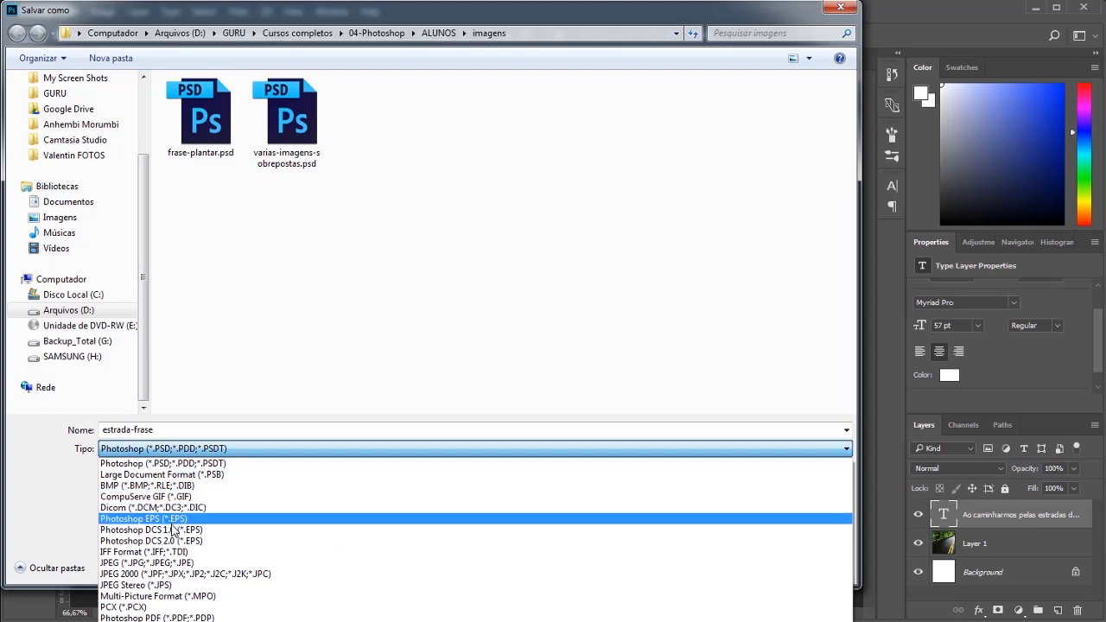
{"action": "left_click", "coordinate": [187, 468]}
{"action": "left_click", "coordinate": [181, 448]}
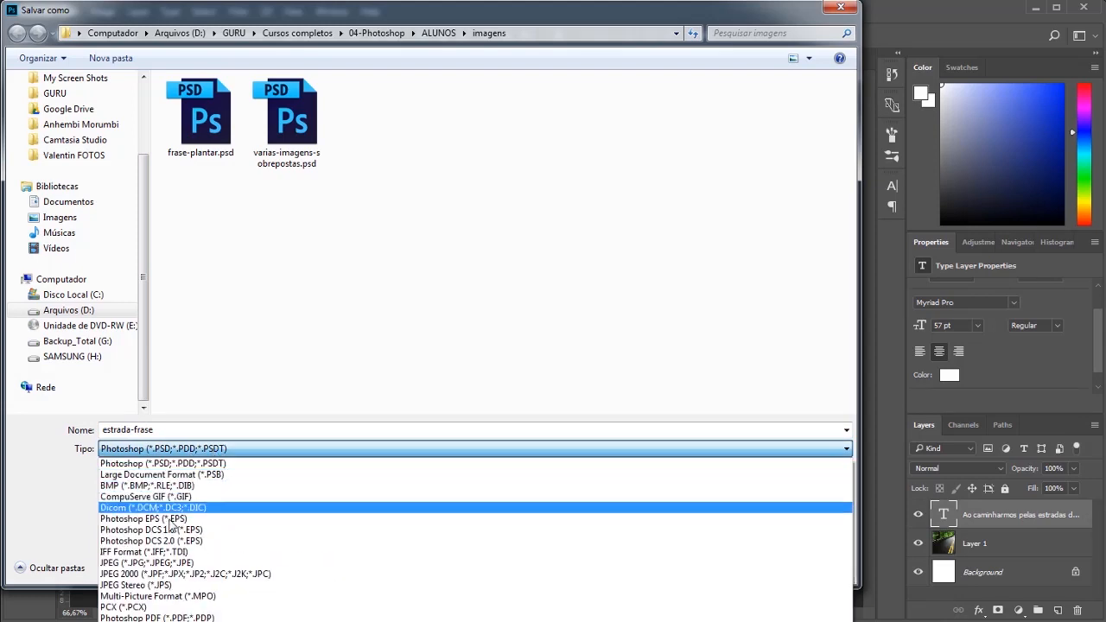
{"action": "left_click", "coordinate": [154, 568]}
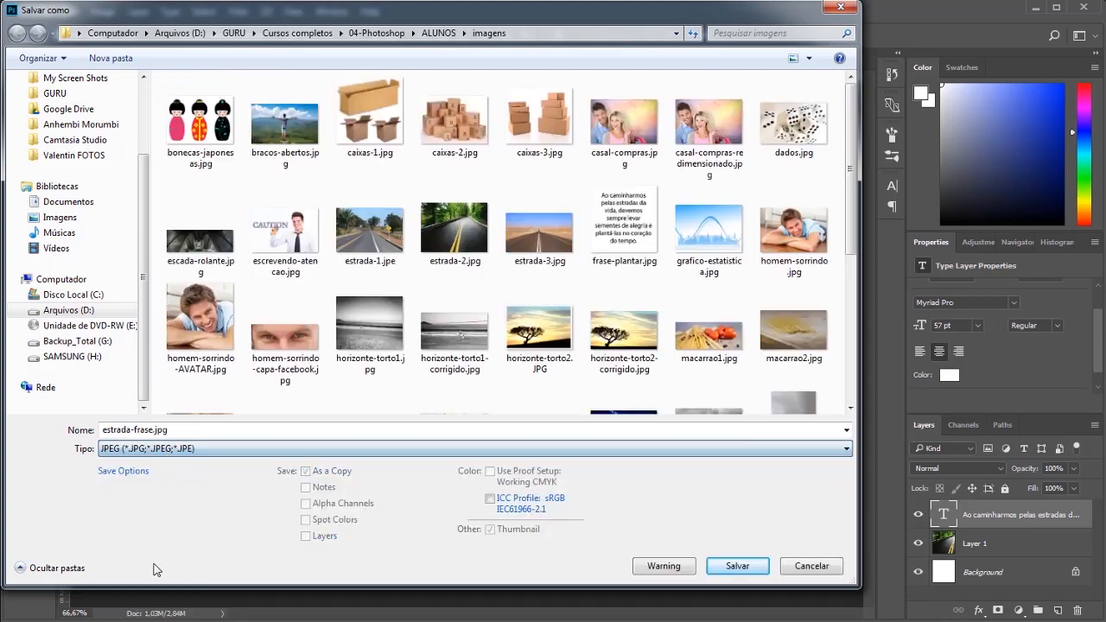
Step: Save the JPEG copy of the quote design with a reduced image quality
{"action": "left_click", "coordinate": [736, 565]}
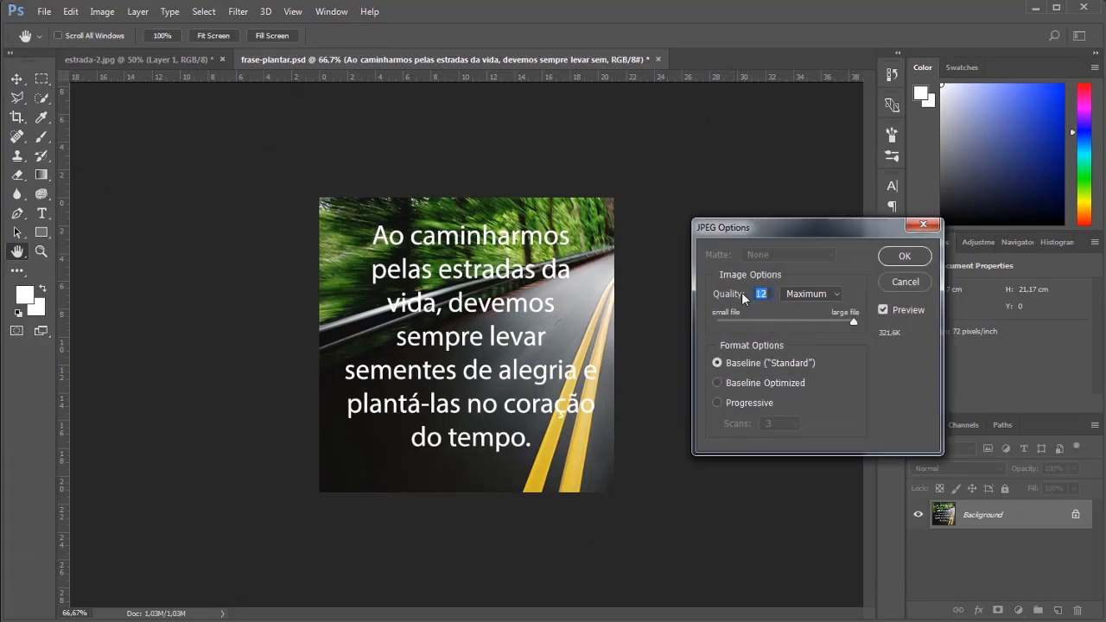
{"action": "left_click_drag", "start_coordinate": [856, 320], "coordinate": [831, 323]}
{"action": "left_click", "coordinate": [899, 257]}
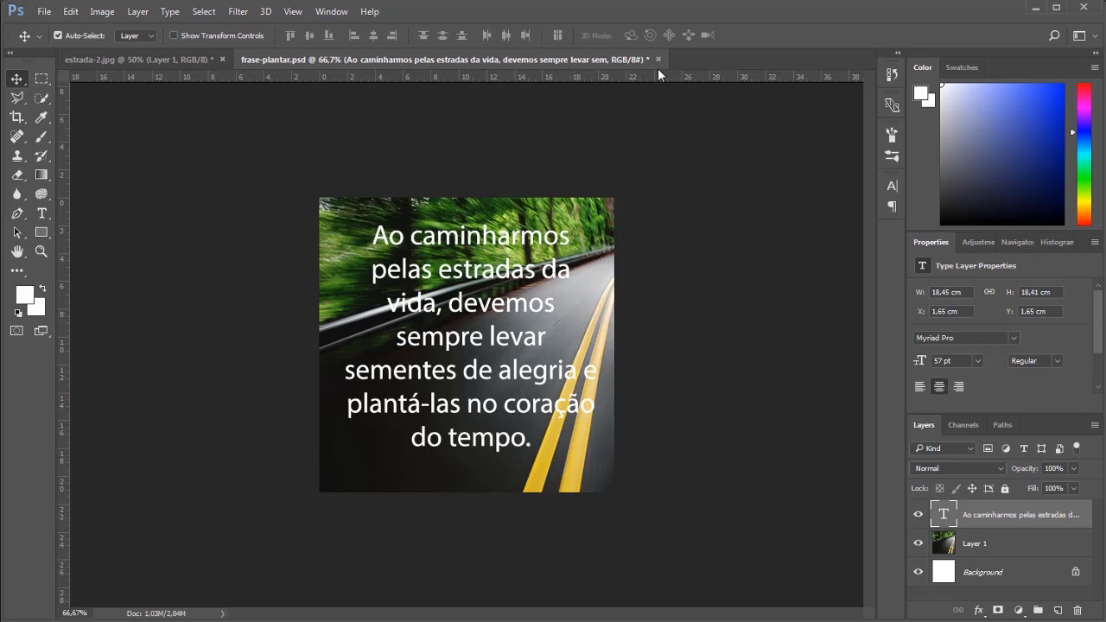
Step: Close frase-plantar.psd and estrada-2.jpg without saving their changes
{"action": "left_click", "coordinate": [658, 59]}
{"action": "left_click", "coordinate": [568, 298]}
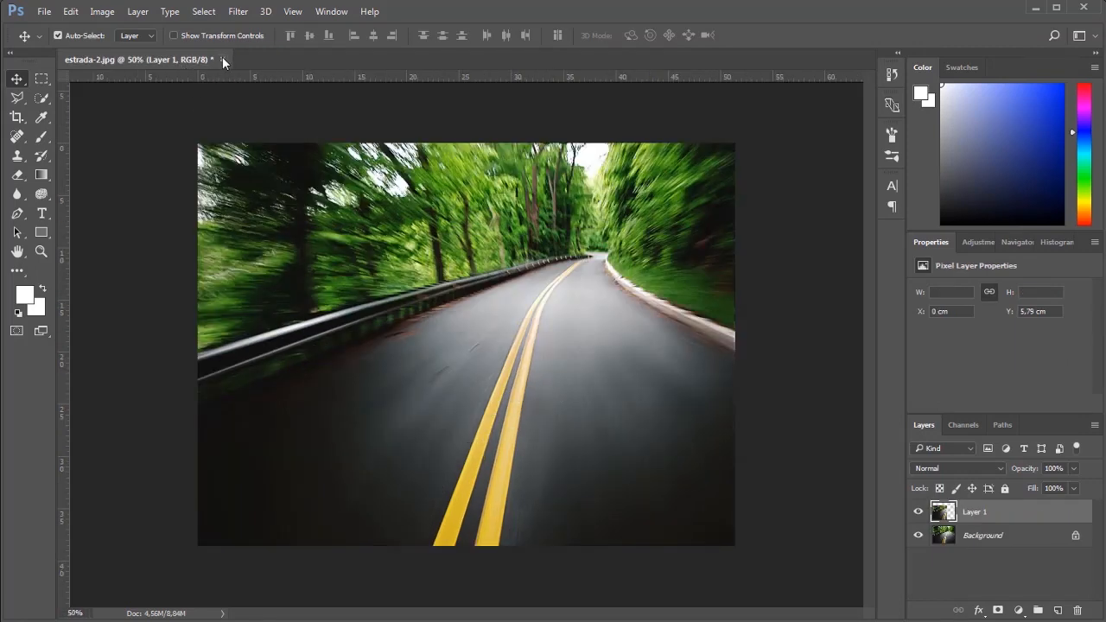
{"action": "left_click", "coordinate": [223, 59]}
{"action": "left_click", "coordinate": [570, 298]}
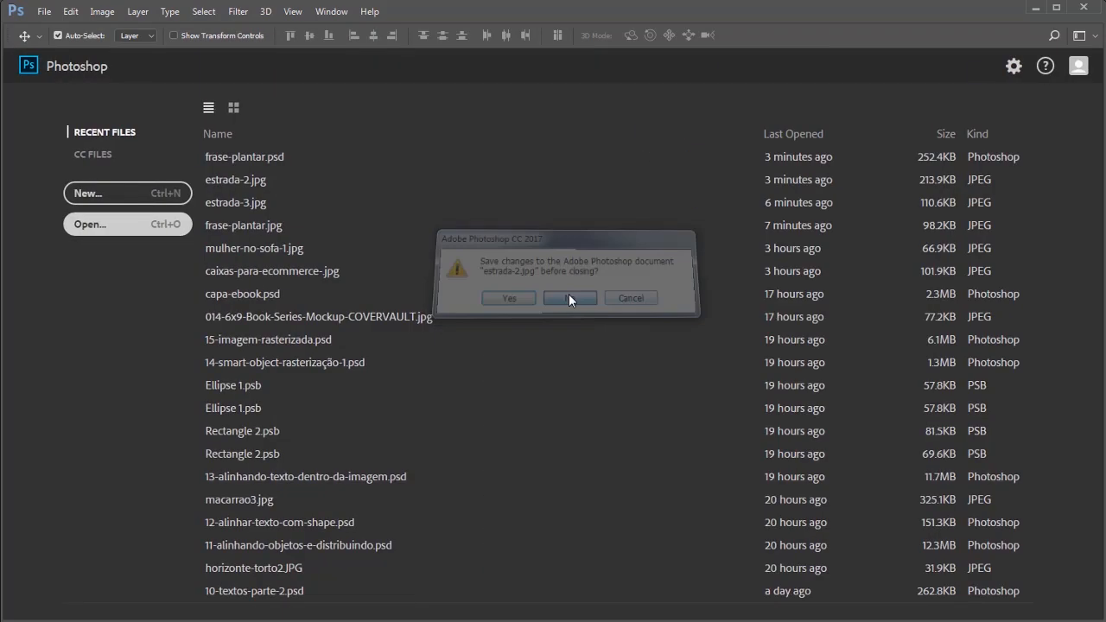
Step: Switch to Windows Explorer and open the folder GURU > Cursos completos > 04-Photoshop > ALUNOS > imagens
{"action": "key", "text": "alt+Tab"}
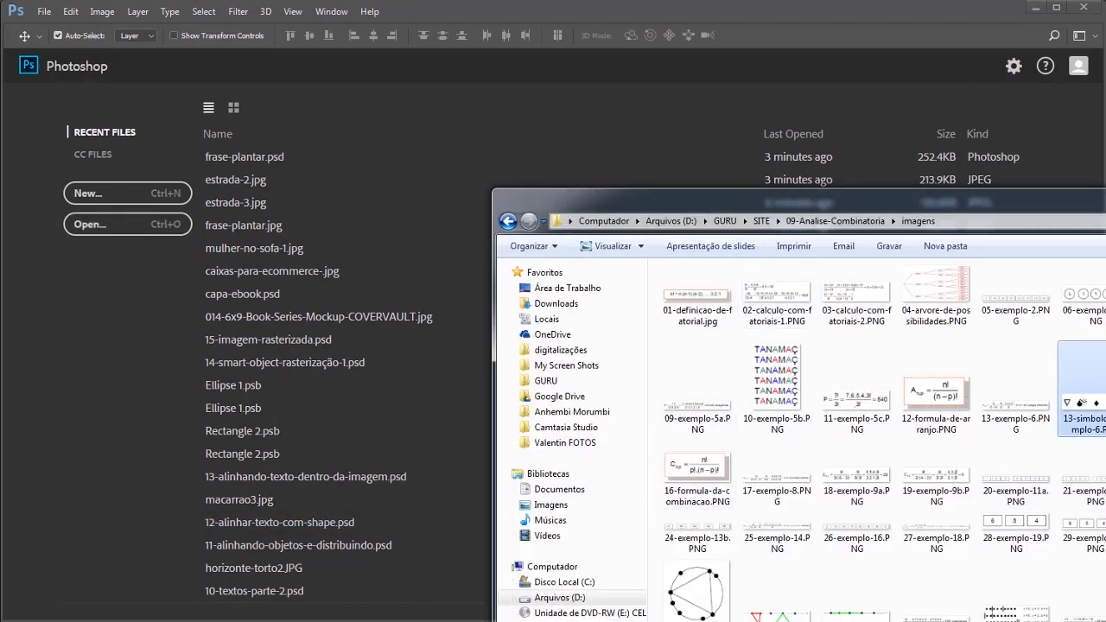
{"action": "left_click", "coordinate": [566, 380]}
{"action": "left_click_drag", "start_coordinate": [767, 226], "coordinate": [410, 73]}
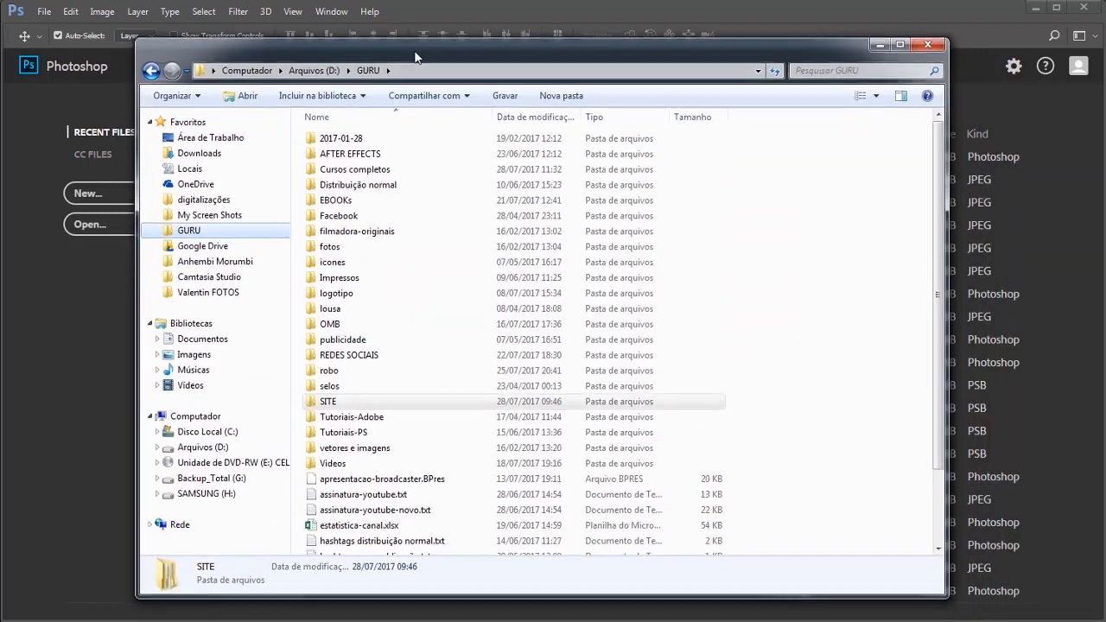
{"action": "double_click", "coordinate": [360, 166]}
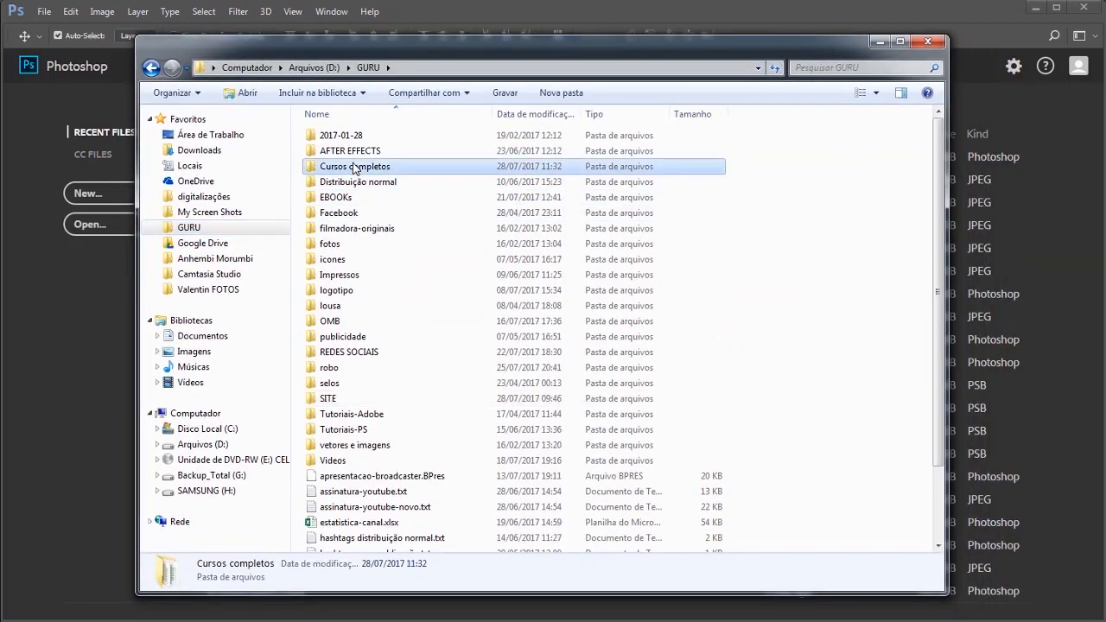
{"action": "left_click", "coordinate": [345, 182]}
{"action": "double_click", "coordinate": [344, 183]}
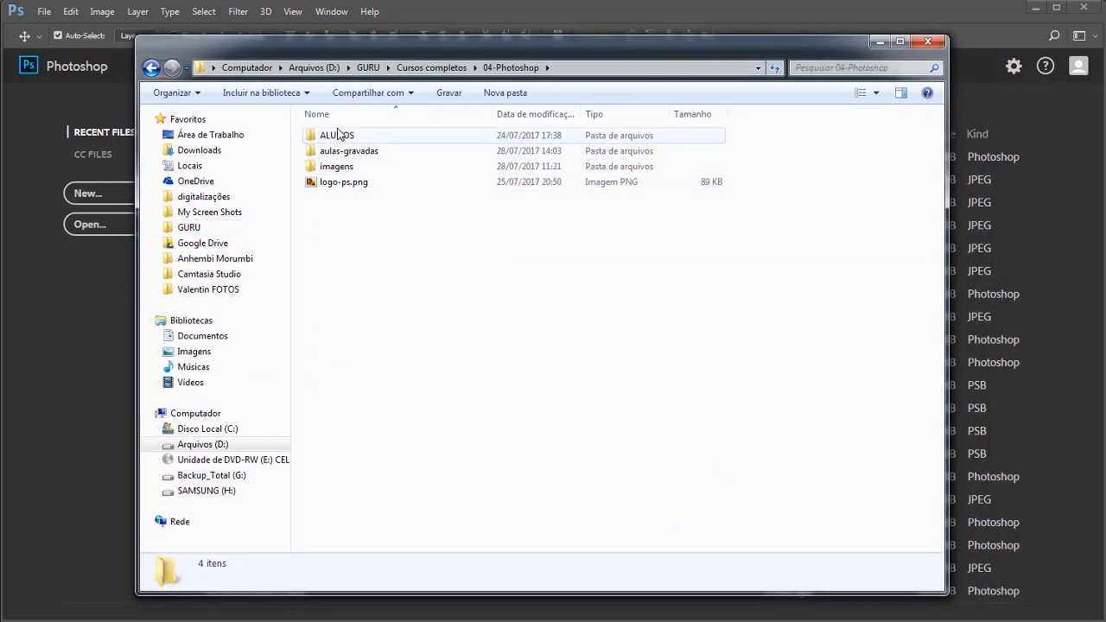
{"action": "double_click", "coordinate": [338, 137]}
{"action": "left_click", "coordinate": [329, 153]}
{"action": "double_click", "coordinate": [330, 153]}
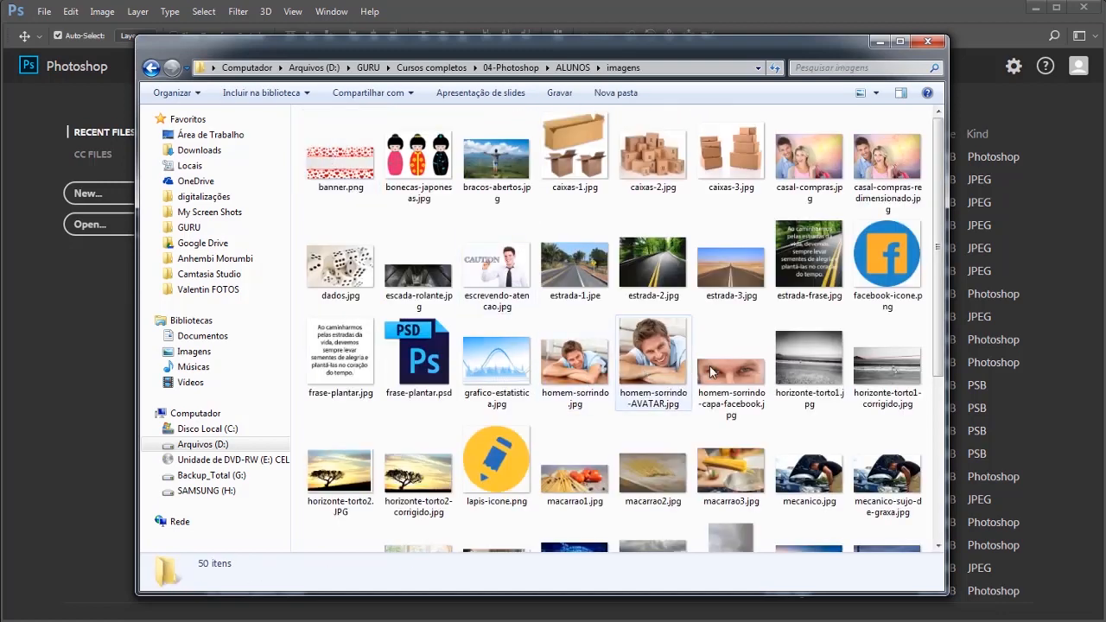
Step: Open estrada-frase.jpg in the Windows photo viewer and enlarge the viewer window to examine the exported quote image
{"action": "left_click", "coordinate": [804, 268]}
{"action": "double_click", "coordinate": [804, 268]}
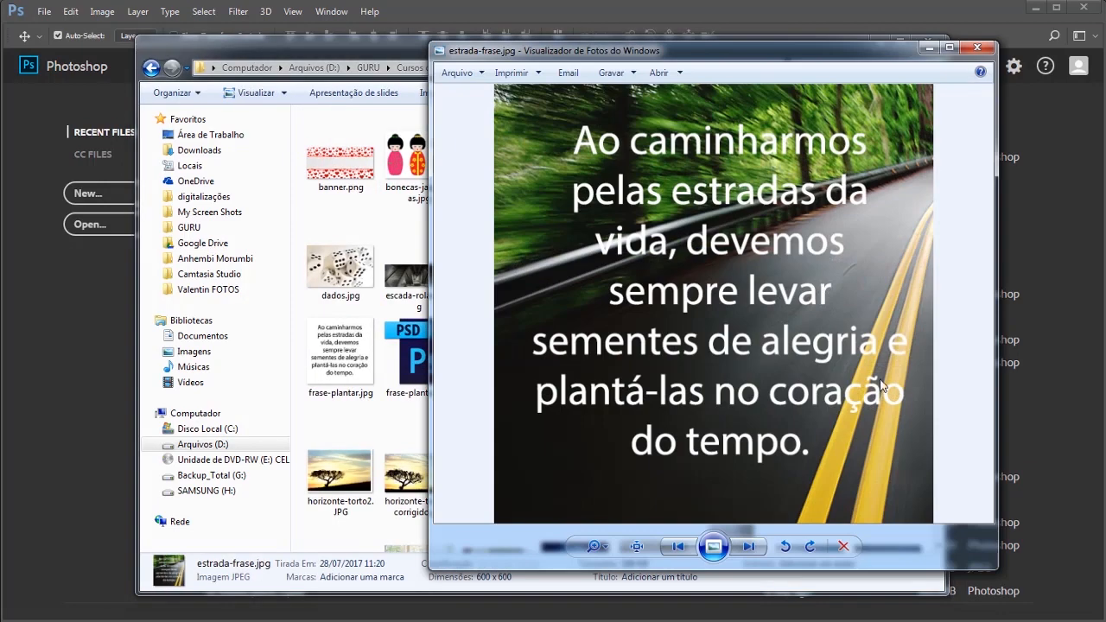
{"action": "left_click_drag", "start_coordinate": [639, 41], "coordinate": [639, 23]}
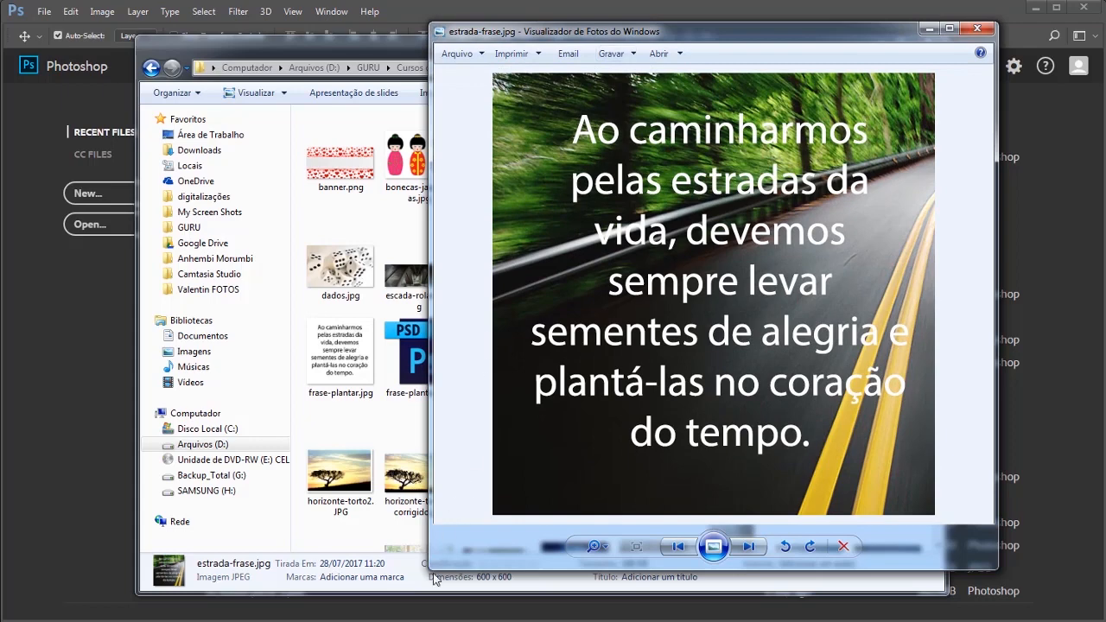
{"action": "left_click_drag", "start_coordinate": [429, 570], "coordinate": [377, 598]}
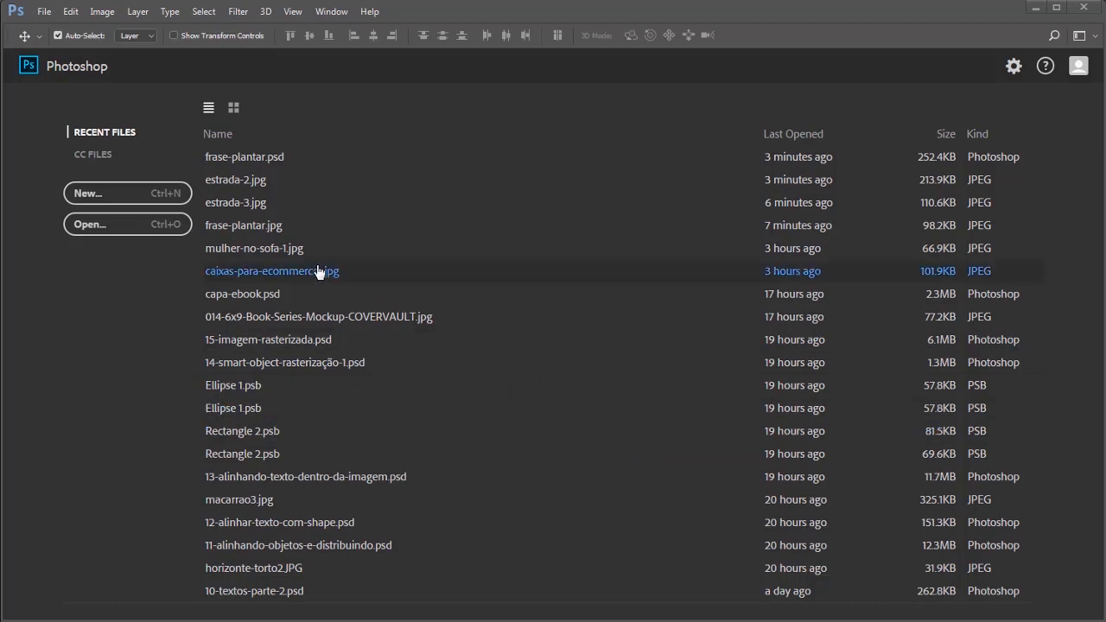
Step: Back in Photoshop, create a new 1000 x 700 px document at 72 ppi with a white background
{"action": "left_click", "coordinate": [127, 195]}
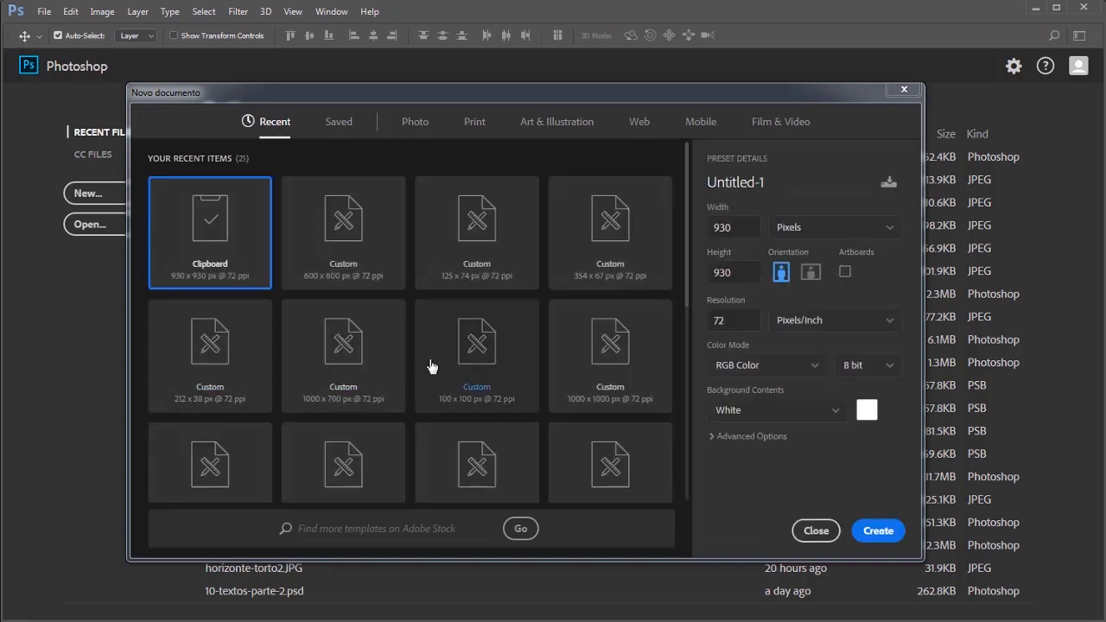
{"action": "left_click", "coordinate": [361, 366]}
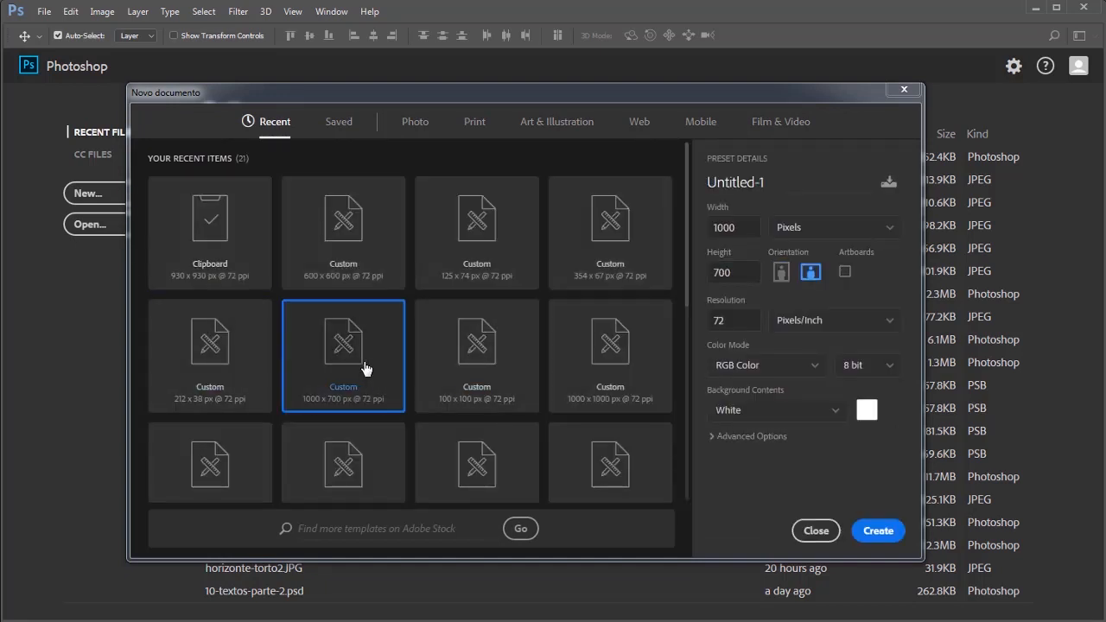
{"action": "left_click", "coordinate": [877, 528]}
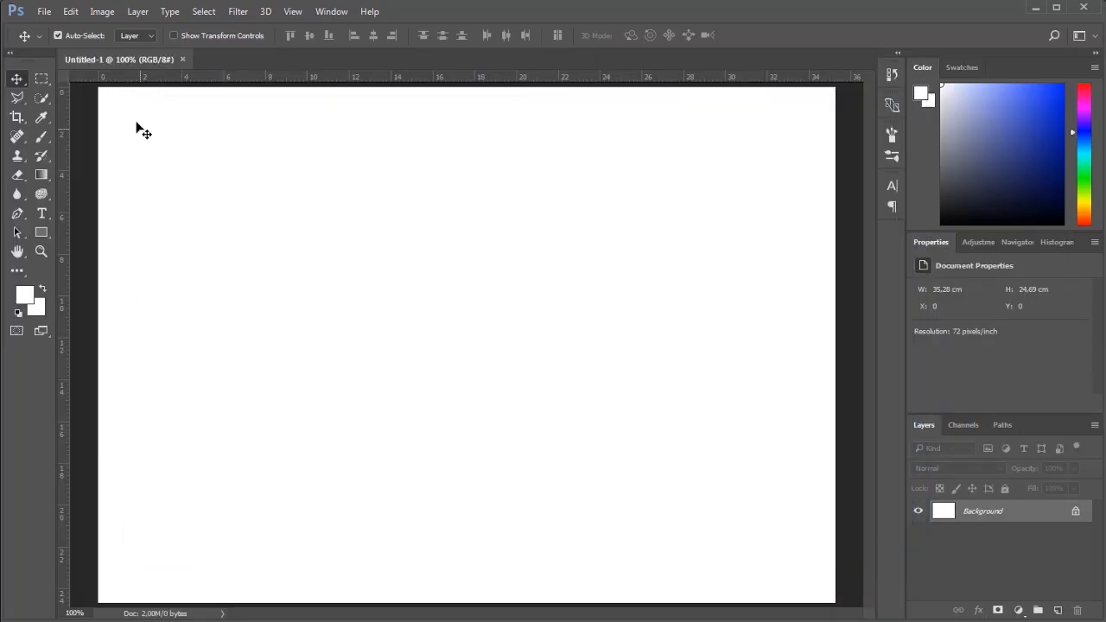
Step: Place estrada-1.jpe from the imagens folder into the blank document
{"action": "key", "text": "ctrl+o"}
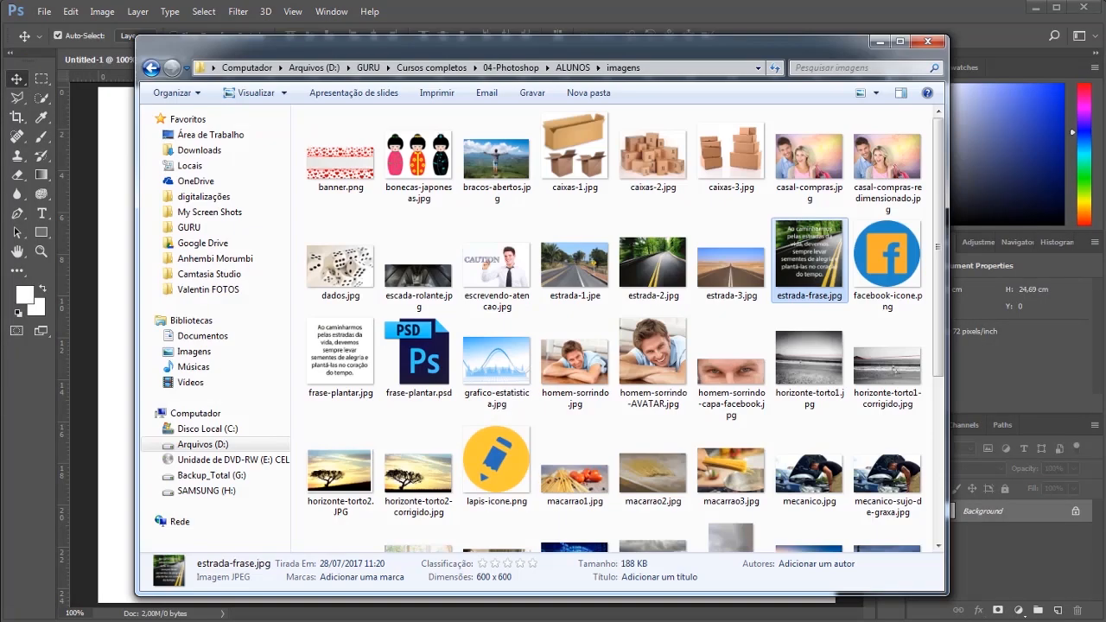
{"action": "left_click_drag", "start_coordinate": [555, 42], "coordinate": [698, 38]}
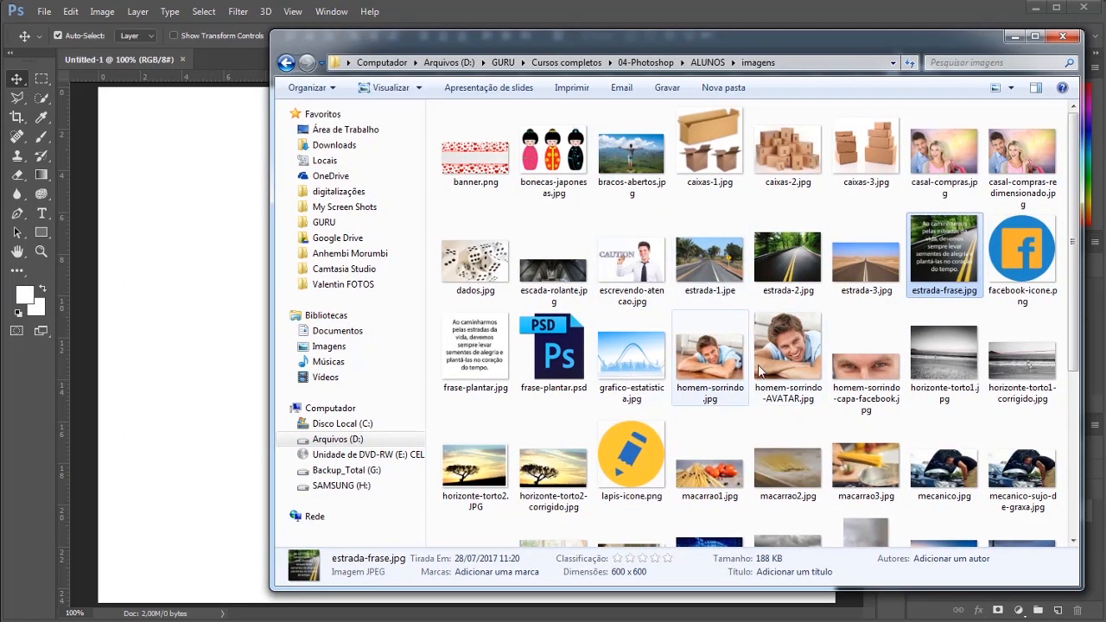
{"action": "scroll", "coordinate": [739, 415], "scroll_direction": "down", "scroll_amount": 3}
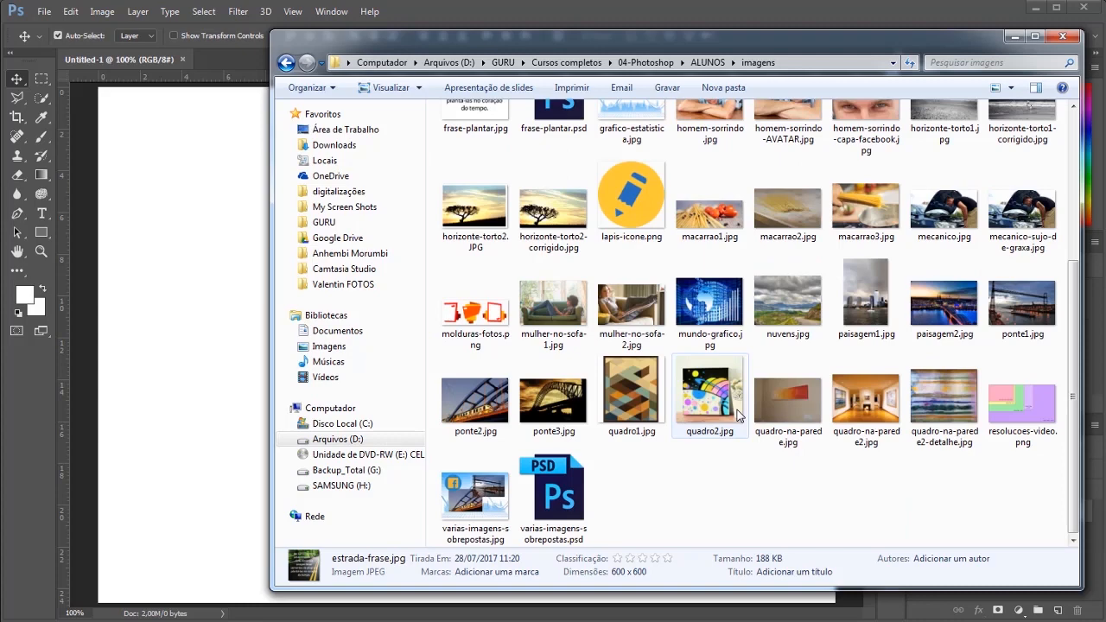
{"action": "scroll", "coordinate": [739, 415], "scroll_direction": "up", "scroll_amount": 3}
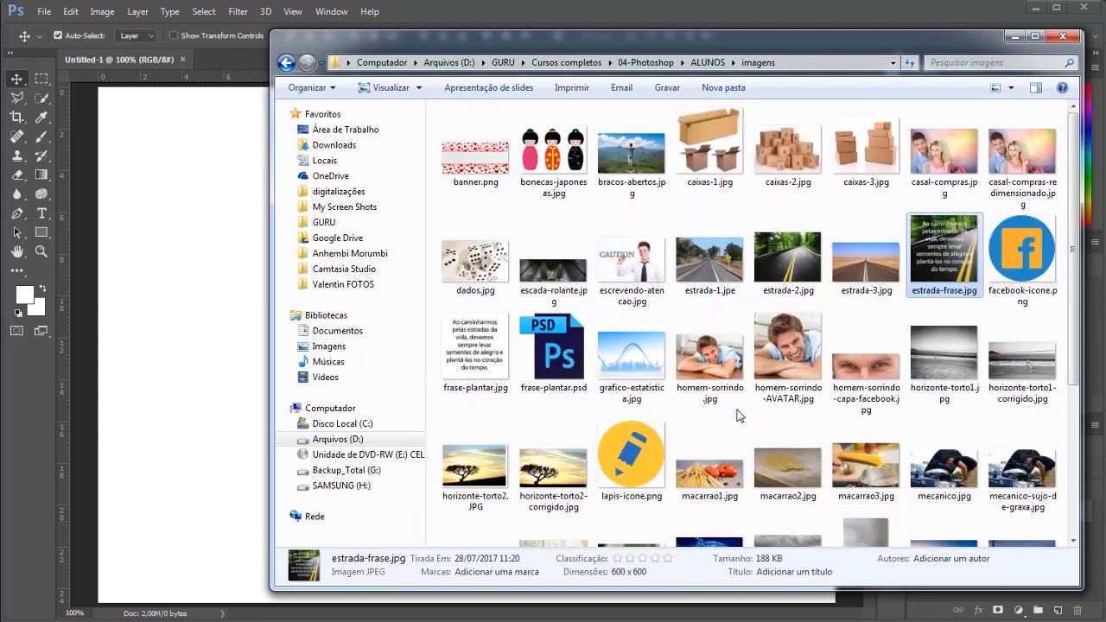
{"action": "double_click", "coordinate": [716, 273]}
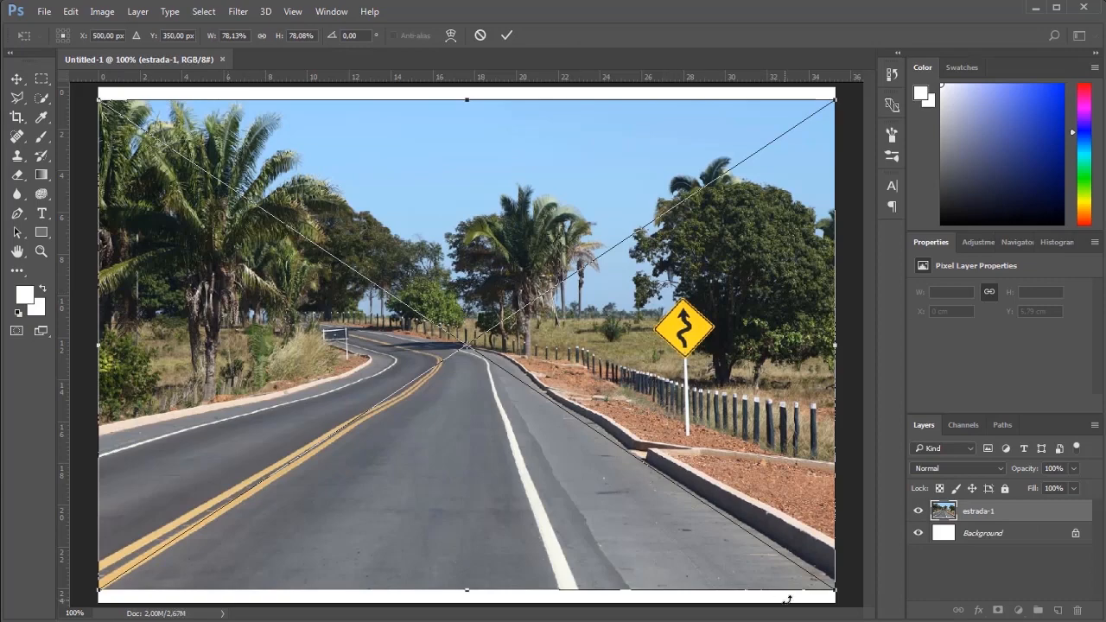
Step: Scale the placed road photo to about 51% and align it with the canvas's upper-left corner
{"action": "left_click_drag", "start_coordinate": [836, 591], "coordinate": [552, 449]}
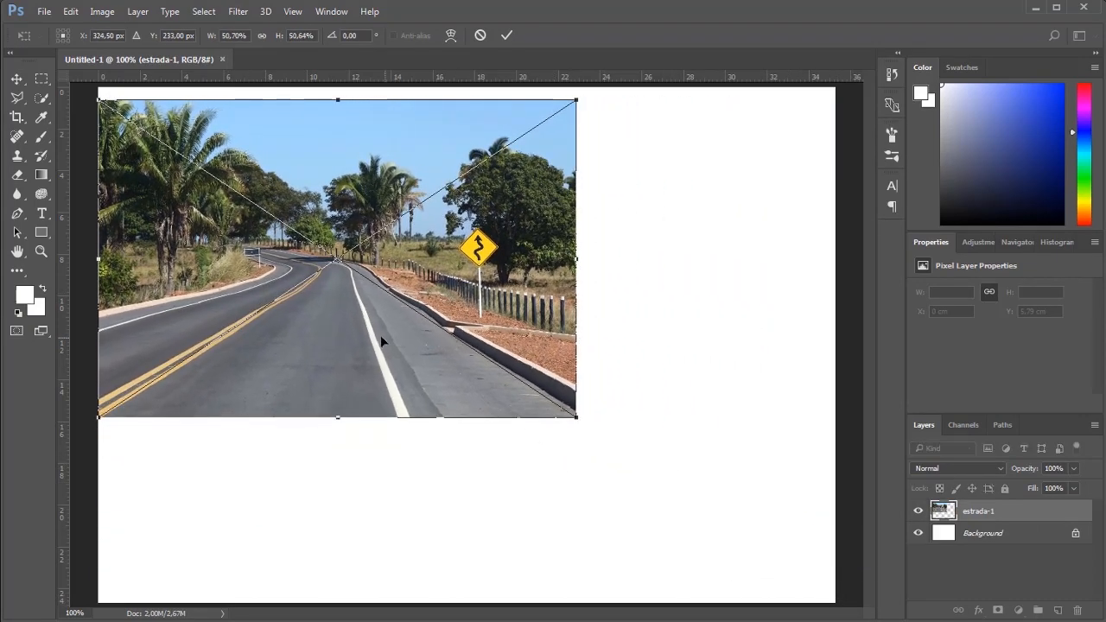
{"action": "left_click_drag", "start_coordinate": [380, 335], "coordinate": [381, 323]}
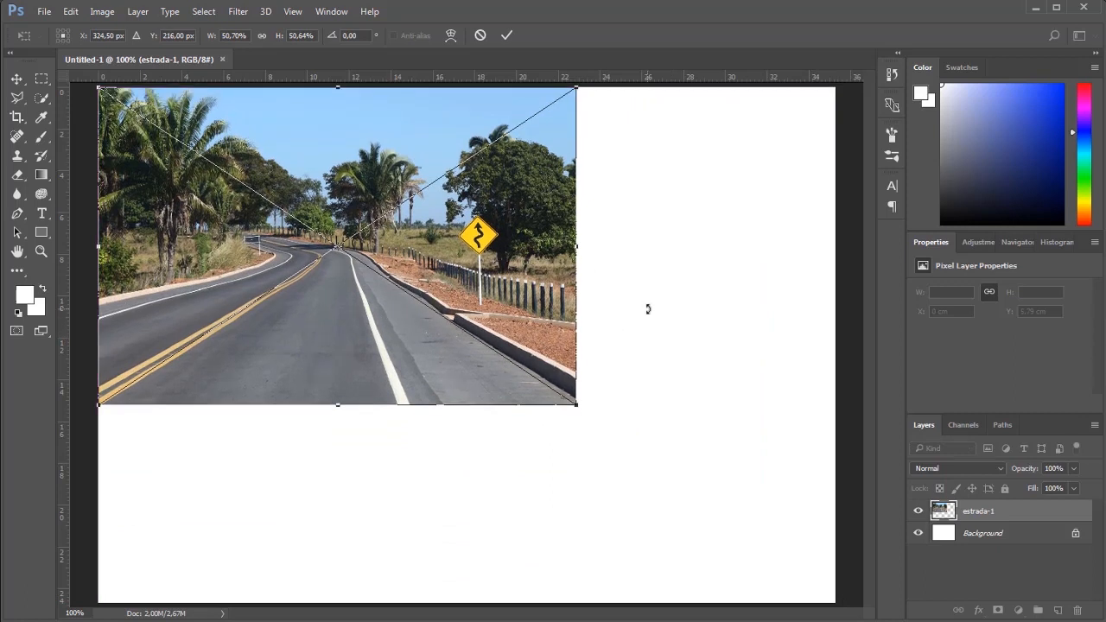
{"action": "key", "text": "Return"}
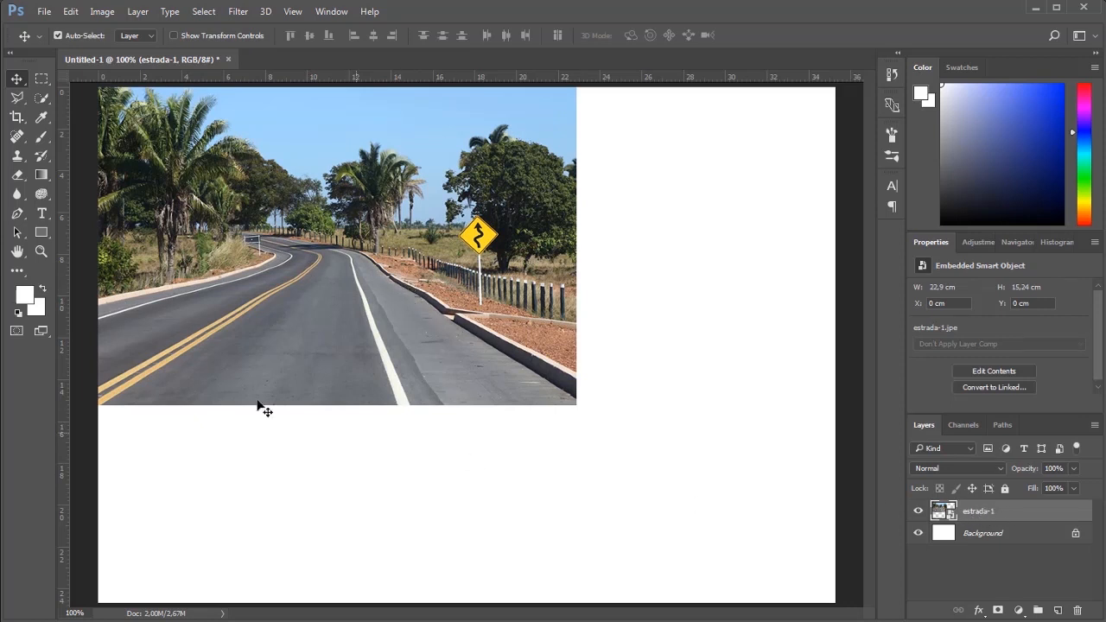
Step: Copy an unfeathered rectangular section of the road onto a new layer and move it below the photo's left part
{"action": "left_click", "coordinate": [42, 79]}
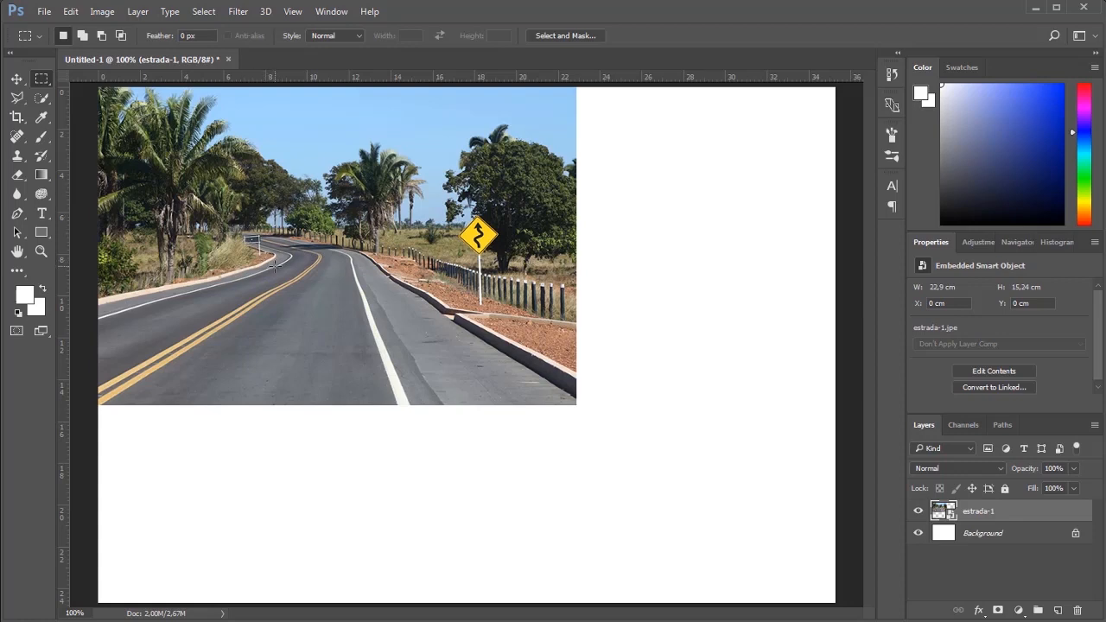
{"action": "left_click_drag", "start_coordinate": [266, 258], "coordinate": [407, 370]}
{"action": "key", "text": "ctrl+j"}
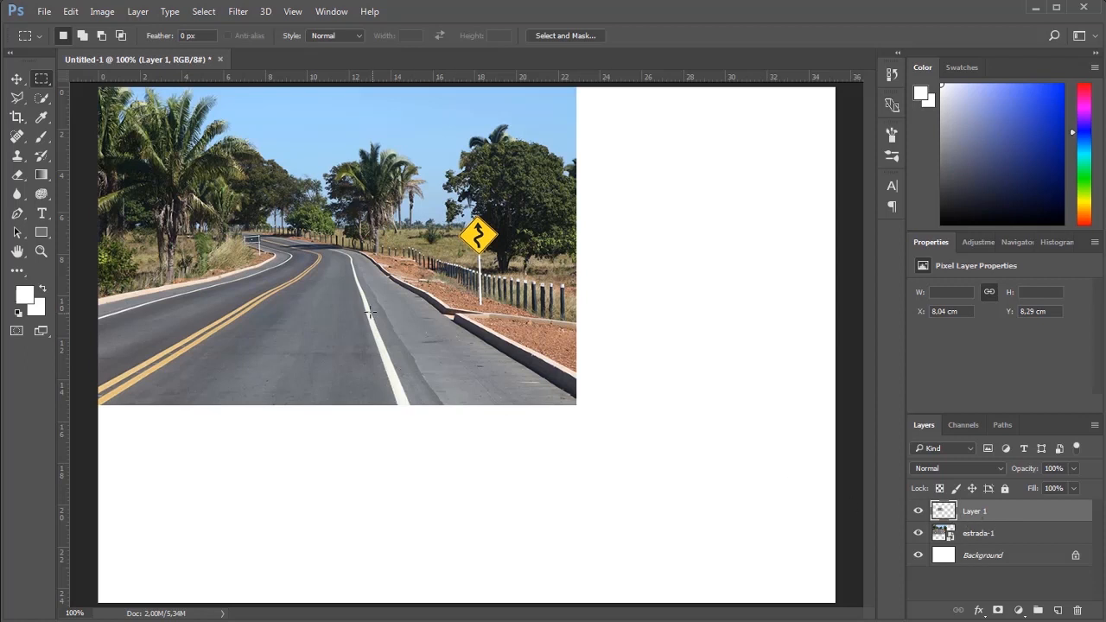
{"action": "key", "text": "v"}
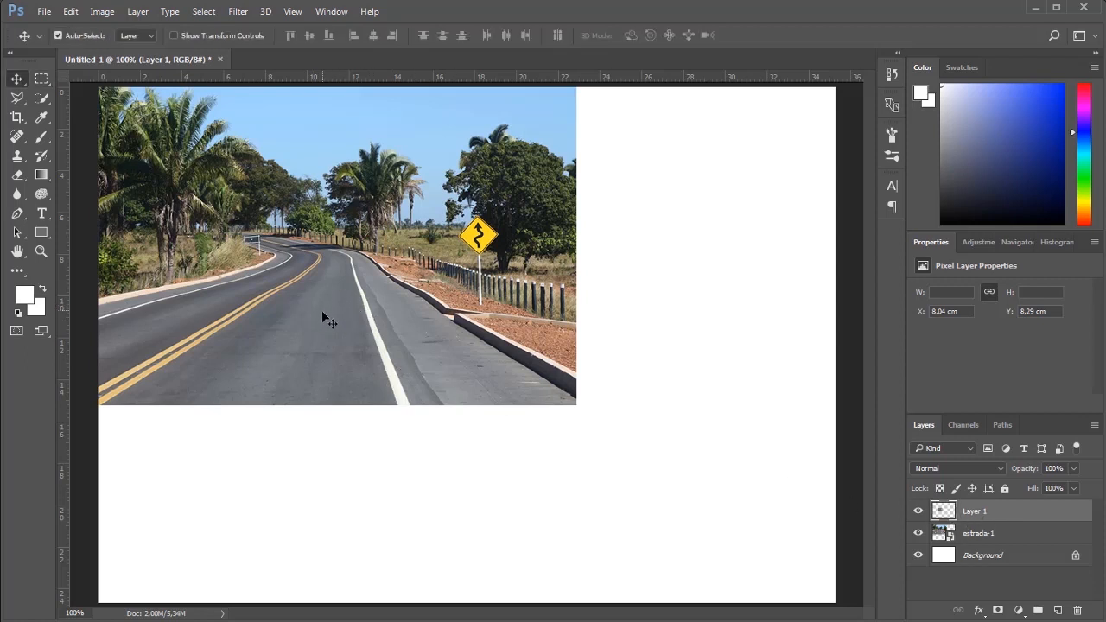
{"action": "left_click_drag", "start_coordinate": [322, 313], "coordinate": [209, 500]}
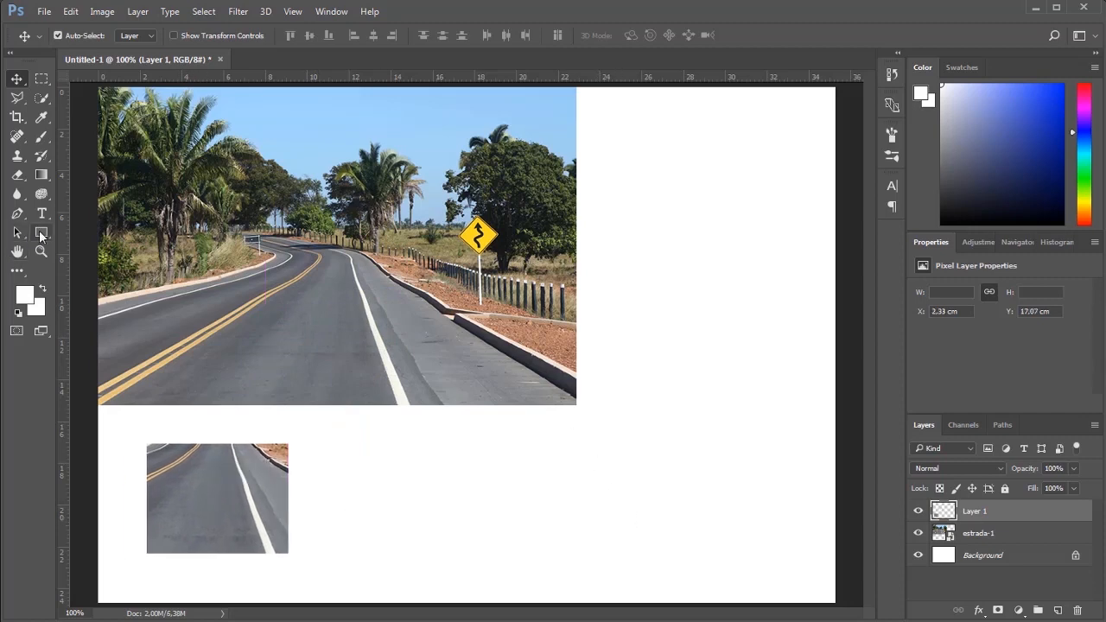
Step: Outline another rectangular road section and set the marquee feather to 10 px, trying a copy from Layer 1
{"action": "left_click", "coordinate": [42, 79]}
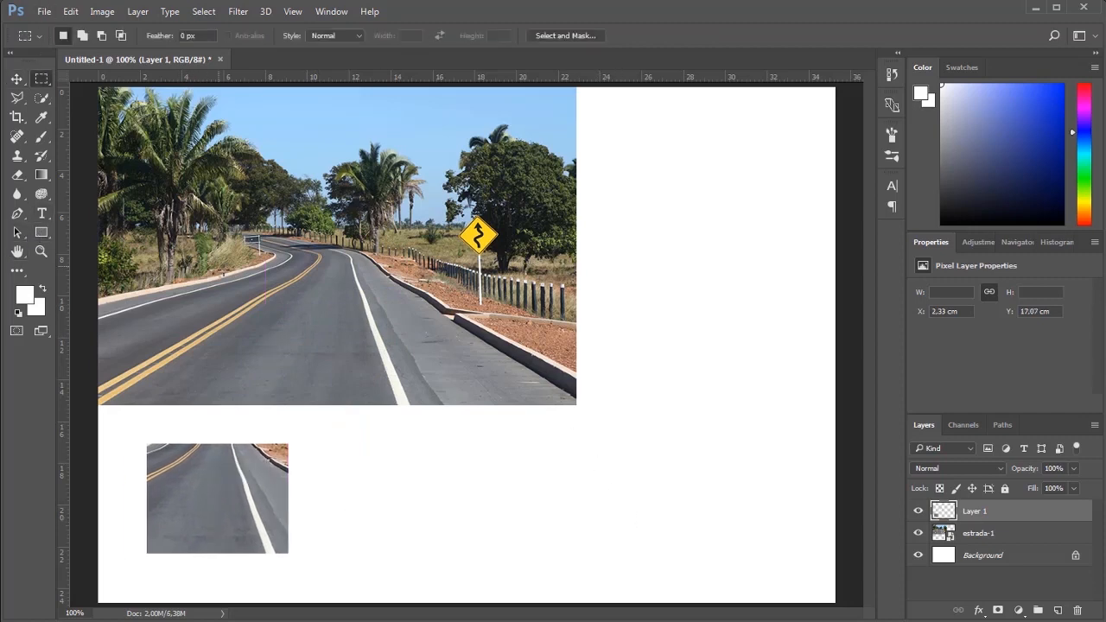
{"action": "left_click_drag", "start_coordinate": [313, 269], "coordinate": [445, 373]}
{"action": "left_click_drag", "start_coordinate": [153, 40], "coordinate": [162, 41]}
{"action": "left_click", "coordinate": [159, 39]}
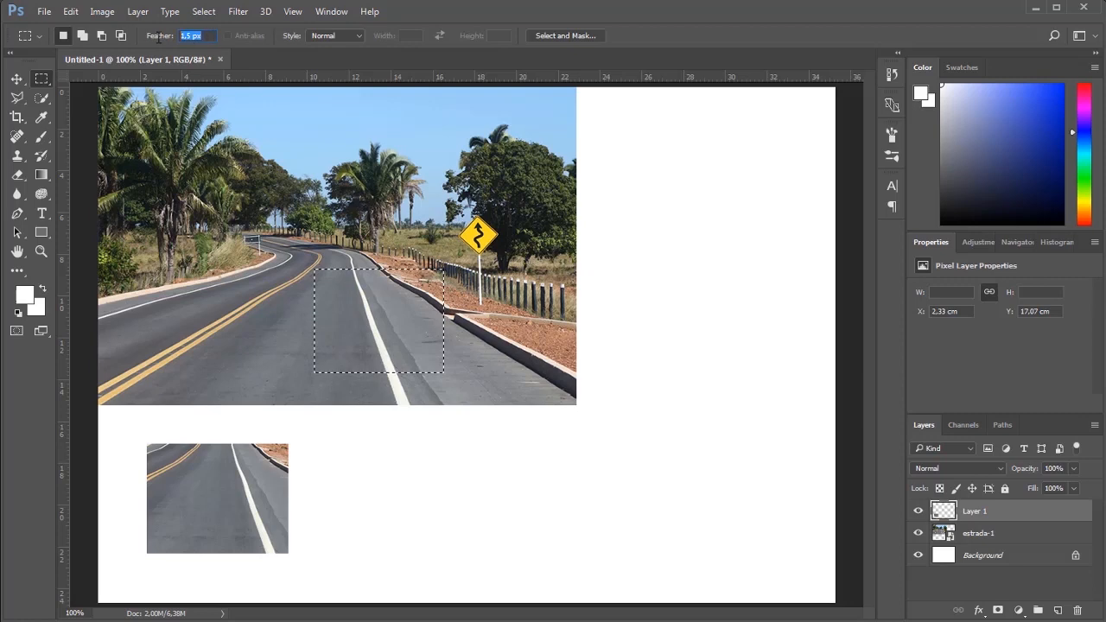
{"action": "type", "text": "10"}
{"action": "key", "text": "Return"}
{"action": "key", "text": "ctrl+c"}
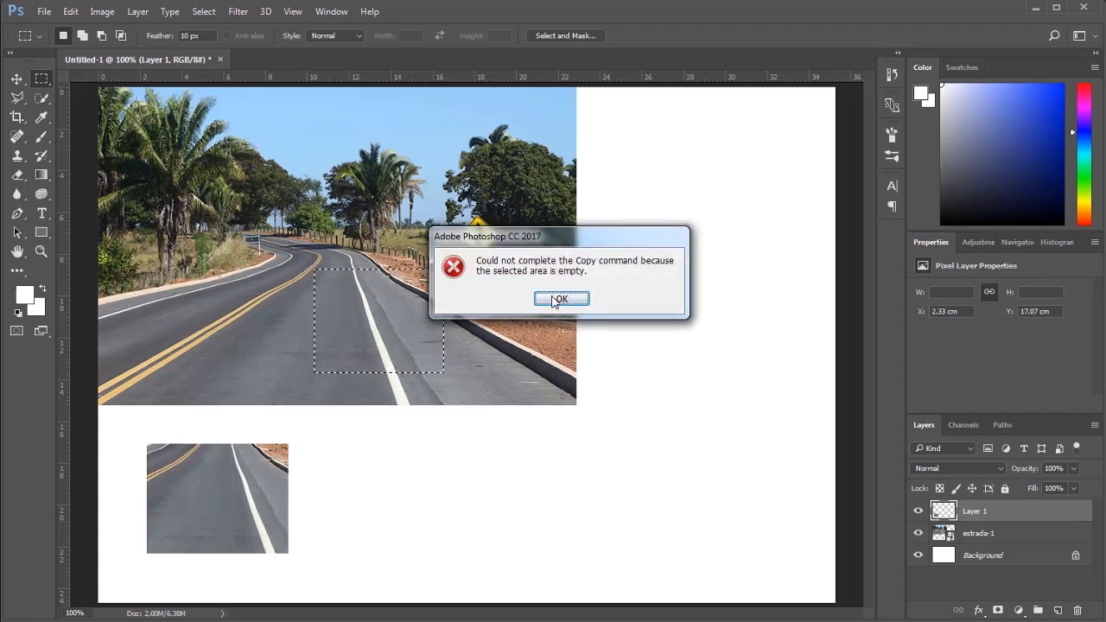
{"action": "key", "text": "Return"}
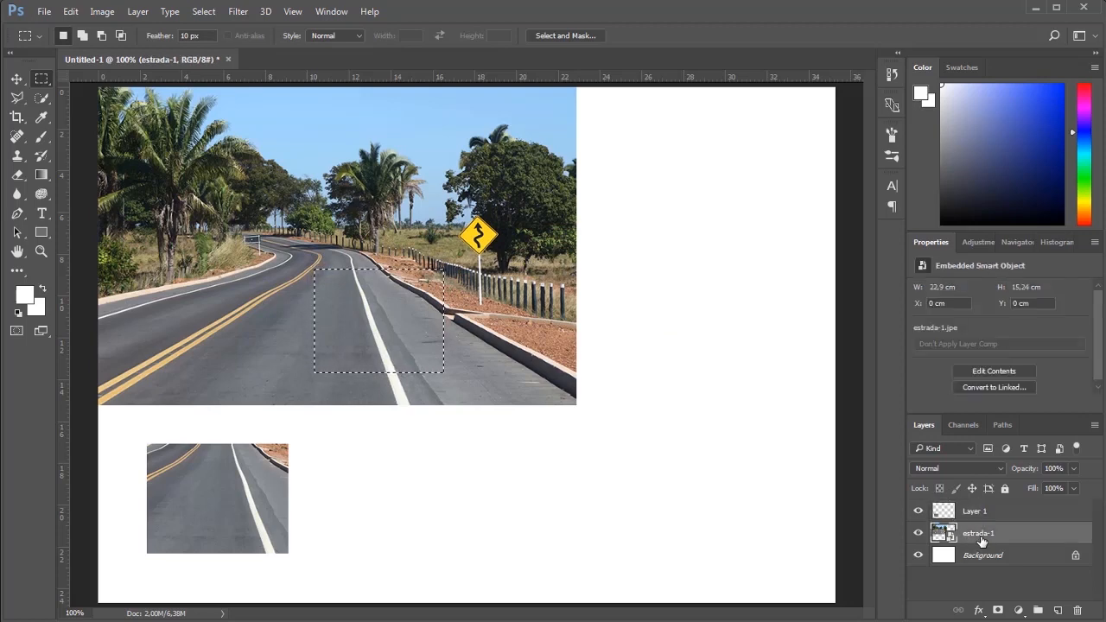
Step: Copy the selected road section from the estrada-1 layer onto a new layer and place it beside the first copy
{"action": "left_click", "coordinate": [981, 540]}
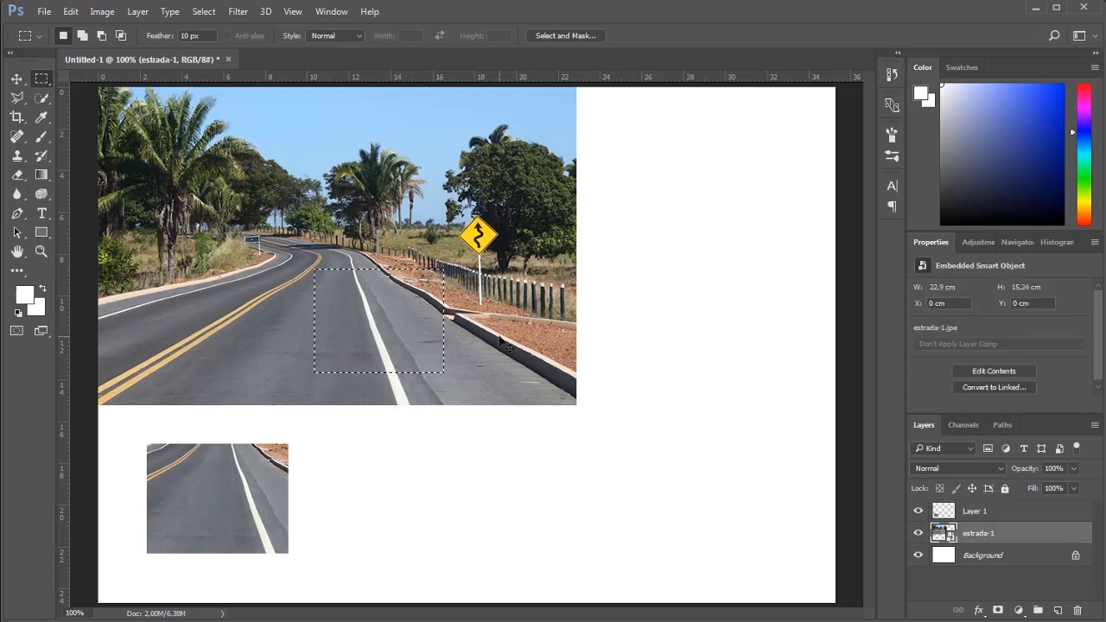
{"action": "key", "text": "ctrl+j"}
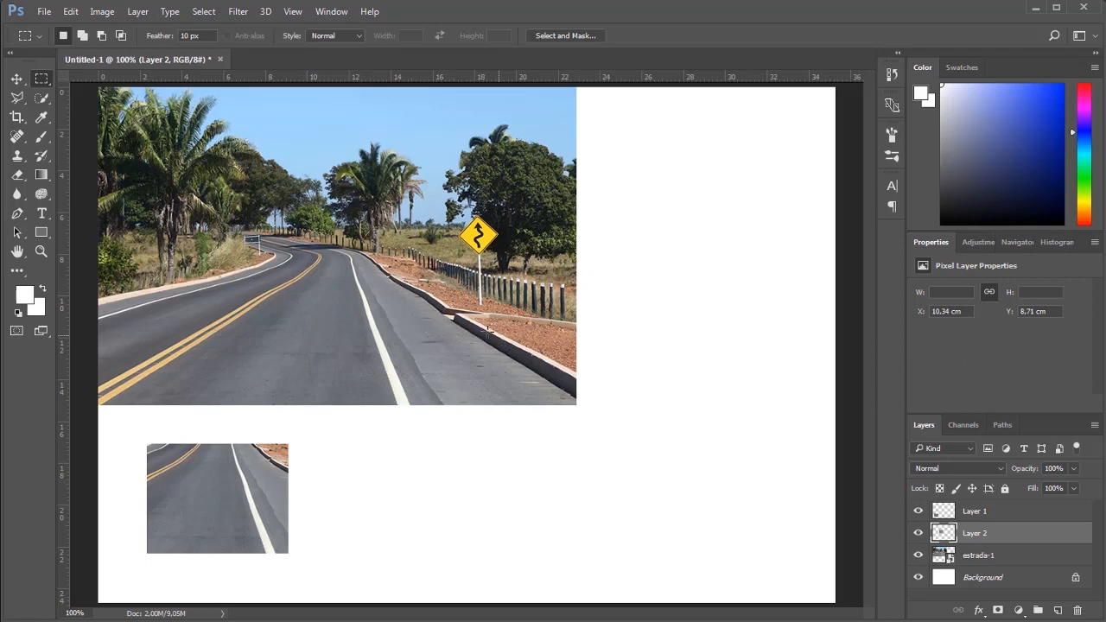
{"action": "key", "text": "v"}
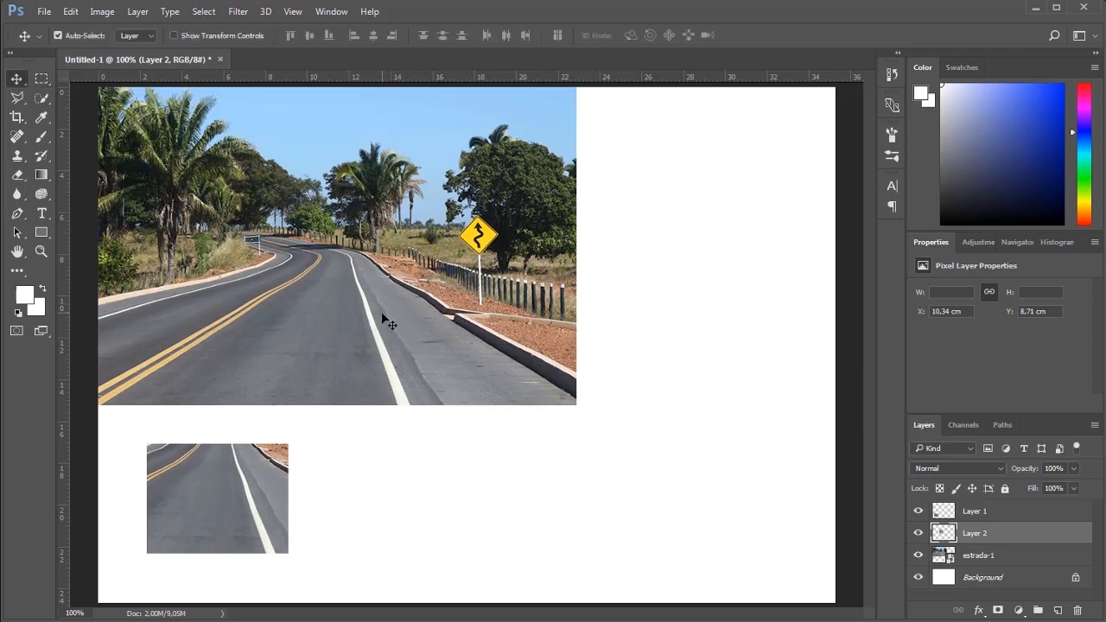
{"action": "left_click_drag", "start_coordinate": [390, 326], "coordinate": [389, 501]}
{"action": "left_click", "coordinate": [534, 486]}
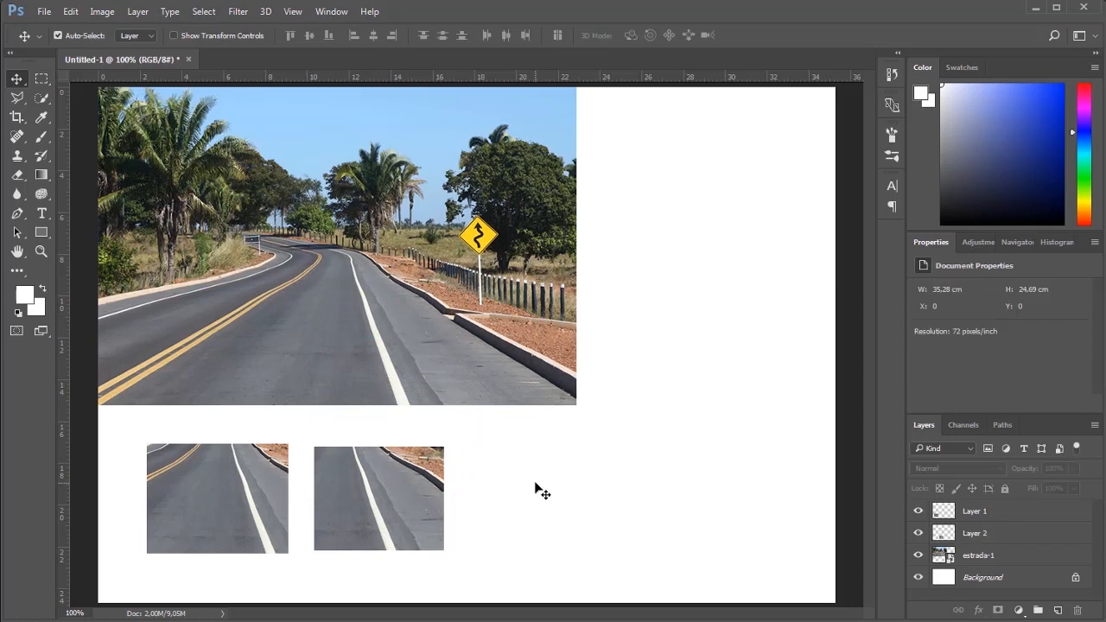
Step: Copy a road section from estrada-1 with a 10 px feather onto a new layer and place it third in the row
{"action": "left_click", "coordinate": [982, 557]}
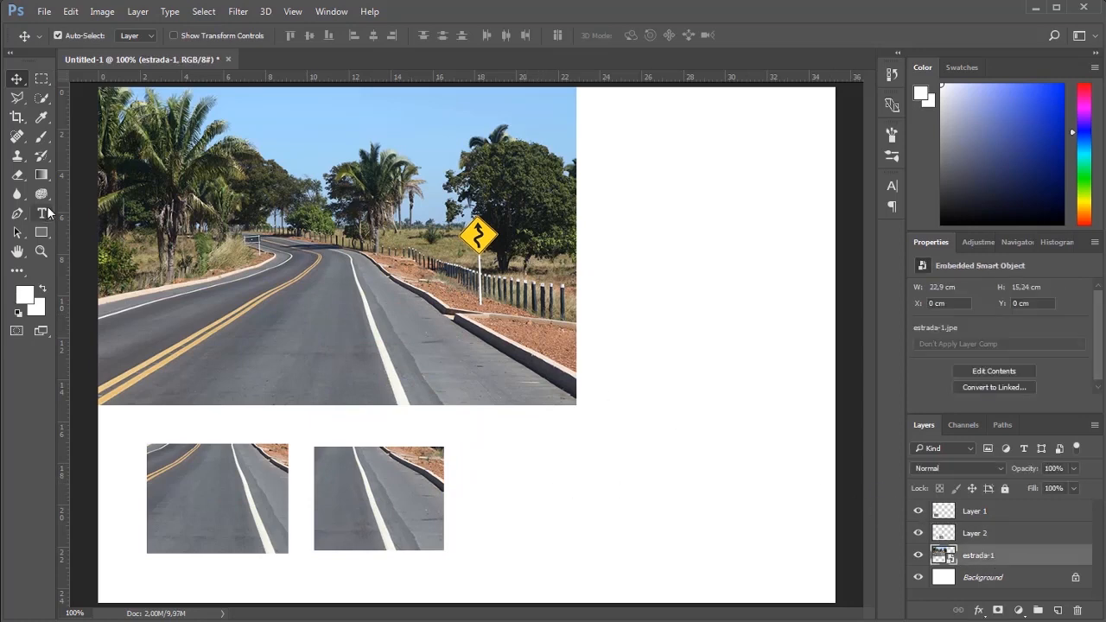
{"action": "left_click", "coordinate": [47, 78]}
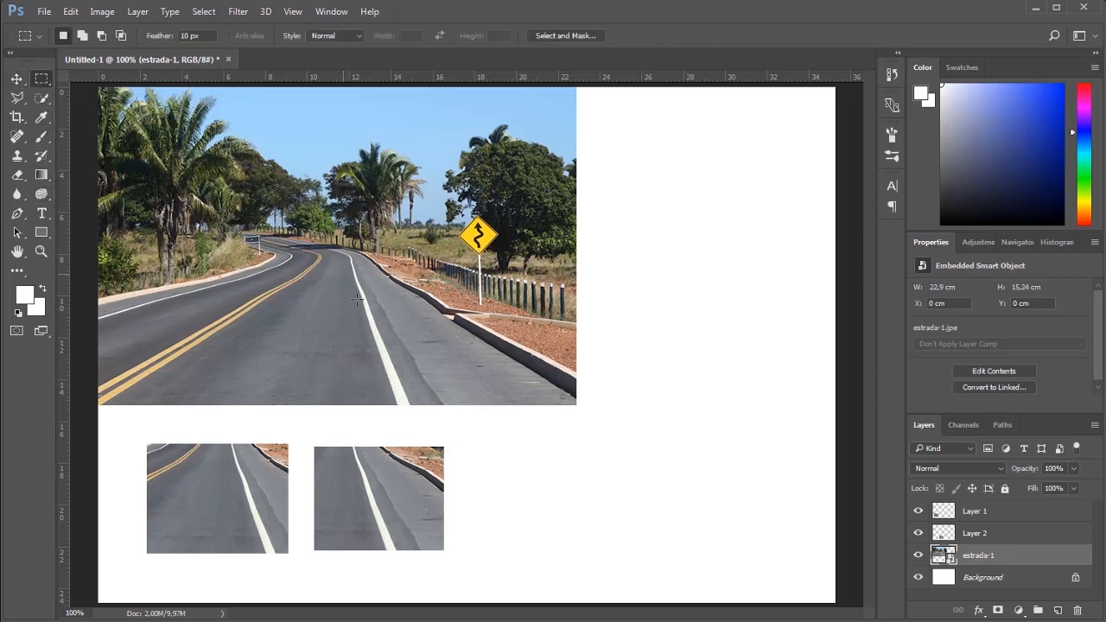
{"action": "left_click_drag", "start_coordinate": [342, 274], "coordinate": [458, 378]}
{"action": "key", "text": "ctrl+j"}
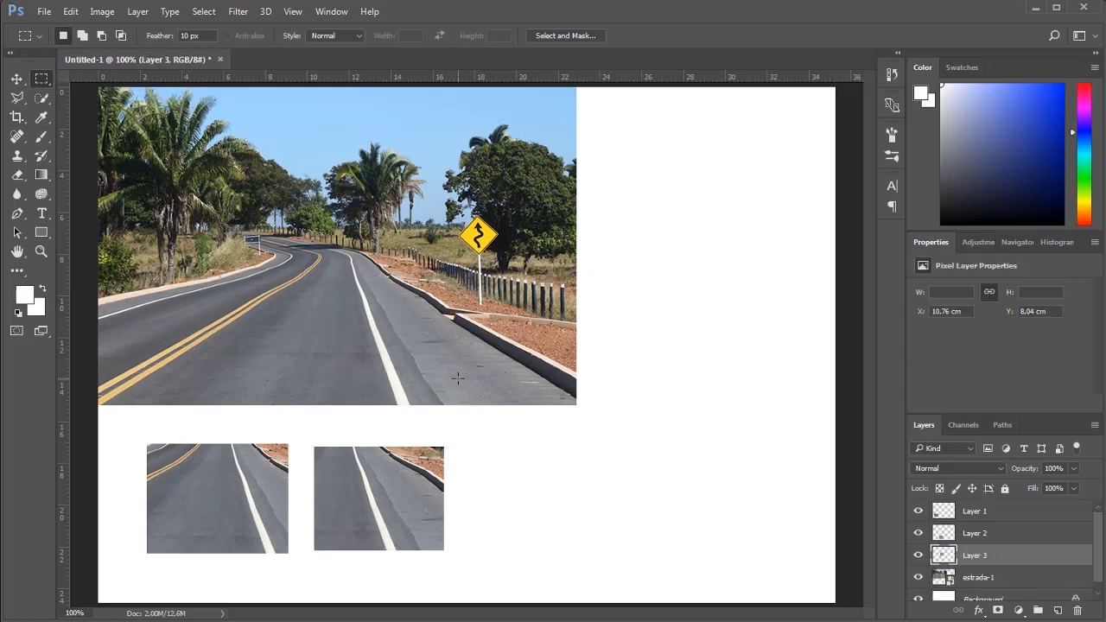
{"action": "left_click", "coordinate": [17, 79]}
{"action": "left_click_drag", "start_coordinate": [393, 327], "coordinate": [535, 497]}
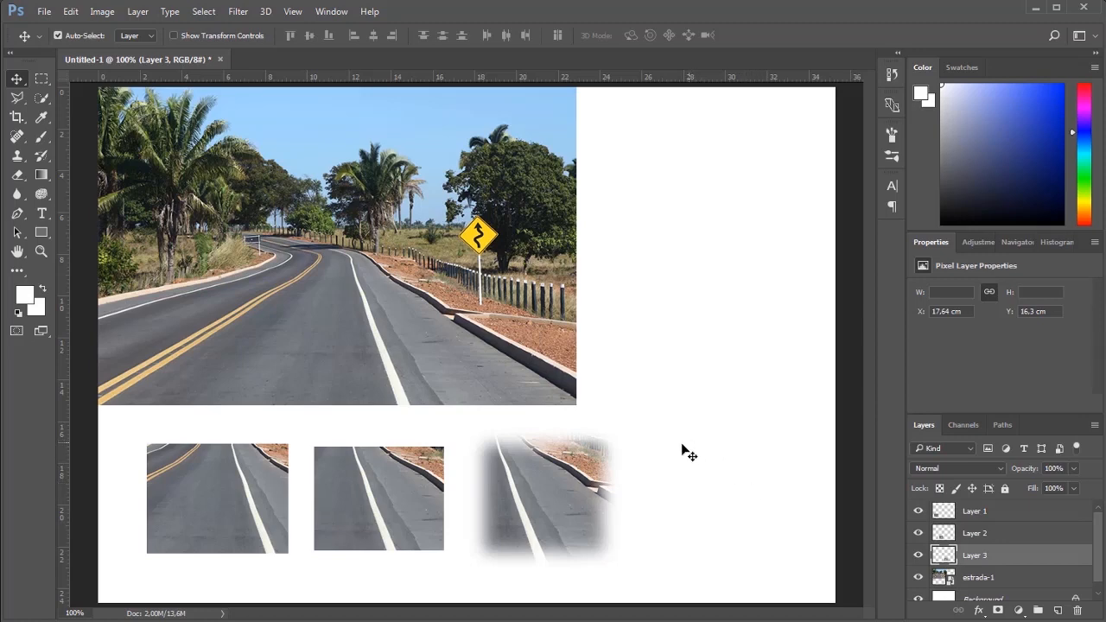
Step: Set the marquee feather to 29 px and outline a larger road area near the yellow sign, trying a copy from Layer 3
{"action": "left_click", "coordinate": [40, 79]}
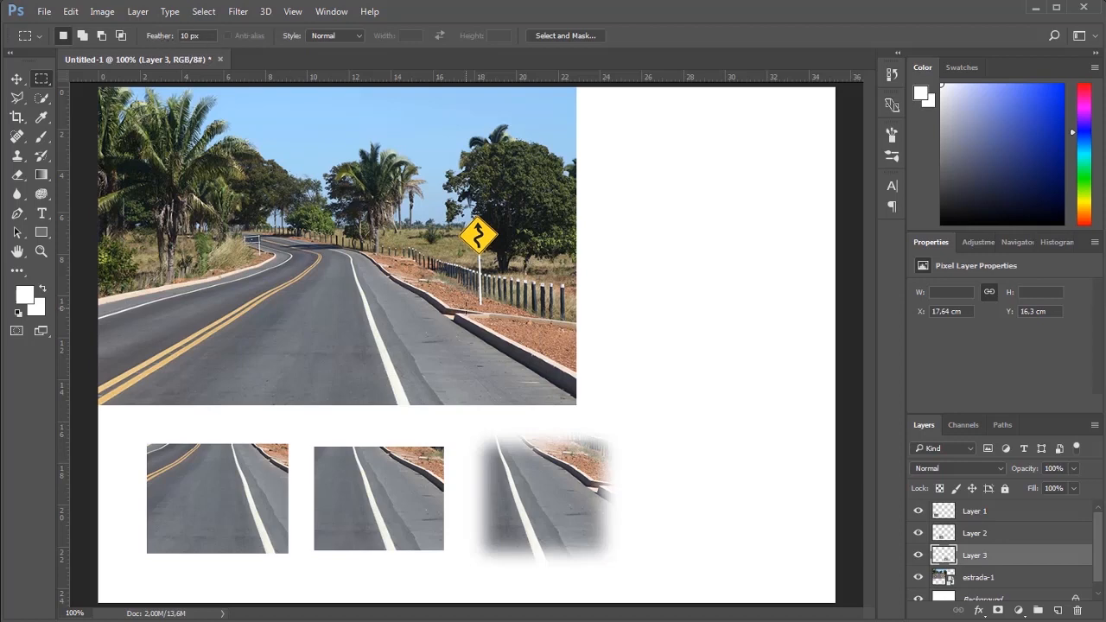
{"action": "left_click_drag", "start_coordinate": [152, 41], "coordinate": [294, 54]}
{"action": "key", "text": "Return"}
{"action": "left_click_drag", "start_coordinate": [314, 226], "coordinate": [474, 364]}
{"action": "key", "text": "ctrl+c"}
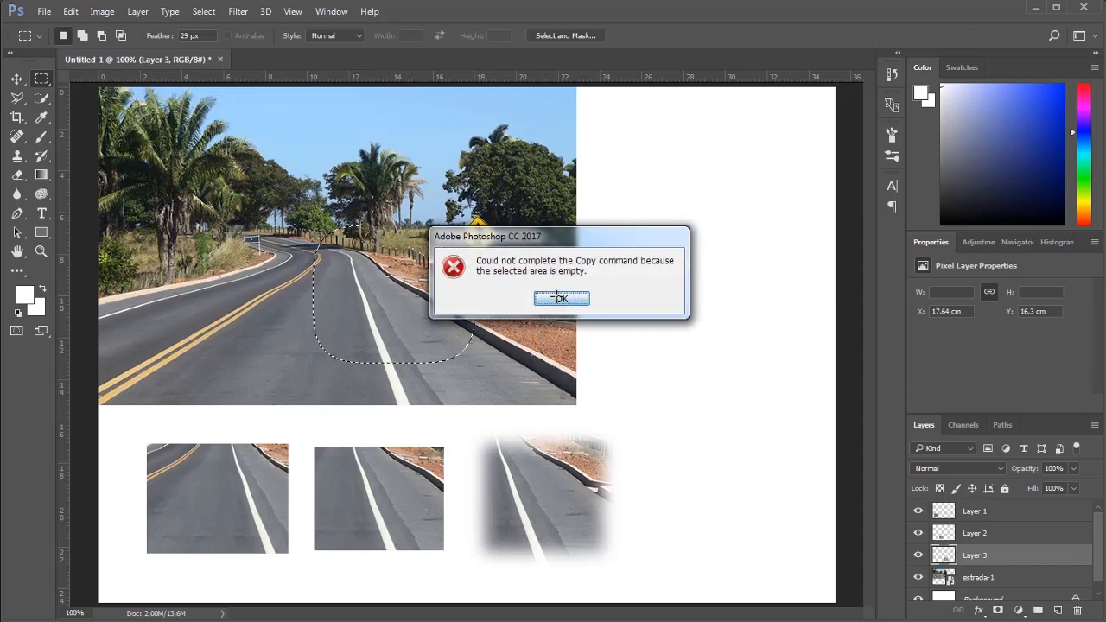
{"action": "left_click", "coordinate": [561, 296]}
Step: Copy the feathered selection from the estrada-1 layer, paste it as a new layer and move it to the right of the photo
{"action": "left_click", "coordinate": [1001, 578]}
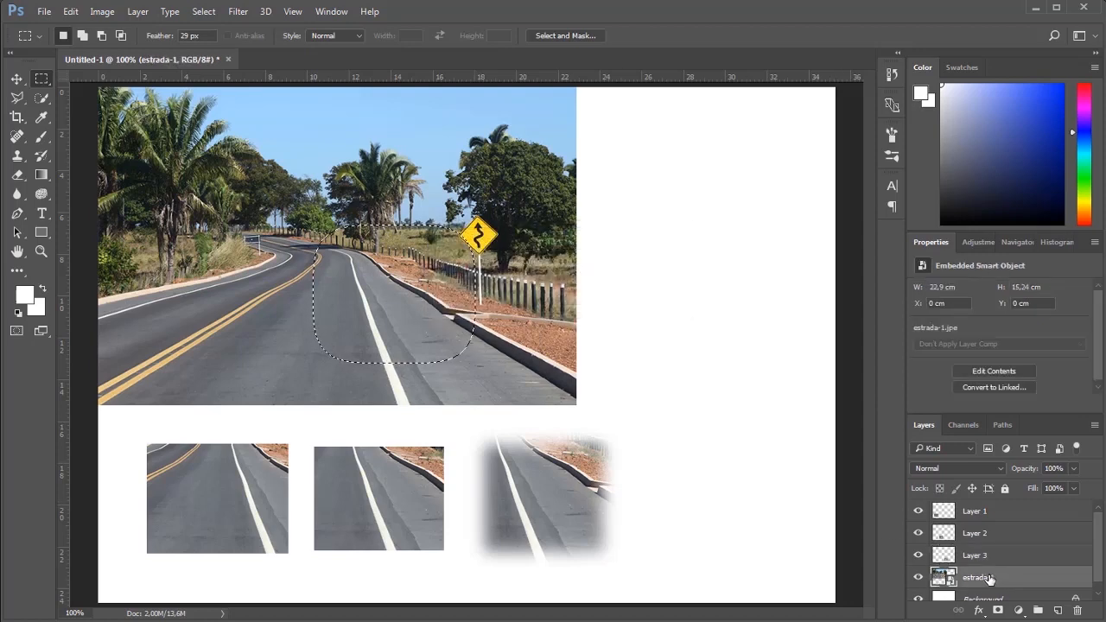
{"action": "key", "text": "ctrl+c"}
{"action": "key", "text": "ctrl+v"}
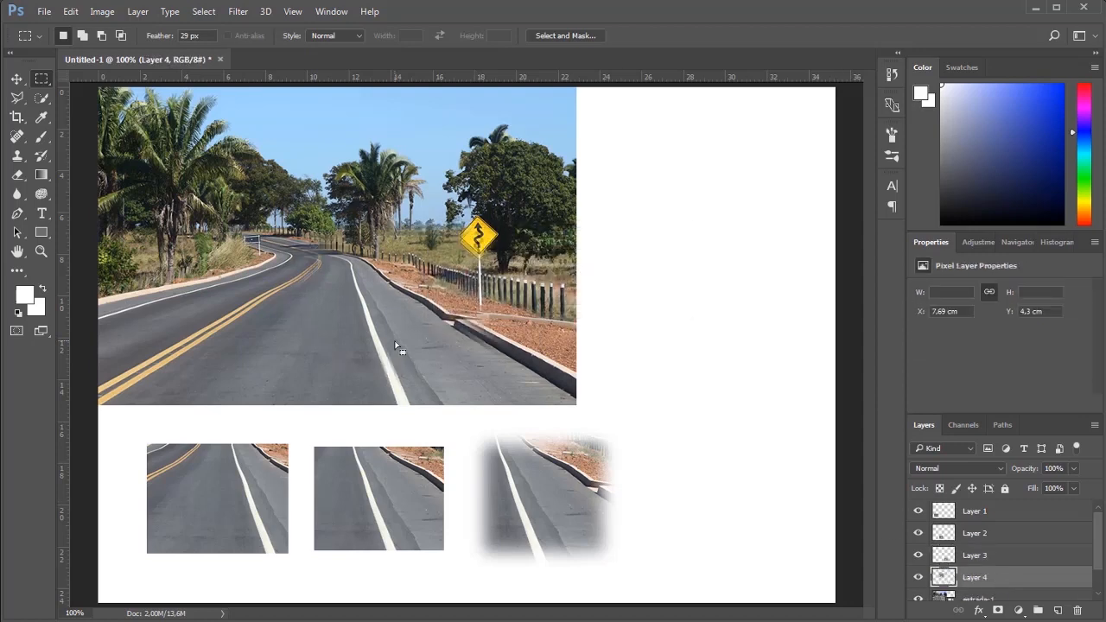
{"action": "key", "text": "v"}
{"action": "left_click_drag", "start_coordinate": [394, 341], "coordinate": [722, 336]}
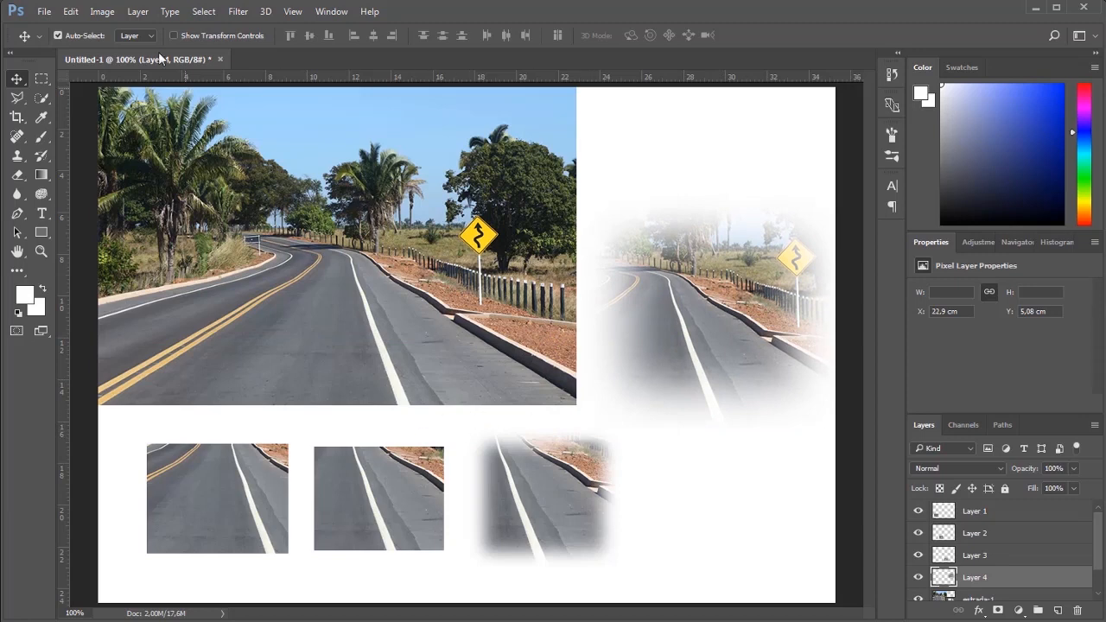
Step: Copy a road section from estrada-1 with a 2 px marquee feather onto a new layer and place it fourth in the row
{"action": "left_click", "coordinate": [42, 79]}
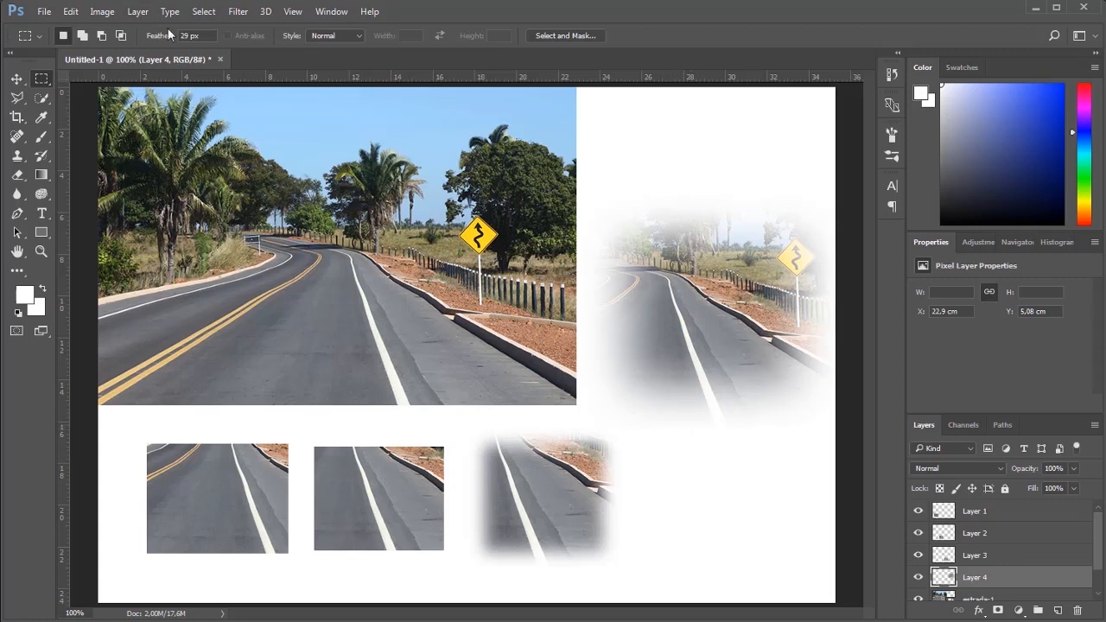
{"action": "left_click", "coordinate": [193, 38]}
{"action": "type", "text": "2"}
{"action": "scroll", "coordinate": [1046, 553], "scroll_direction": "down", "scroll_amount": 2}
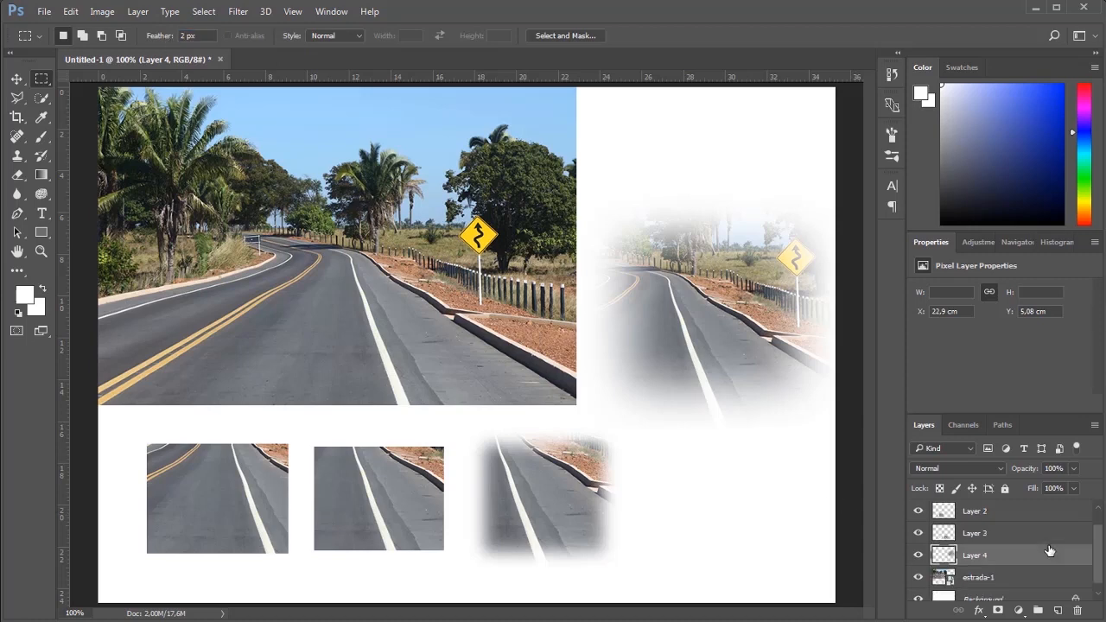
{"action": "left_click", "coordinate": [985, 568]}
{"action": "left_click_drag", "start_coordinate": [302, 246], "coordinate": [440, 351]}
{"action": "key", "text": "ctrl+j"}
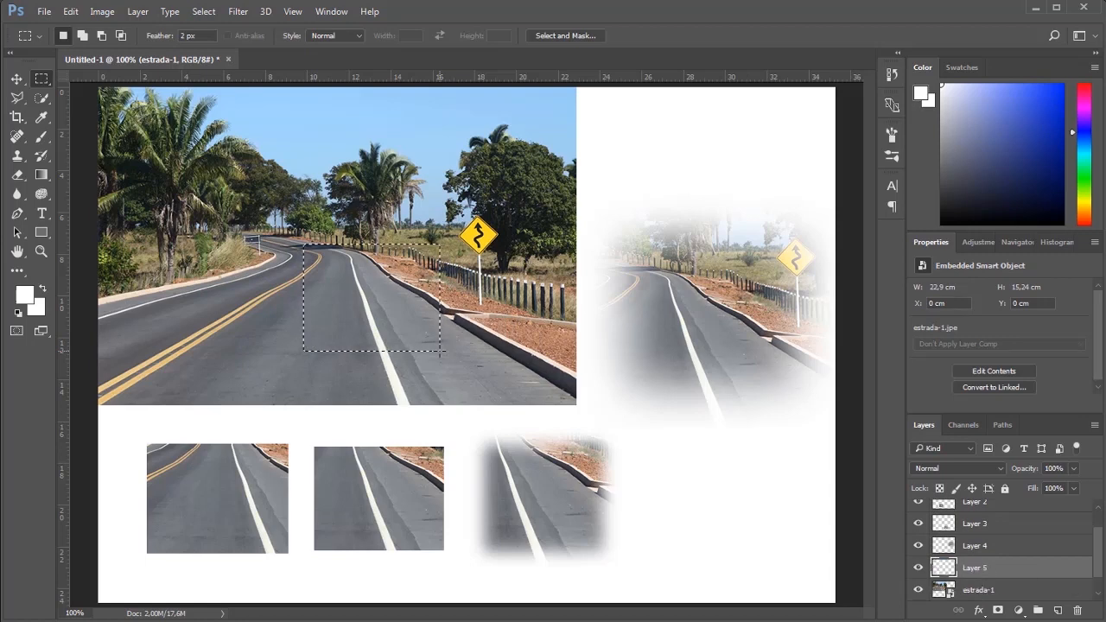
{"action": "key", "text": "v"}
{"action": "left_click_drag", "start_coordinate": [367, 307], "coordinate": [705, 508]}
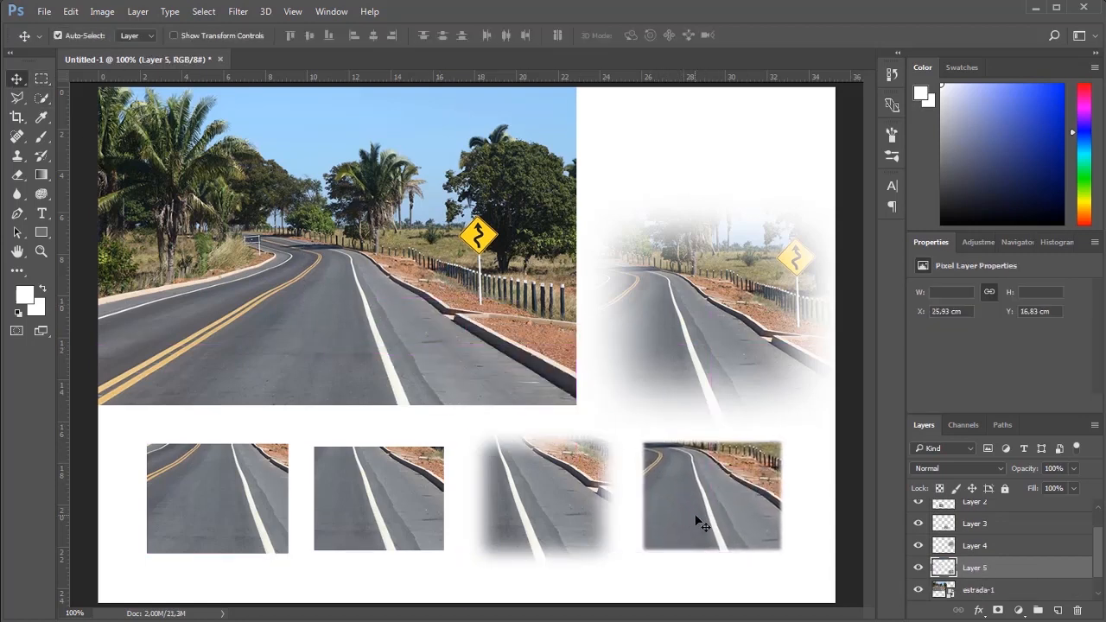
Step: Compare the edges of the copied road pieces up close and reset the marquee feather to 0 px
{"action": "scroll", "coordinate": [700, 523], "scroll_direction": "up", "scroll_amount": 8}
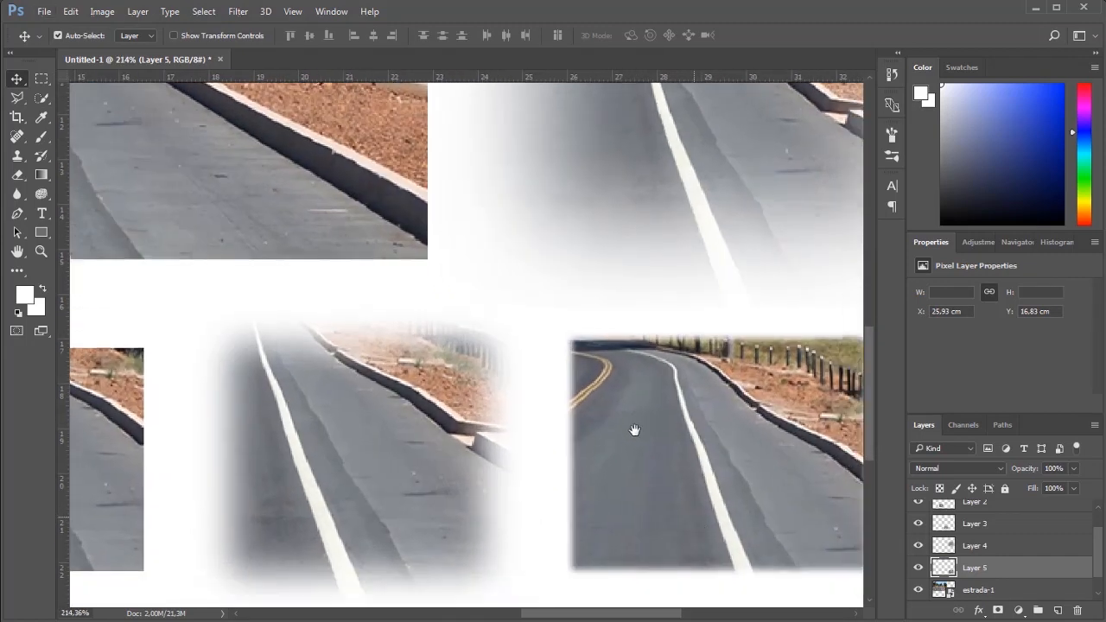
{"action": "scroll", "coordinate": [634, 430], "scroll_direction": "down", "scroll_amount": 2}
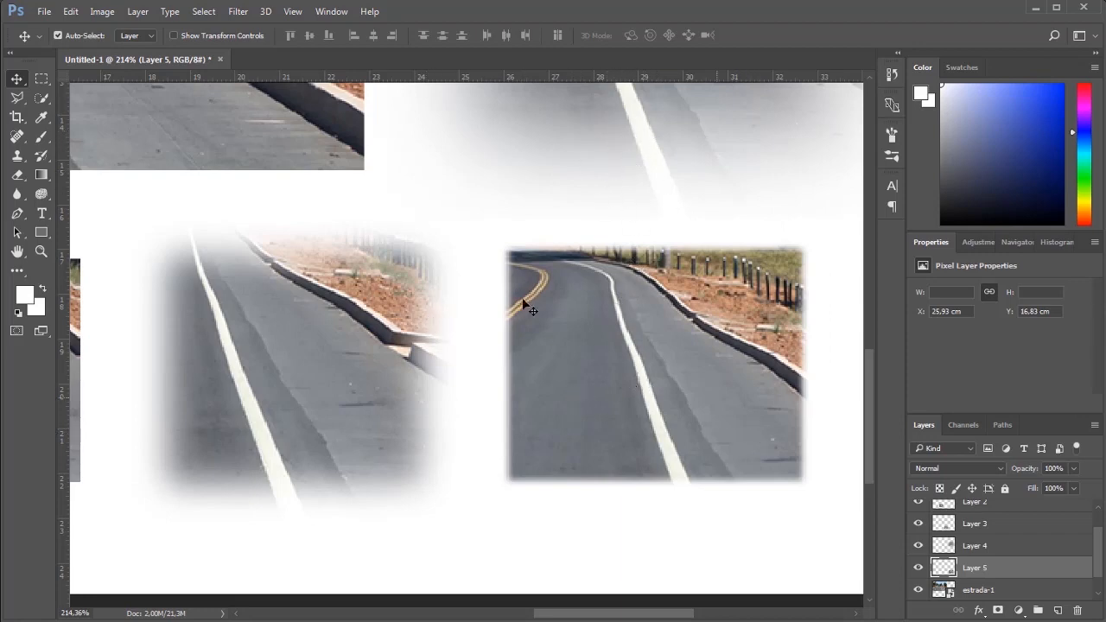
{"action": "left_click", "coordinate": [41, 79]}
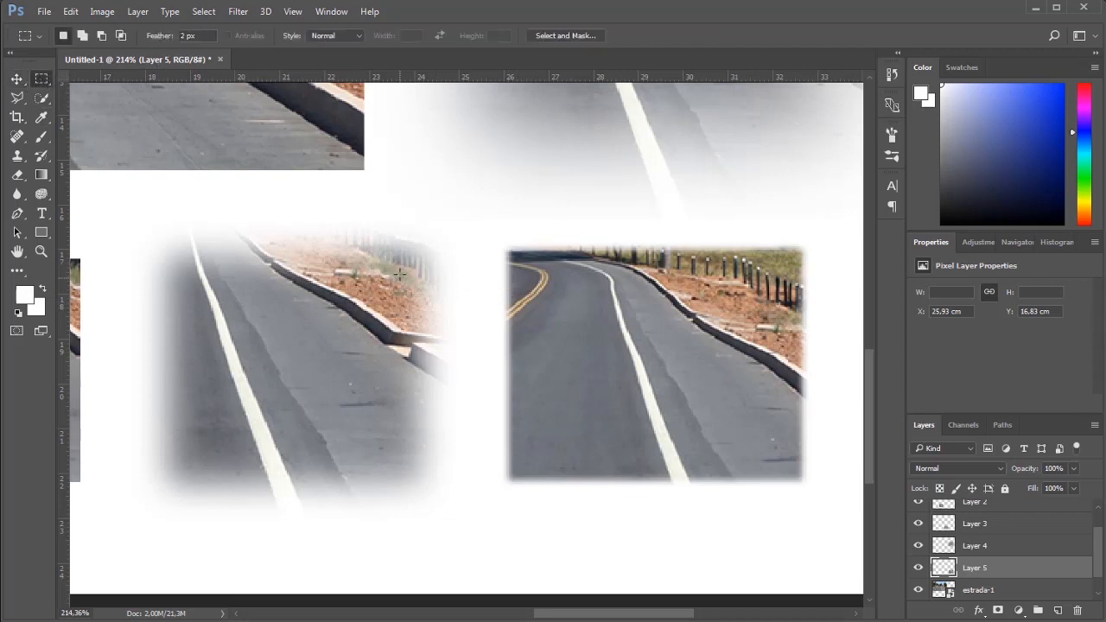
{"action": "scroll", "coordinate": [358, 435], "scroll_direction": "left", "scroll_amount": 5}
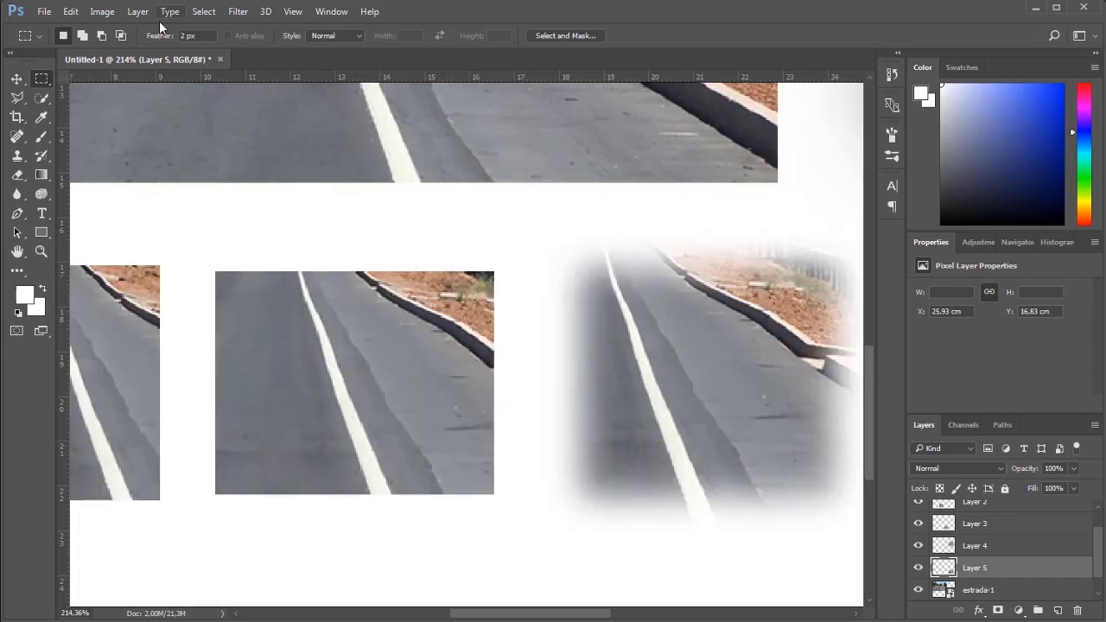
{"action": "left_click_drag", "start_coordinate": [167, 38], "coordinate": [138, 40]}
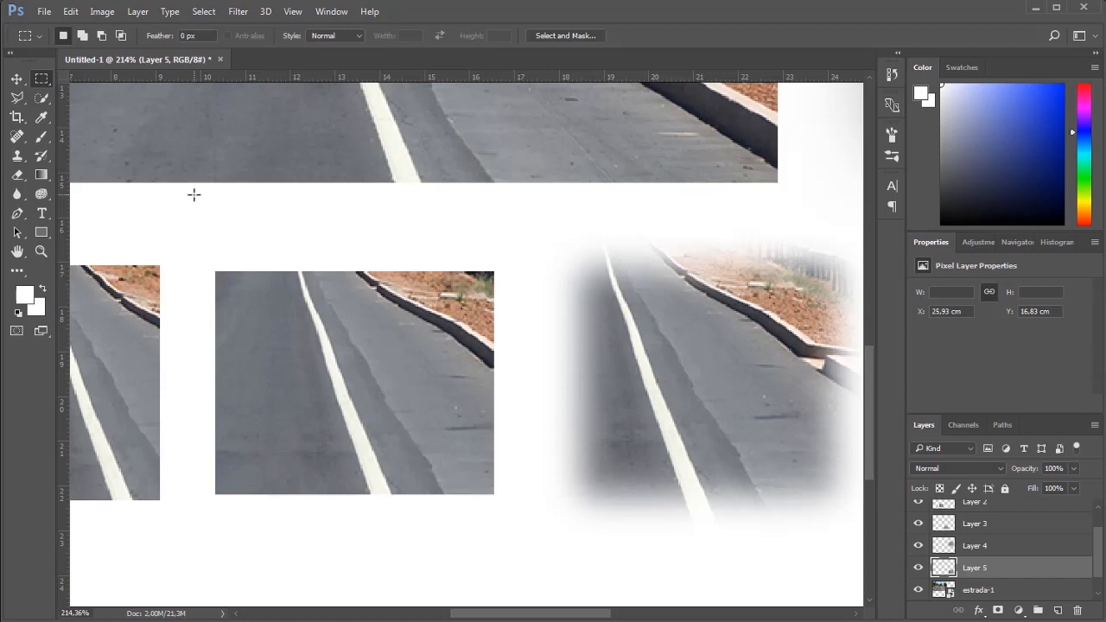